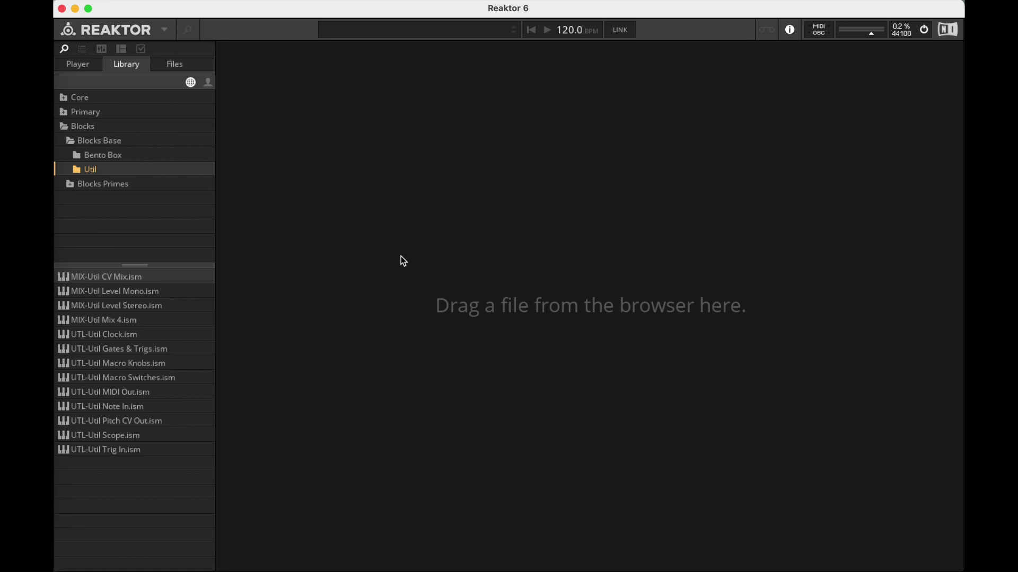
- Create a new ensemble and delete the default modules near the start of its structure, keeping the two outputs
key("super+n")
left_click_drag(348, 345, 244, 313)
key("Delete")
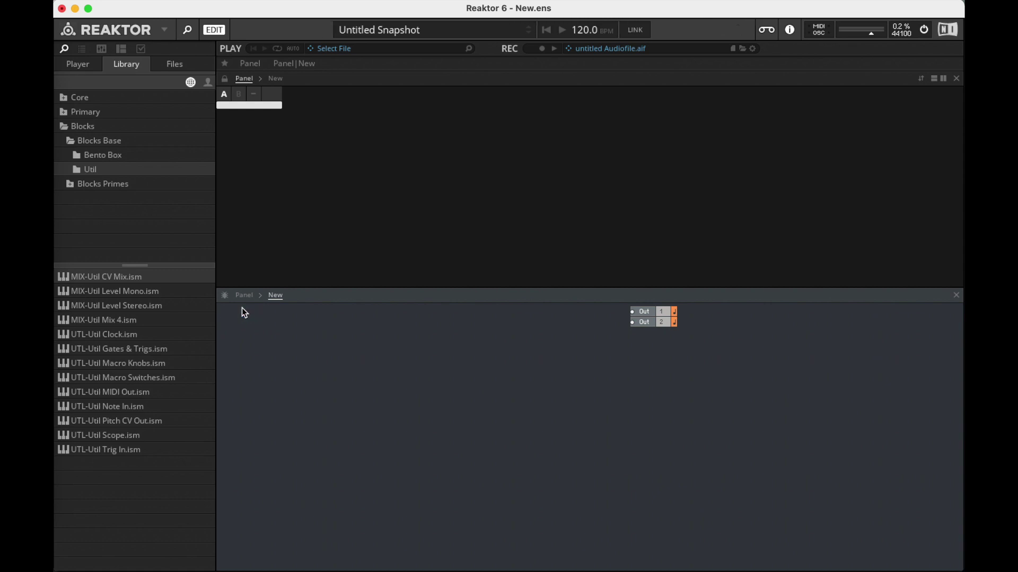
- Add a new macro to the ensemble structure, name it "Analog" Oscillators, and open its structure
right_click(344, 322)
left_click(405, 388)
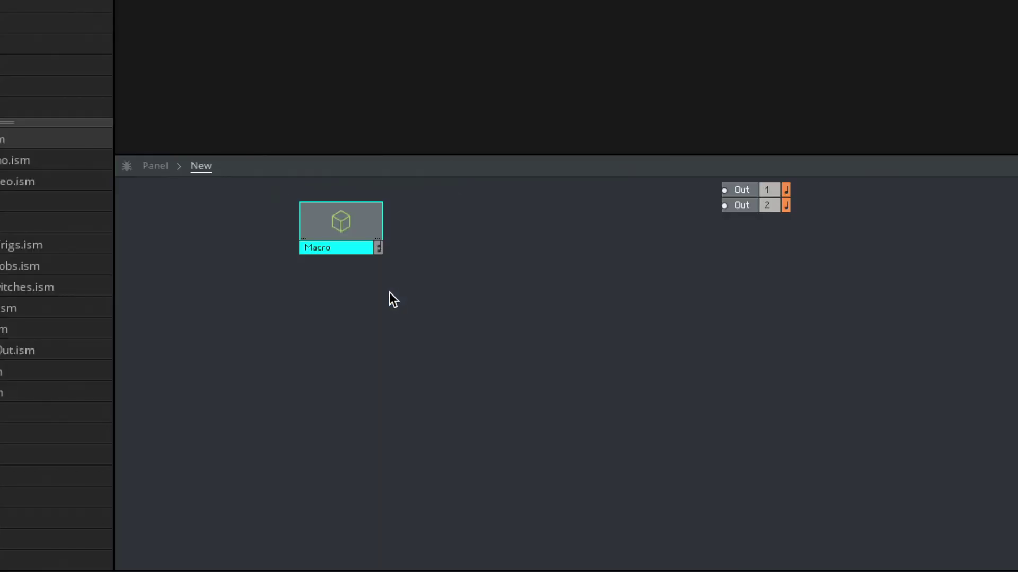
double_click(338, 247)
key("BackSpace")
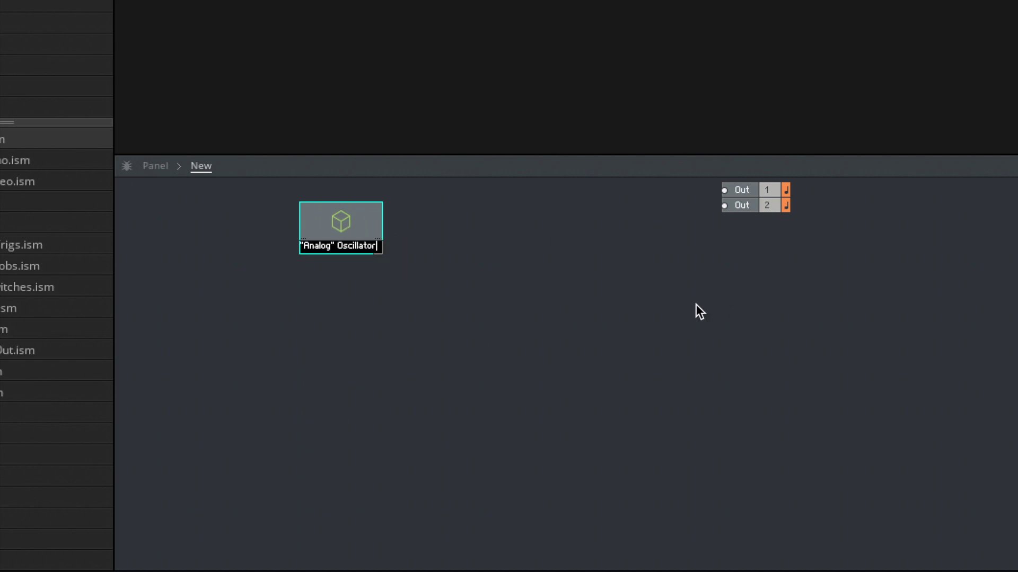
left_click(477, 271)
double_click(339, 221)
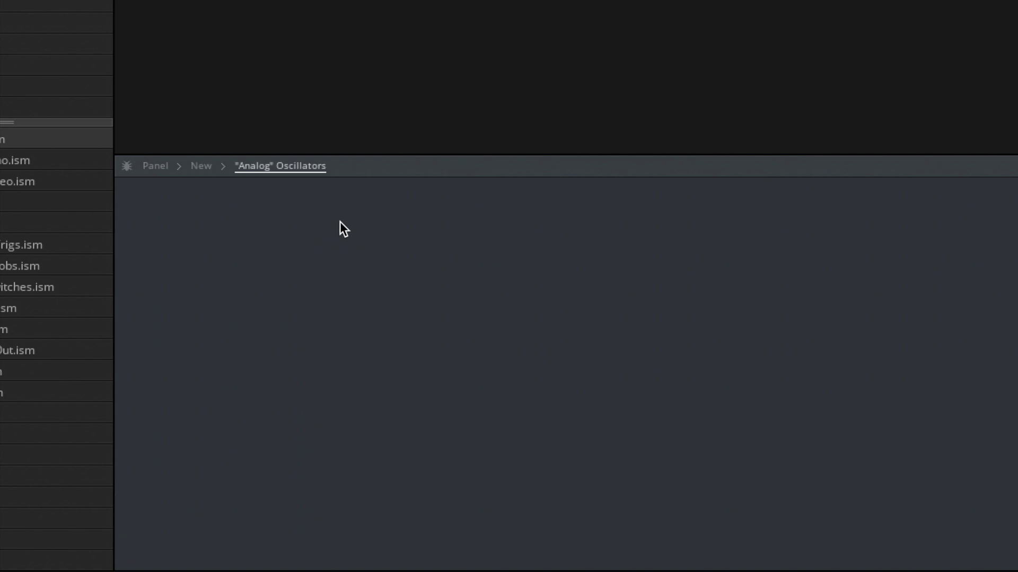
- Add a Sawtooth Oscillator module inside the "Analog" Oscillators macro
double_click(386, 245)
type("saw")
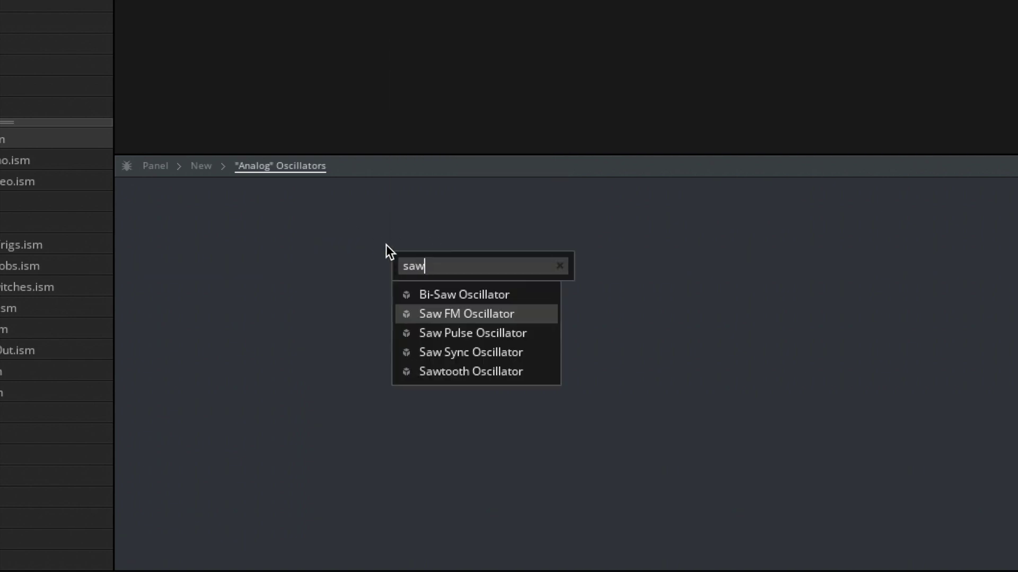
key("Down")
key("Down")
key("Down")
key("Return")
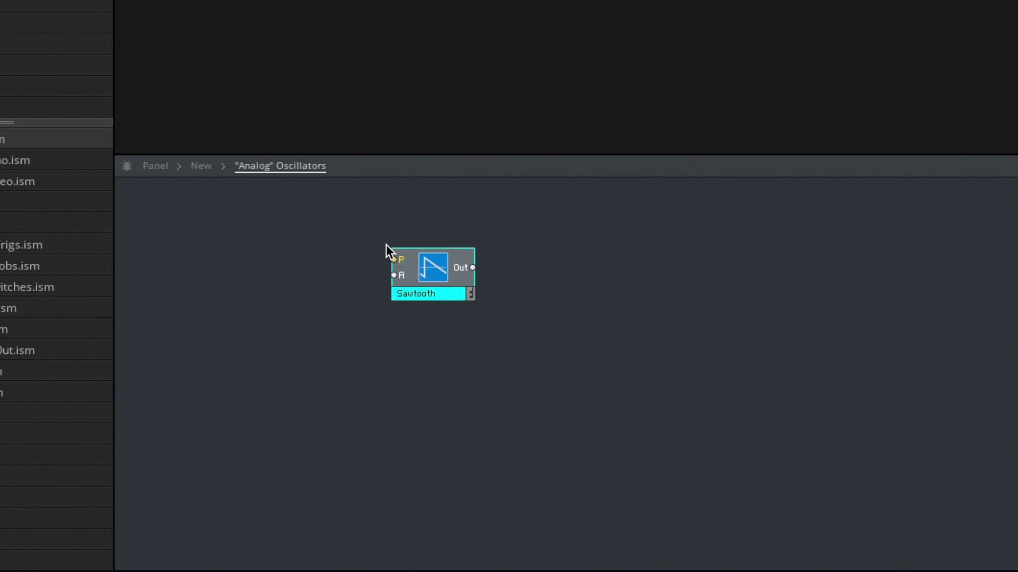
- Add a Note Pitch MIDI In module before the Sawtooth and wire it to the oscillator's P input
double_click(386, 245)
type("ni")
key("BackSpace")
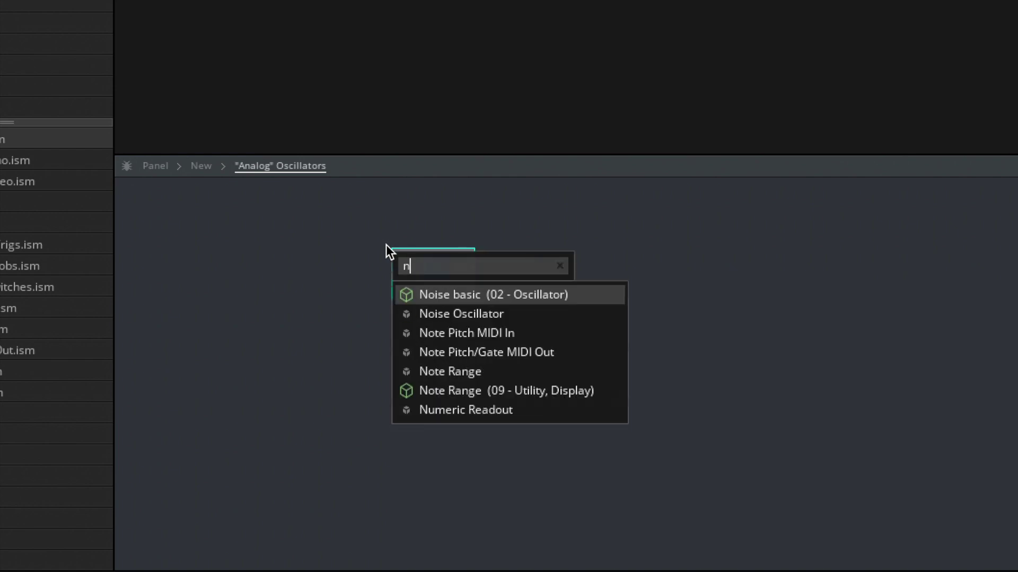
key("Down")
key("Down")
key("Return")
left_click_drag(406, 256, 281, 257)
left_click_drag(348, 262, 405, 261)
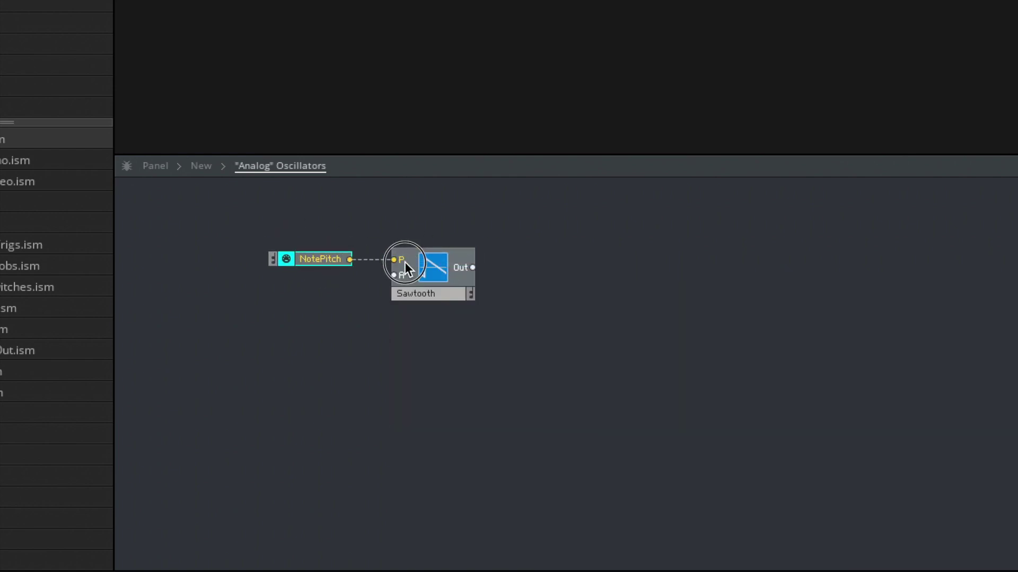
- Add a Gate module directly below NotePitch and wire it to the Sawtooth's A input
double_click(304, 294)
type("gate")
key("Return")
left_click_drag(367, 300, 326, 275)
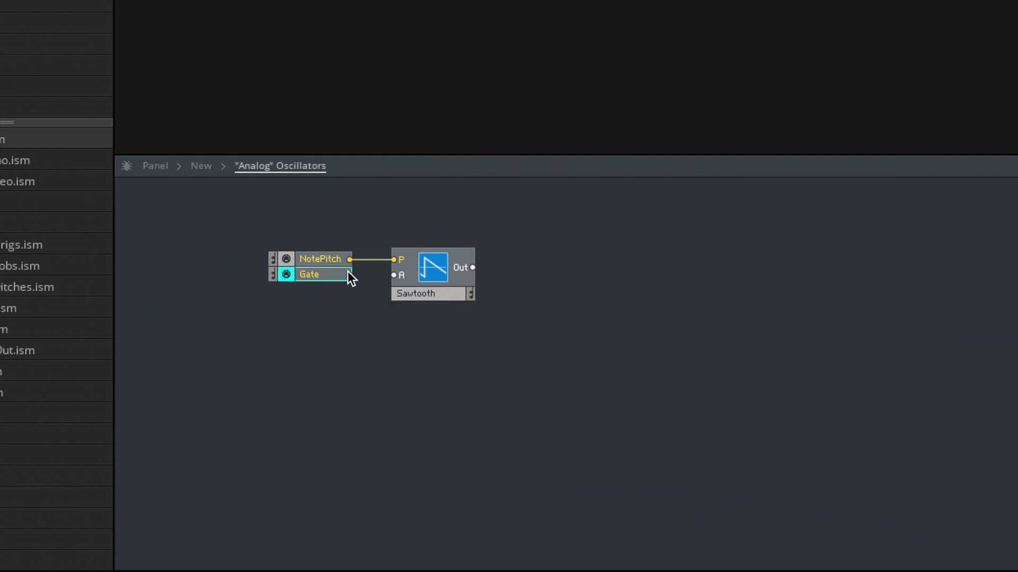
left_click_drag(398, 272, 398, 274)
left_click(335, 325)
- Add an Out Port to the macro and connect the Sawtooth's output to it
double_click(554, 242)
type("out")
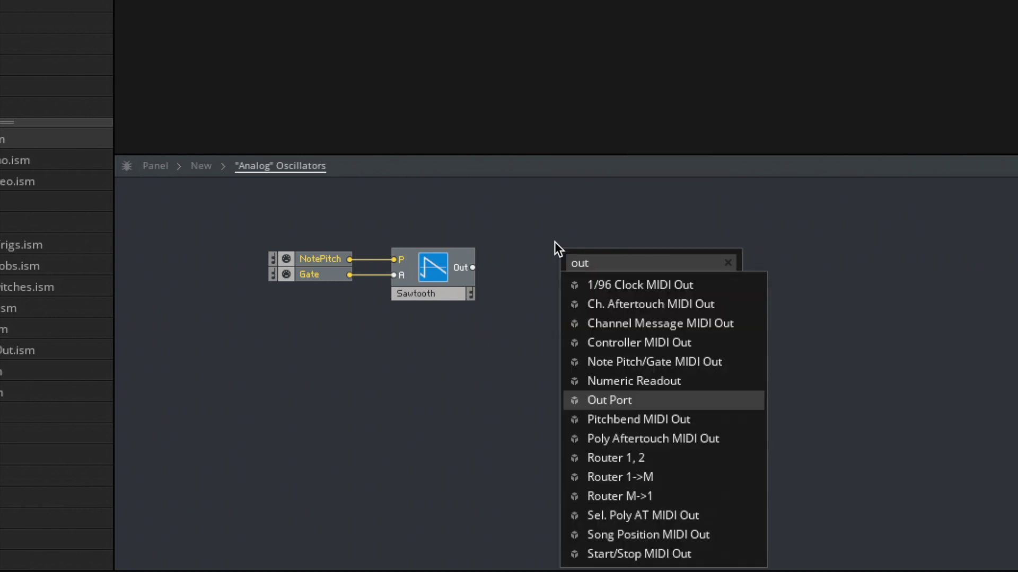
key("Return")
left_click_drag(473, 268, 568, 266)
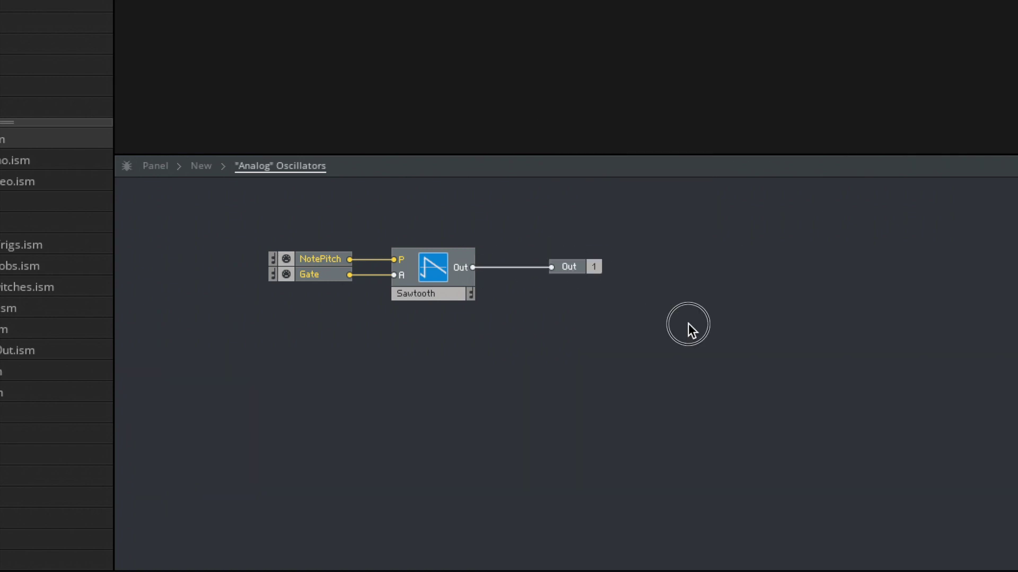
- Return to the ensemble structure, wire the macro's output to Out 1 and Out 2, and place the outputs closer to the macro
double_click(688, 329)
left_click_drag(375, 221, 724, 190)
left_click_drag(383, 221, 548, 210)
left_click(764, 210)
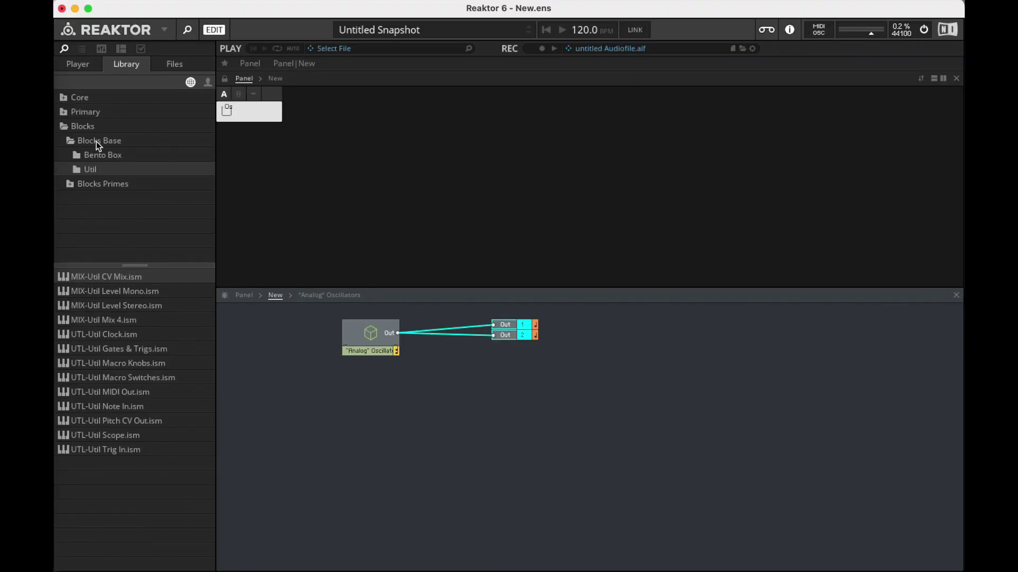
- Add the Util Scope block with the macro's output wired to its In port, and set its time base to 13.2 ms
left_click_drag(106, 437, 511, 418)
left_click_drag(397, 332, 532, 451)
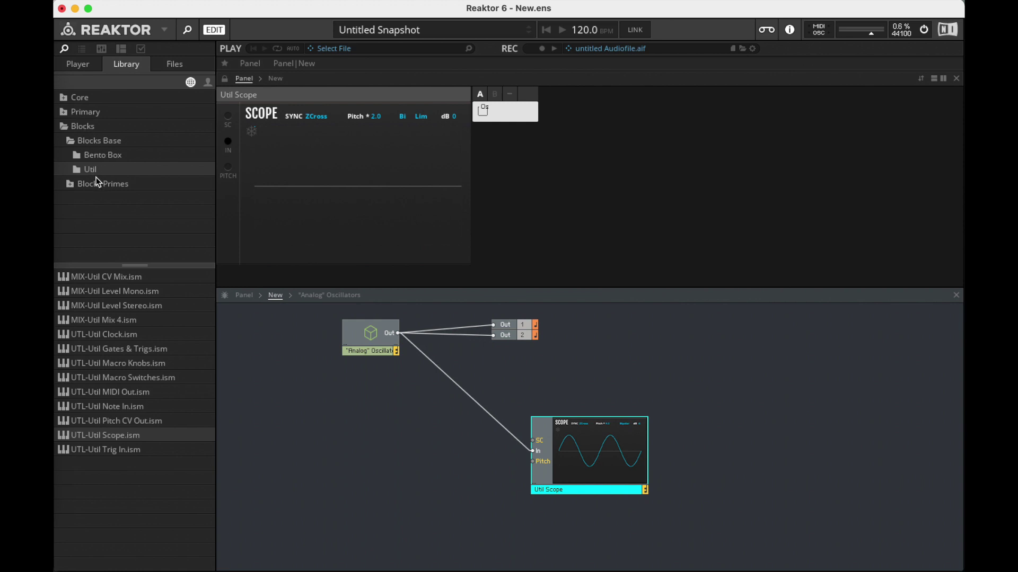
left_click(374, 447)
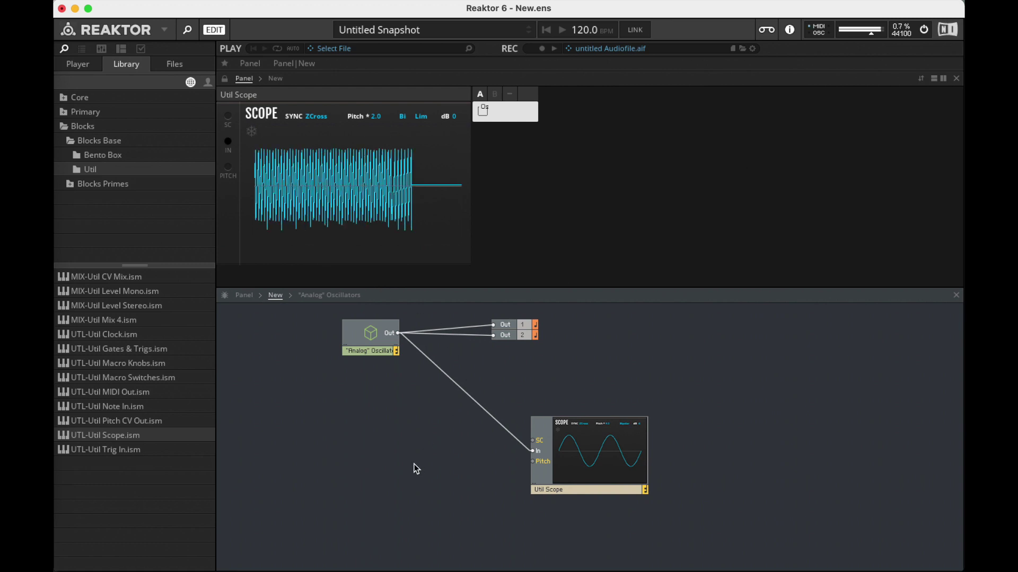
left_click(372, 121)
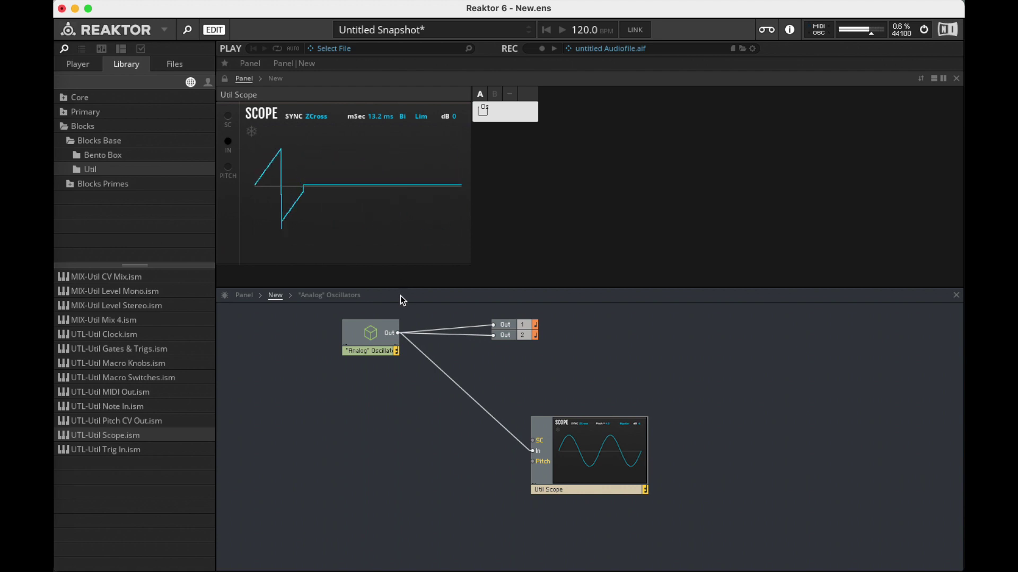
- Inside the "Analog" Oscillators macro, move the Out port farther from the Sawtooth and delete the wire between them
double_click(369, 339)
left_click_drag(545, 262, 906, 256)
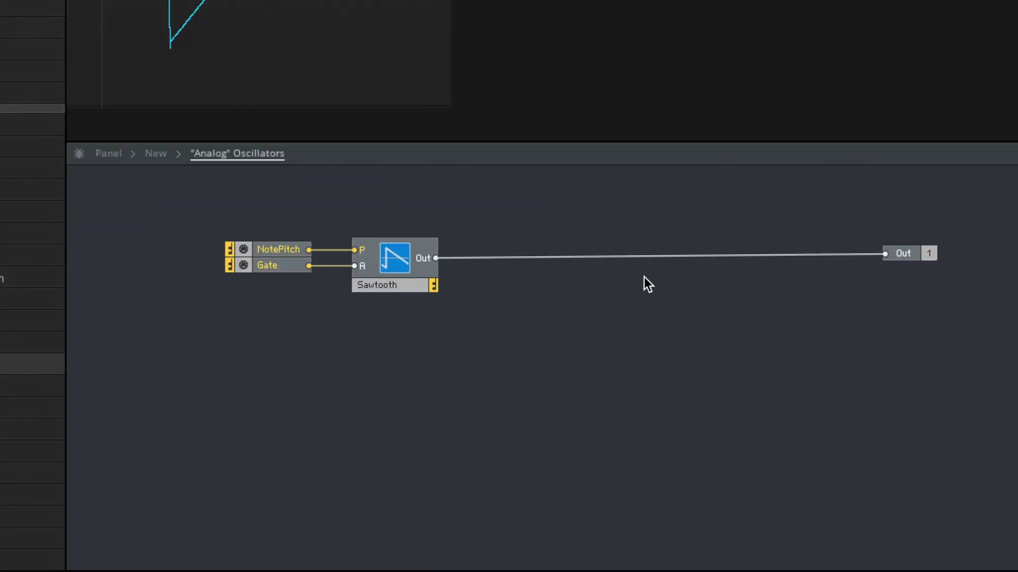
left_click(644, 256)
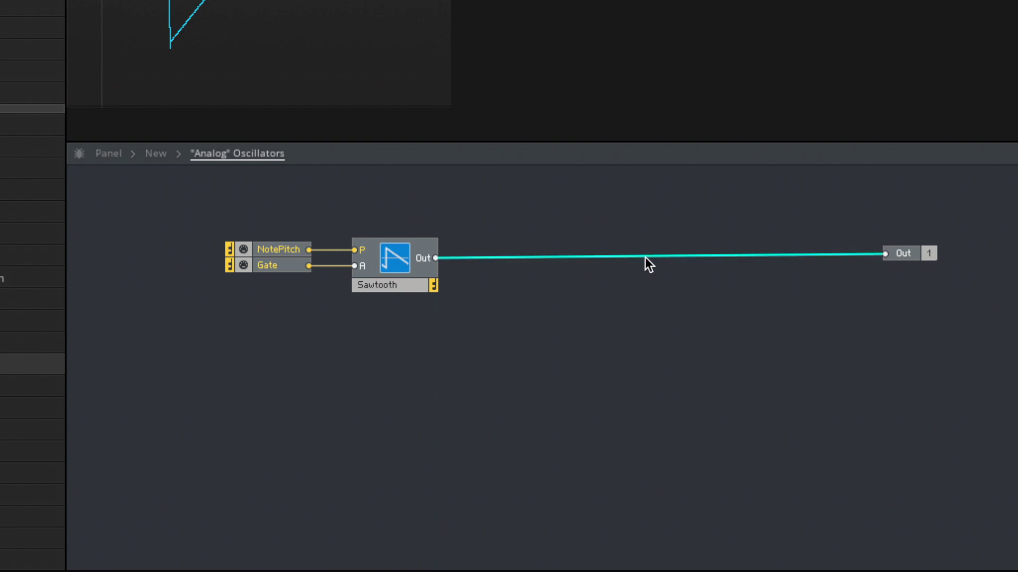
key("Delete")
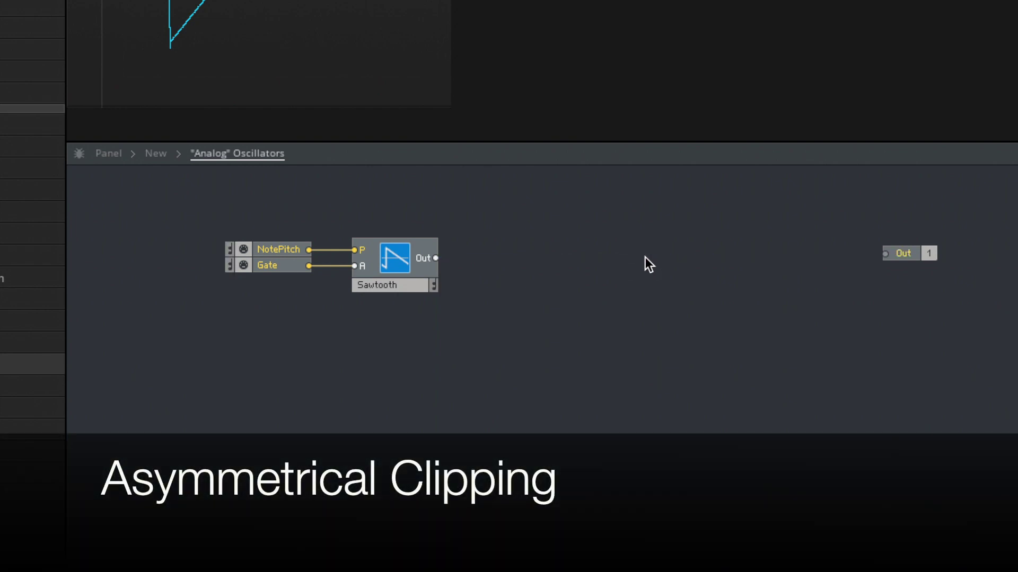
- Add a Clipper audio modifier and wire it between the Sawtooth's output and the Out port
right_click(571, 252)
mouse_move(583, 256)
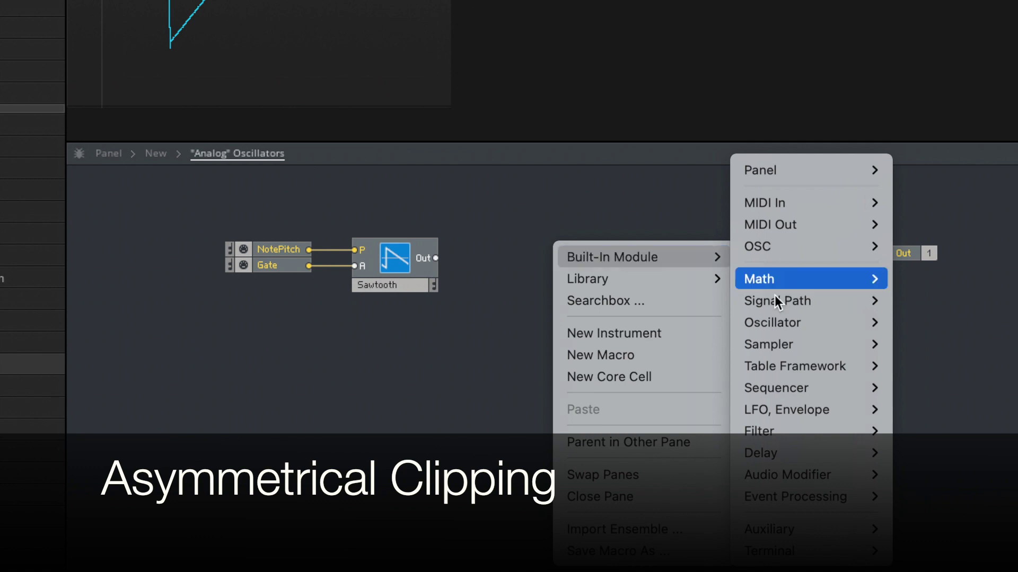
mouse_move(818, 479)
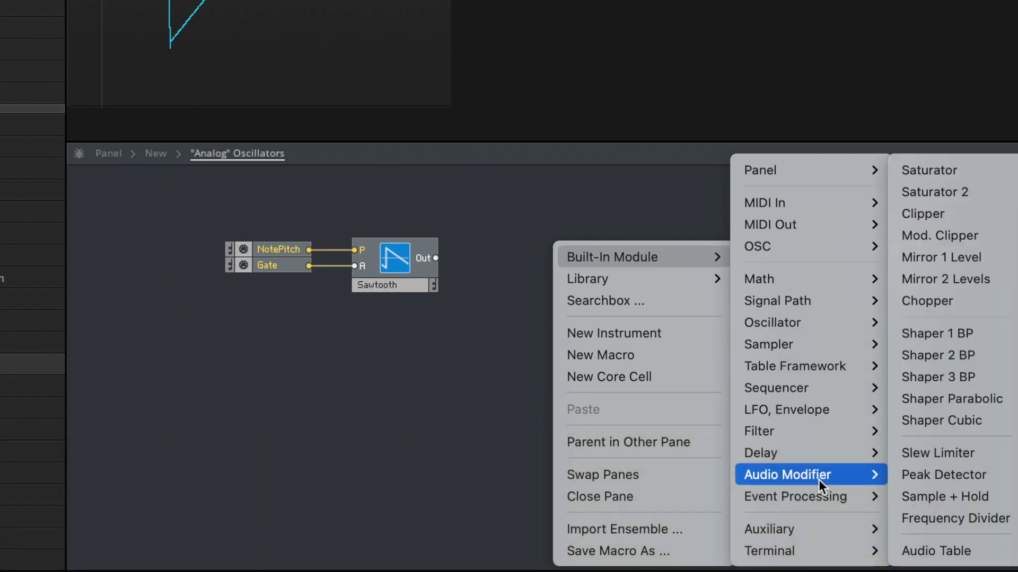
left_click(956, 213)
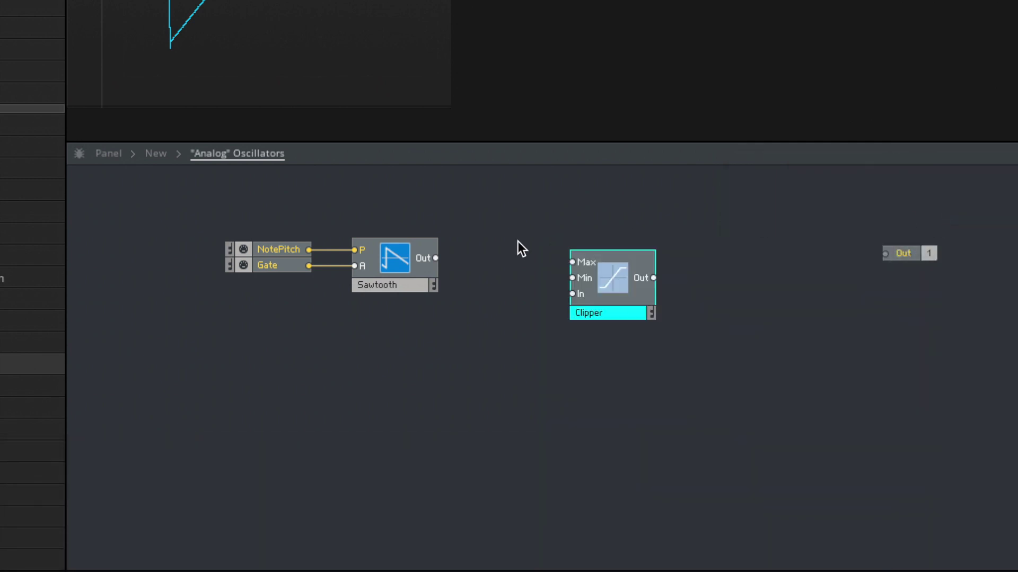
left_click_drag(435, 258, 573, 293)
left_click_drag(653, 278, 901, 255)
- Place the Out port close beside the Clipper and move both modules together into line with the Sawtooth
left_click_drag(901, 255, 711, 274)
left_click_drag(754, 313, 574, 222)
left_click_drag(628, 266, 669, 236)
- Create controls for the Clipper's Max and Min inputs, and move the NotePitch, Gate and Sawtooth modules closer to the Clipper
right_click(636, 231)
left_click(637, 233)
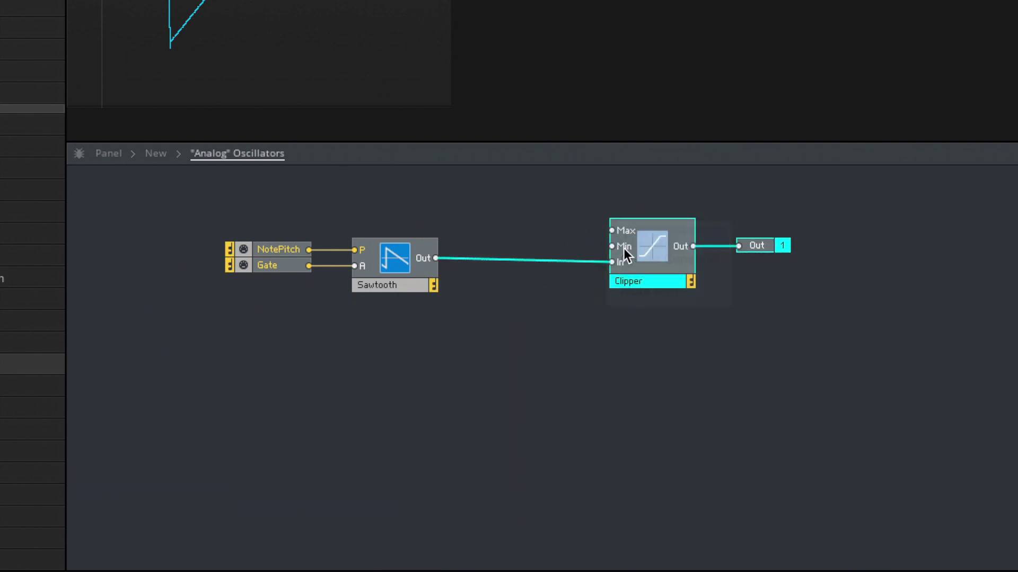
right_click(625, 247)
left_click(636, 249)
left_click_drag(412, 345, 286, 242)
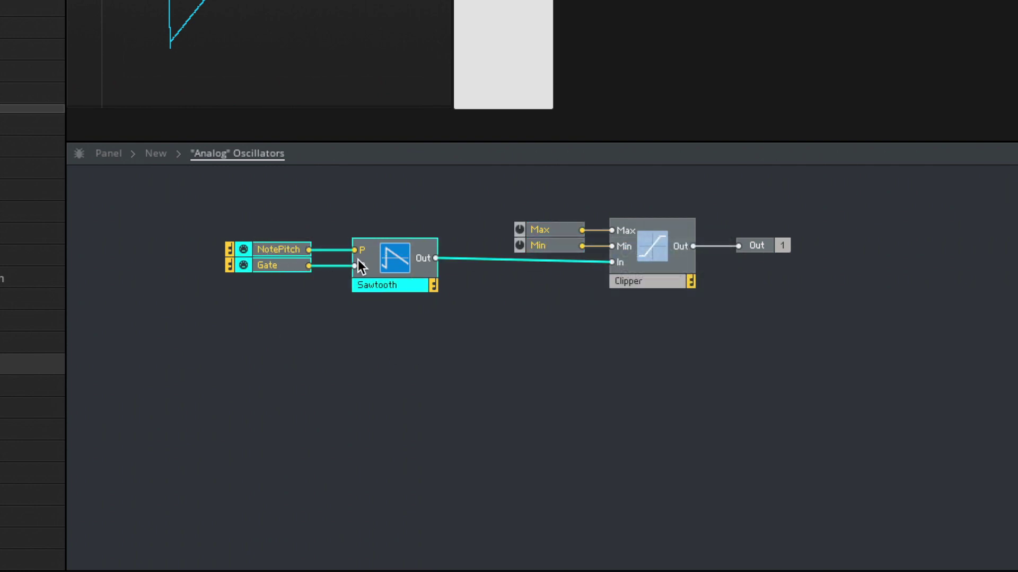
left_click_drag(388, 264, 417, 268)
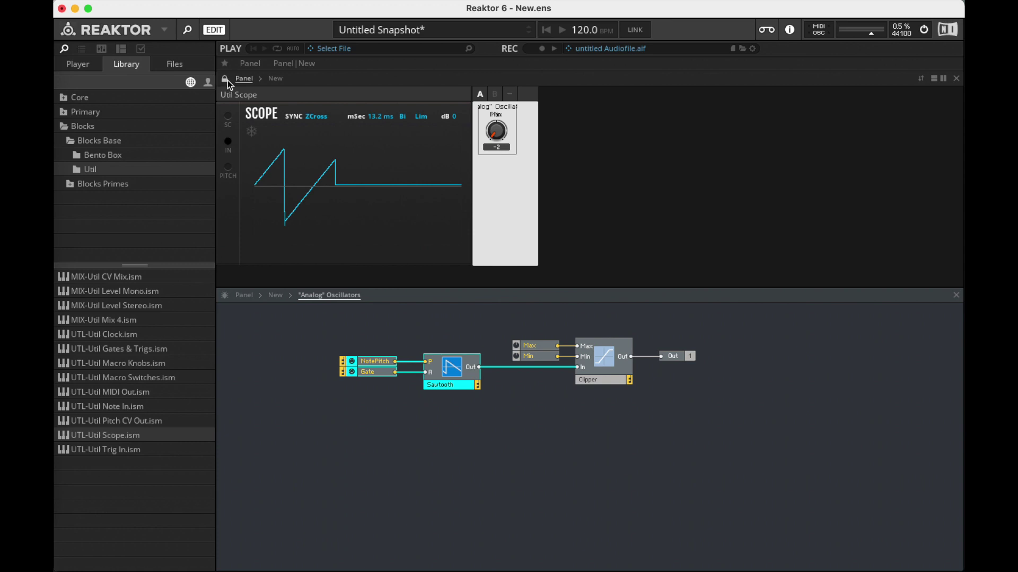
- Unlock the panel layout, place the Min knob beside the Max knob, and lock the panel again
left_click(223, 78)
left_click_drag(498, 130, 527, 132)
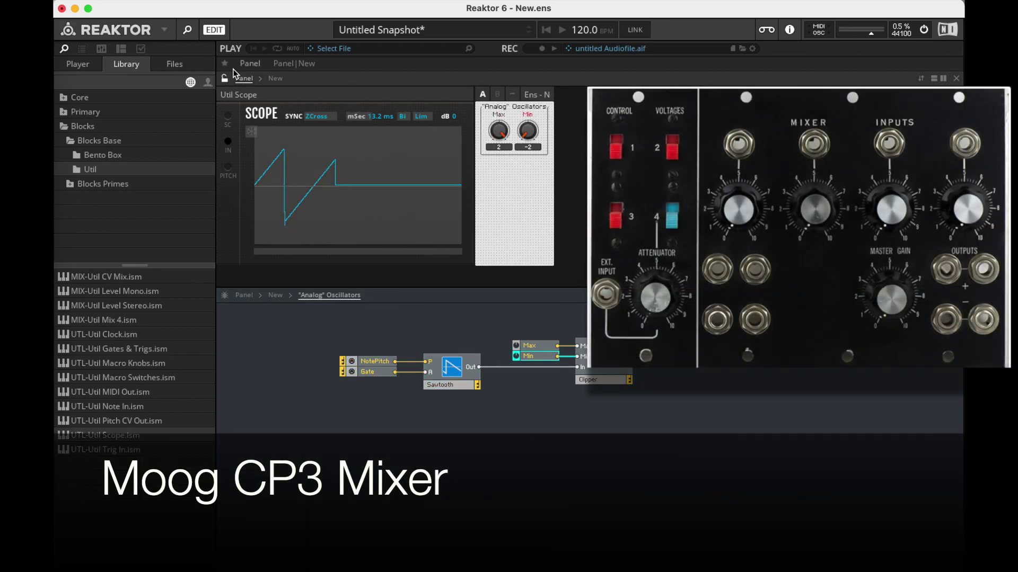
left_click(224, 79)
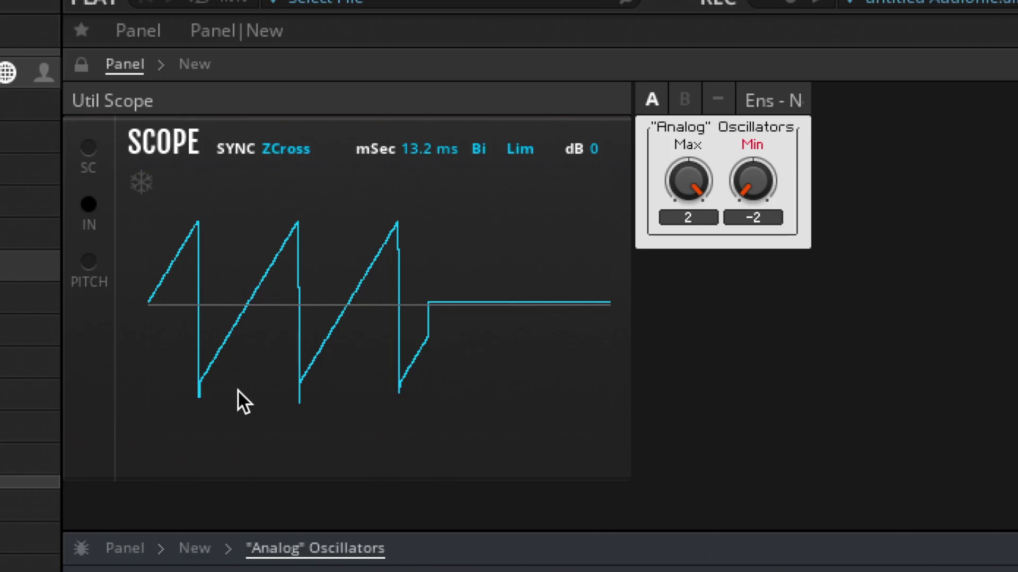
- Set the Max and Min knobs to 1 and -1, and clip the sawtooth harder with Max 0.3 and Min -0.2
left_click_drag(490, 130, 501, 177)
mouse_move(700, 286)
left_mouse_down()
mouse_move(703, 267)
mouse_move(698, 275)
left_mouse_up()
left_click_drag(753, 183, 766, 108)
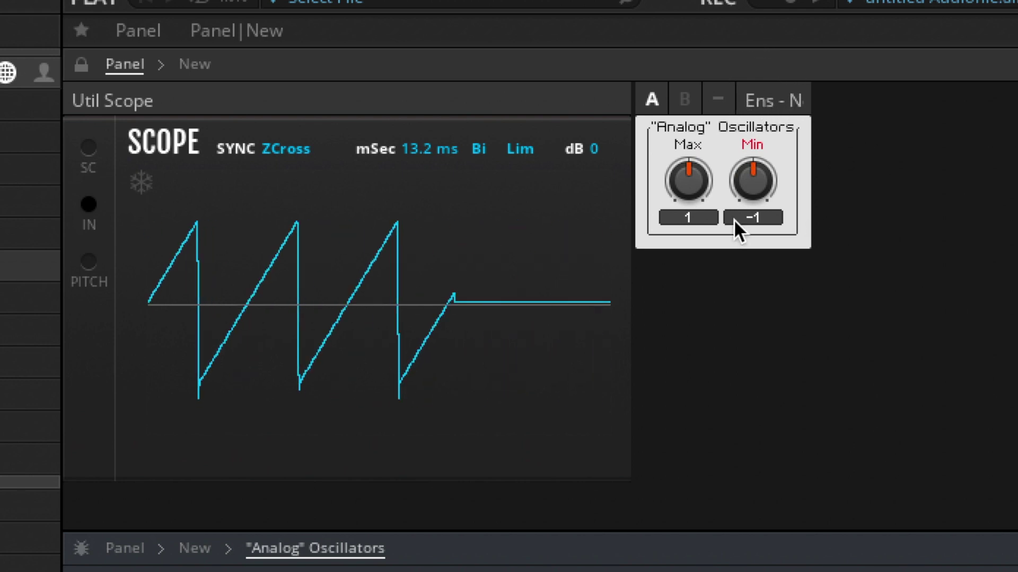
left_click_drag(698, 184, 707, 249)
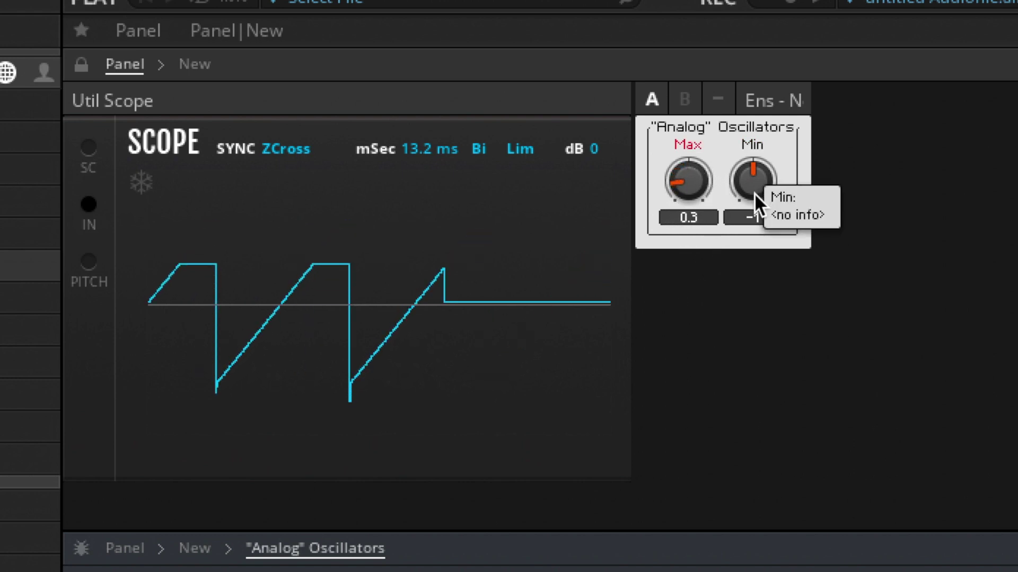
left_click_drag(755, 192, 774, 116)
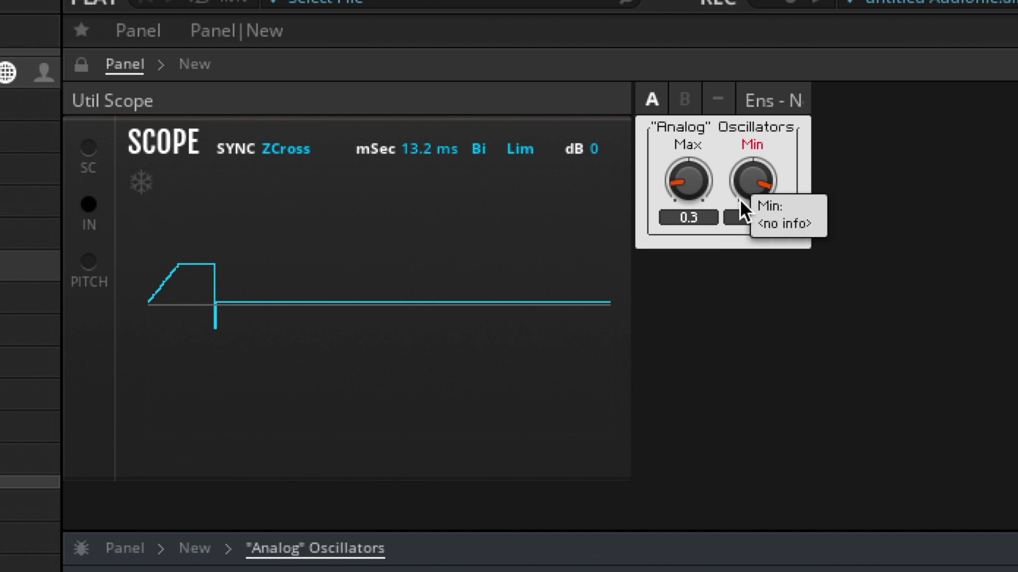
- Relax the clipping to Max 0.64 and Min -0.62, and try asymmetric clipping with Max 0.38 and Min -0.74
mouse_move(693, 186)
left_mouse_down()
mouse_move(689, 243)
mouse_move(698, 186)
left_mouse_up()
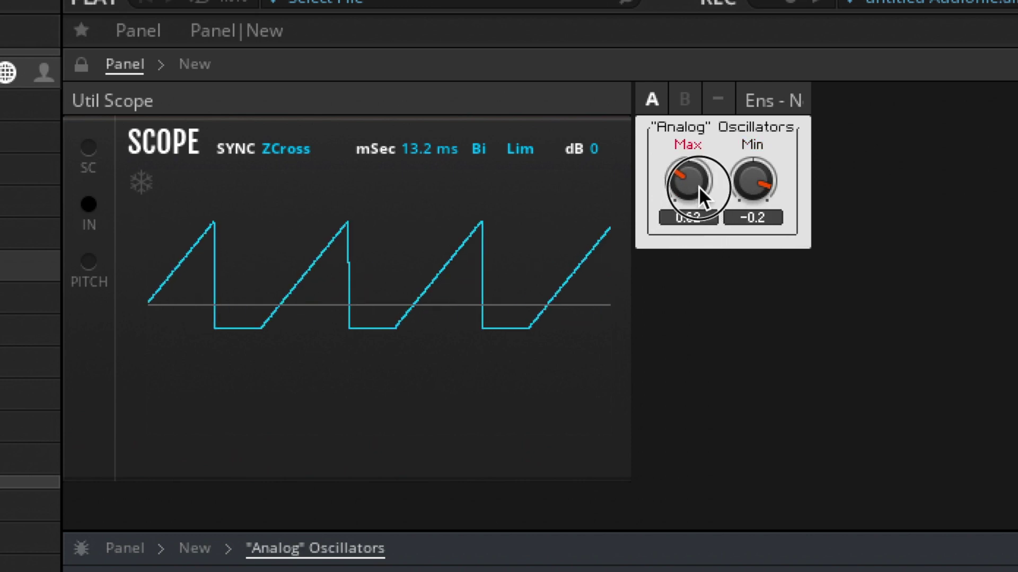
left_click_drag(764, 187, 745, 236)
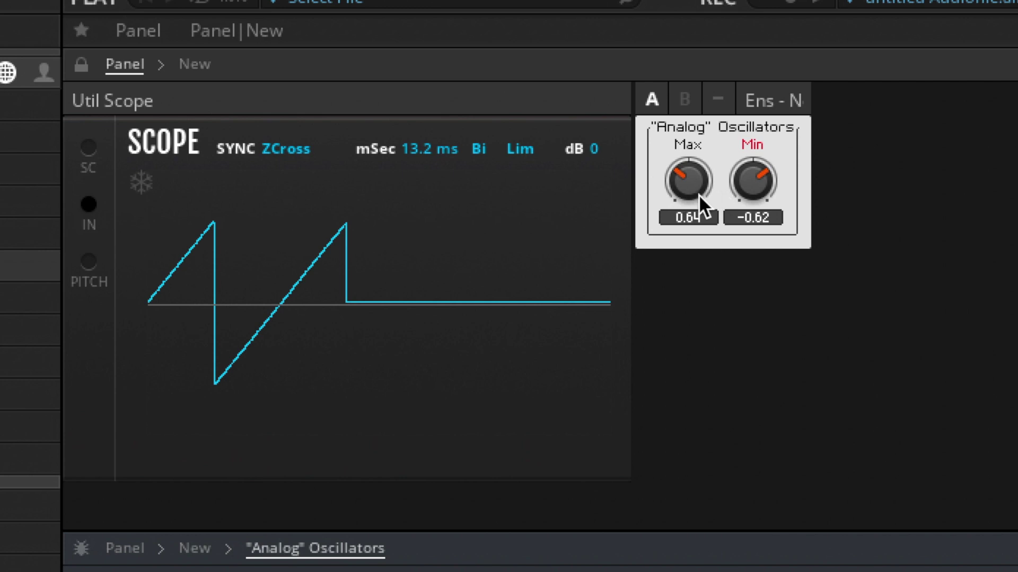
left_click_drag(694, 192, 689, 216)
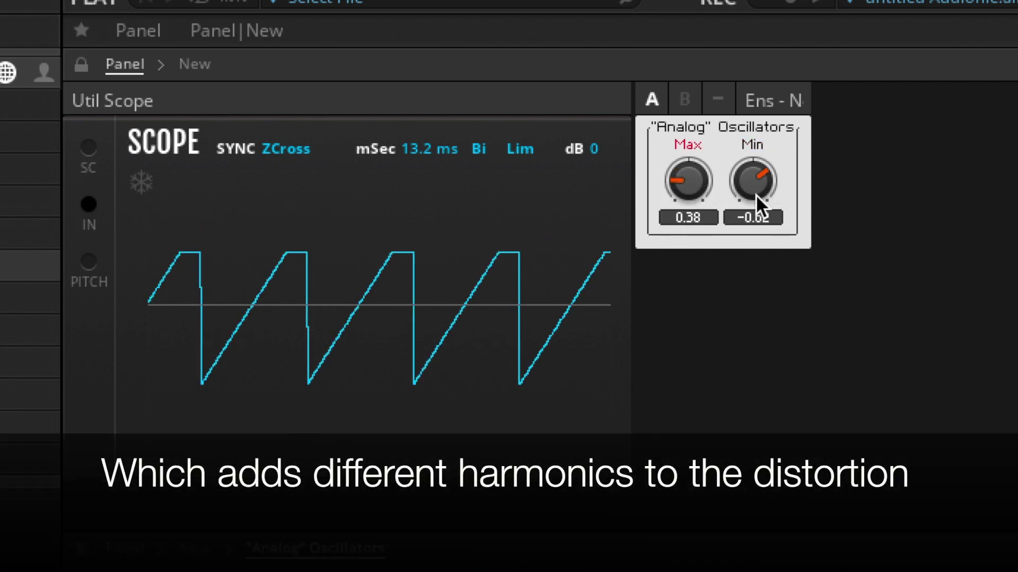
left_click_drag(773, 183, 764, 209)
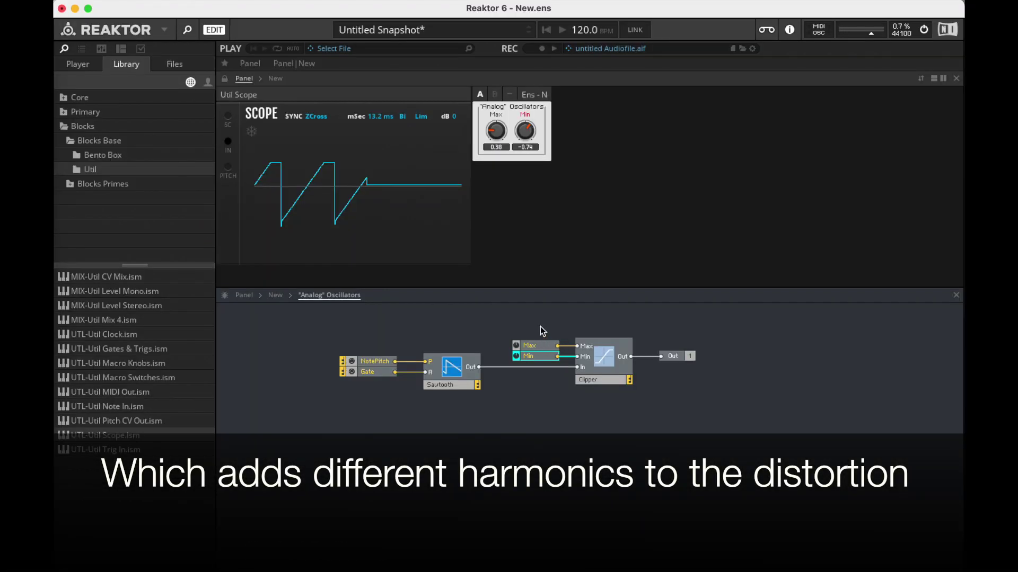
- Replace the Clipper's Max and Min knobs by deleting both and feeding its Max input a constant of 0.9
left_click_drag(540, 326, 551, 368)
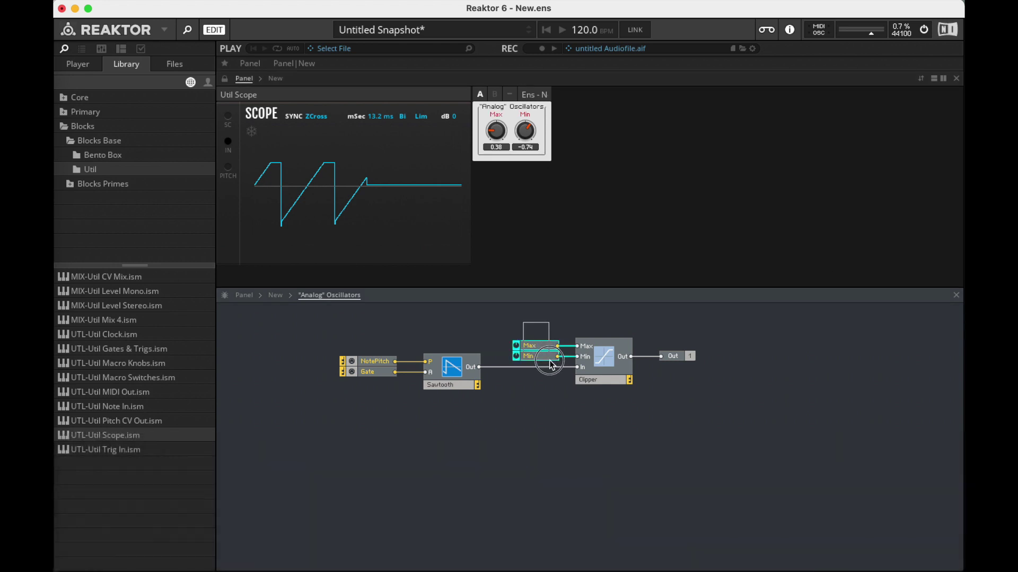
key("Delete")
right_click(583, 347)
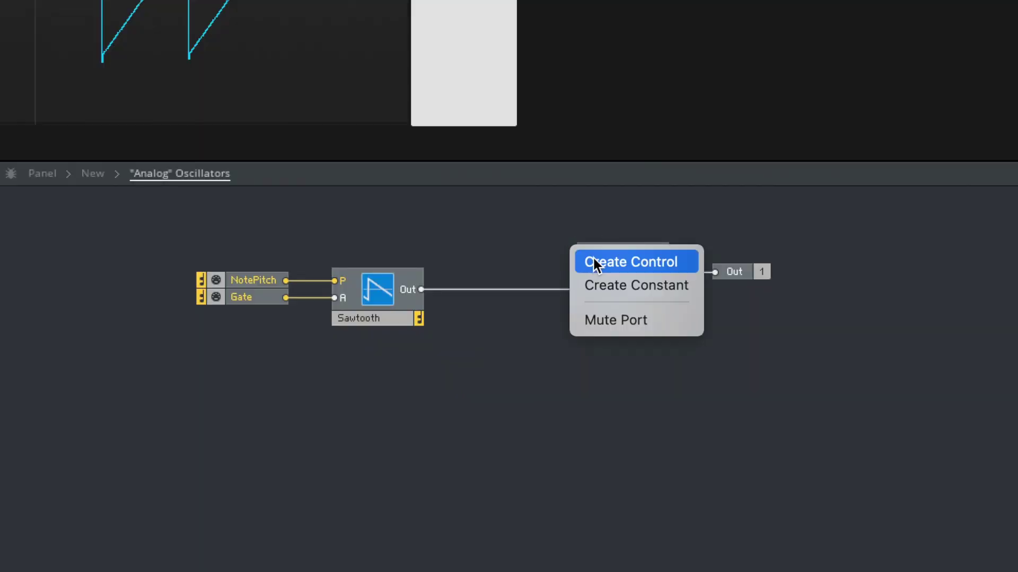
left_click(613, 364)
double_click(513, 259)
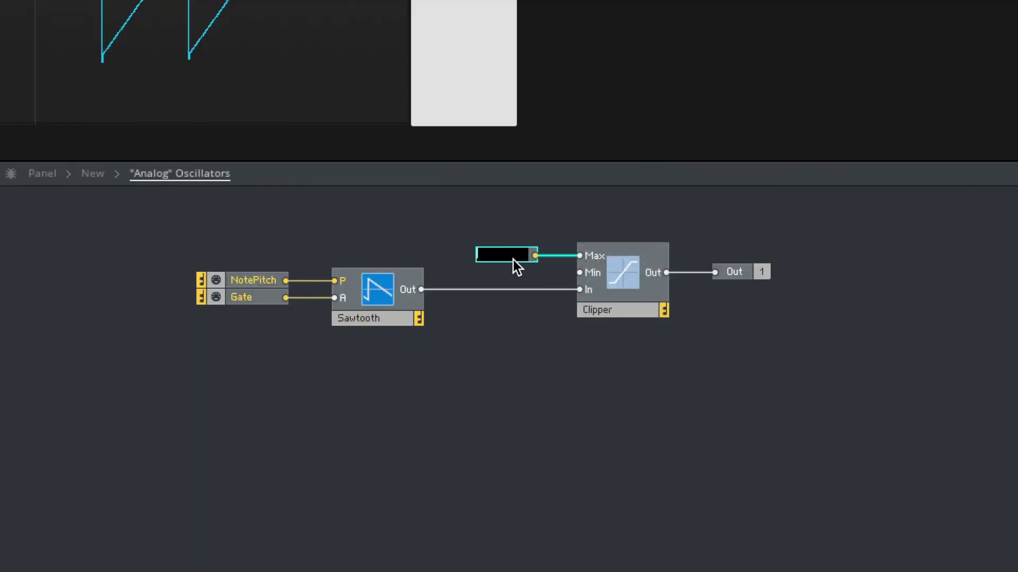
type("0.9")
key("Return")
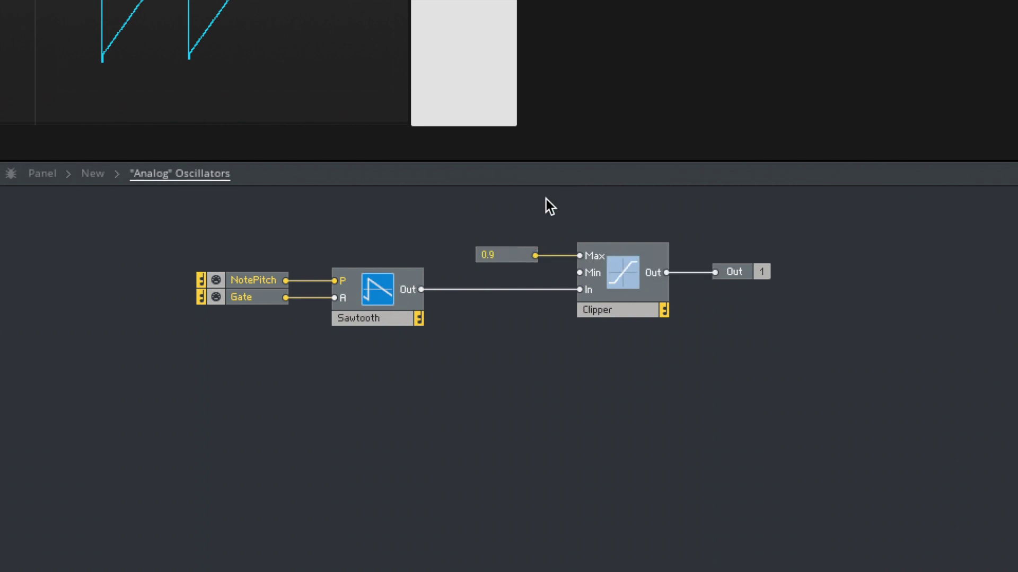
- Create a constant of -0.7 on the Clipper's Min input
right_click(586, 271)
left_click(656, 295)
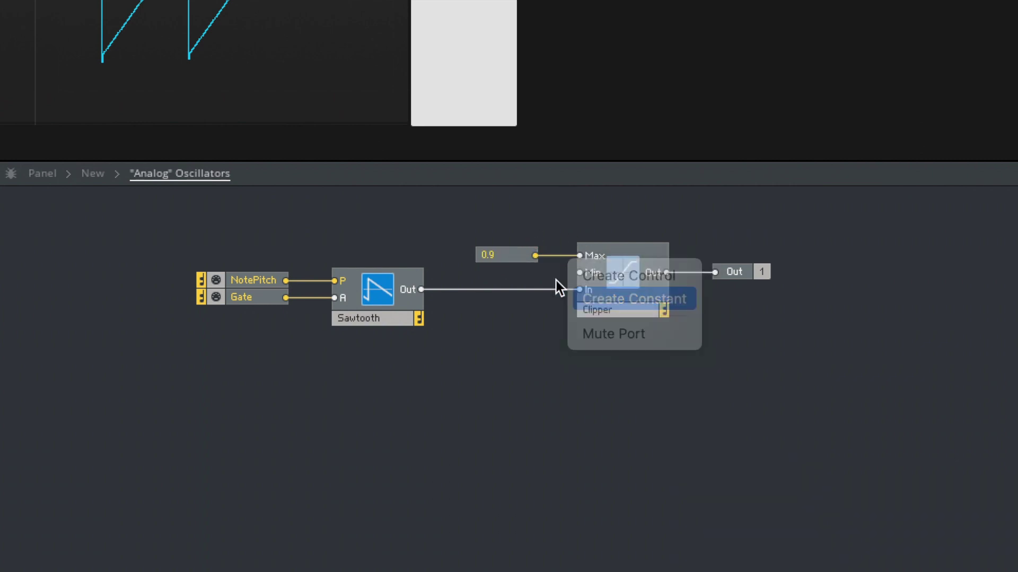
double_click(507, 273)
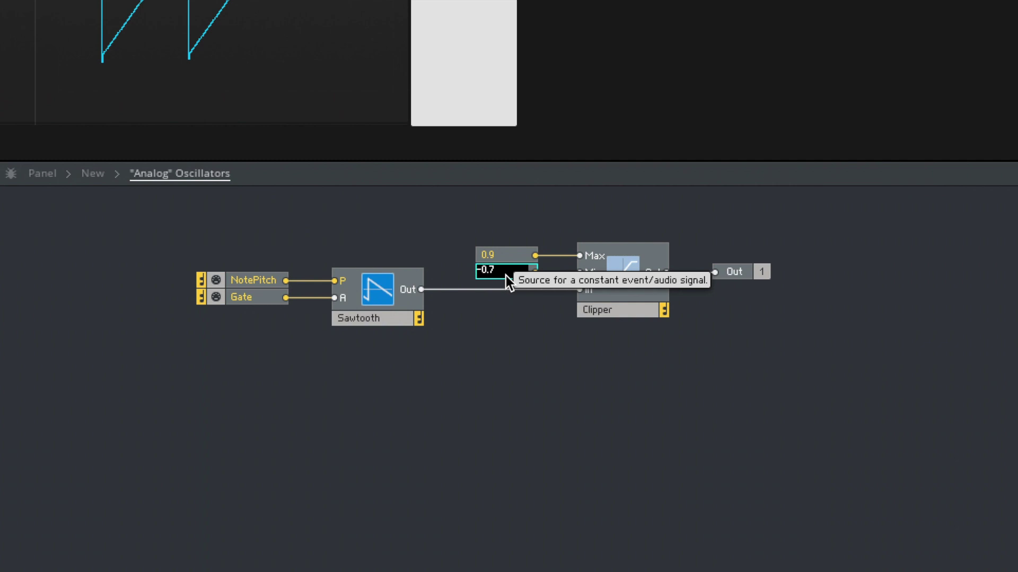
key("Return")
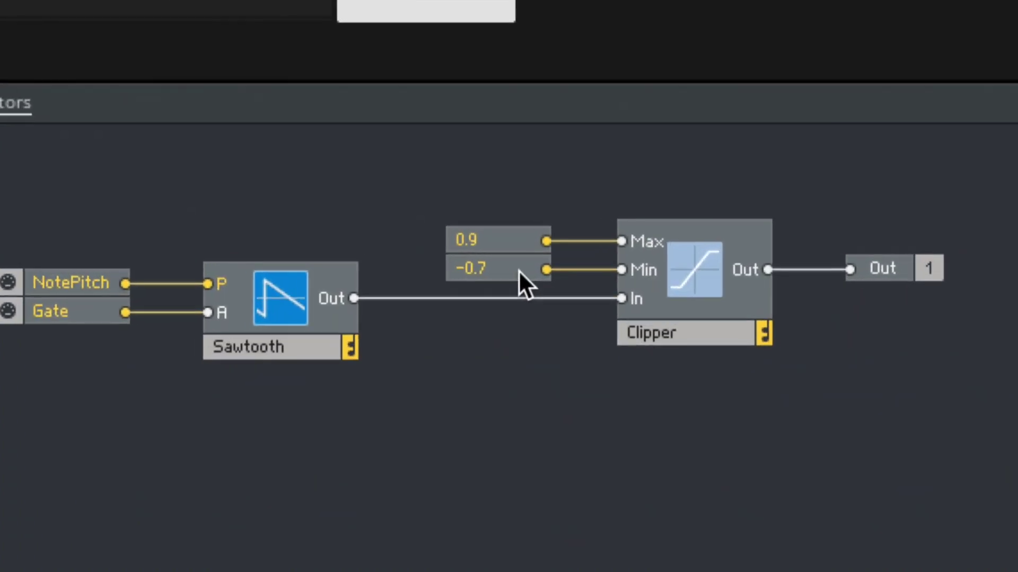
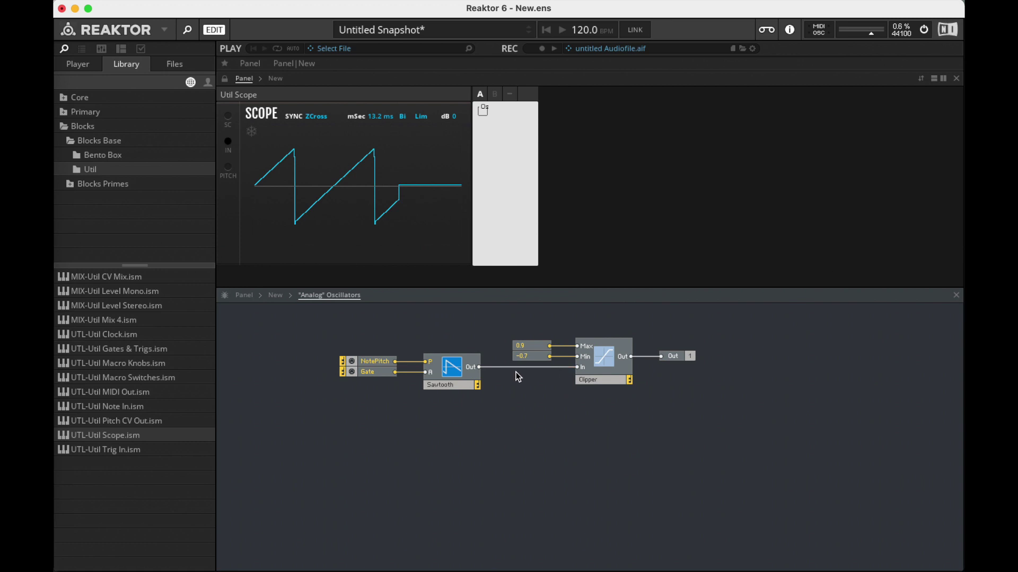
- Try a constant of 0.5 on the Clipper's Max input, and set it back to 0.9
double_click(530, 345)
type("0.")
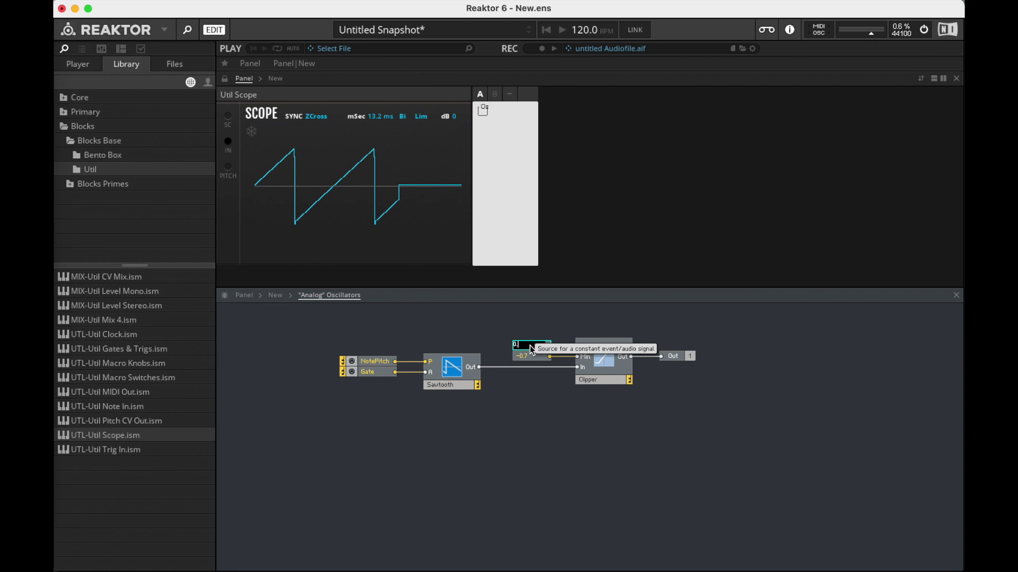
type("5")
key("Return")
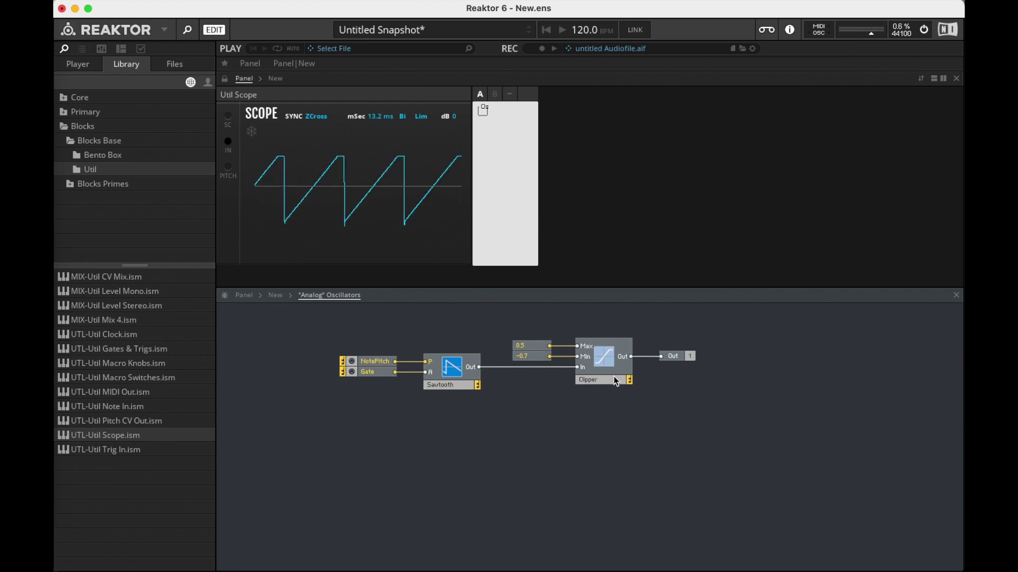
double_click(533, 347)
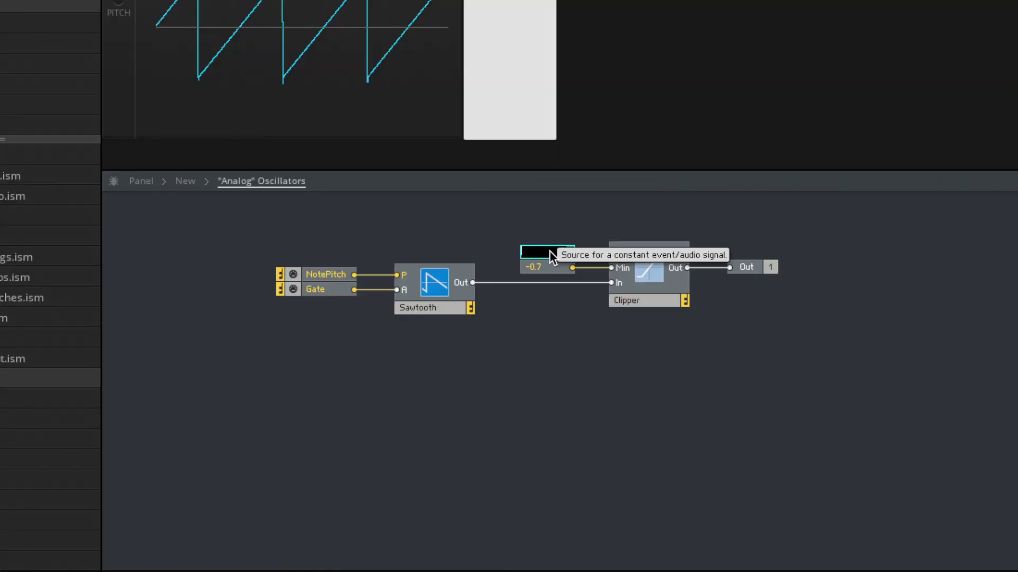
type("0.9")
key("Return")
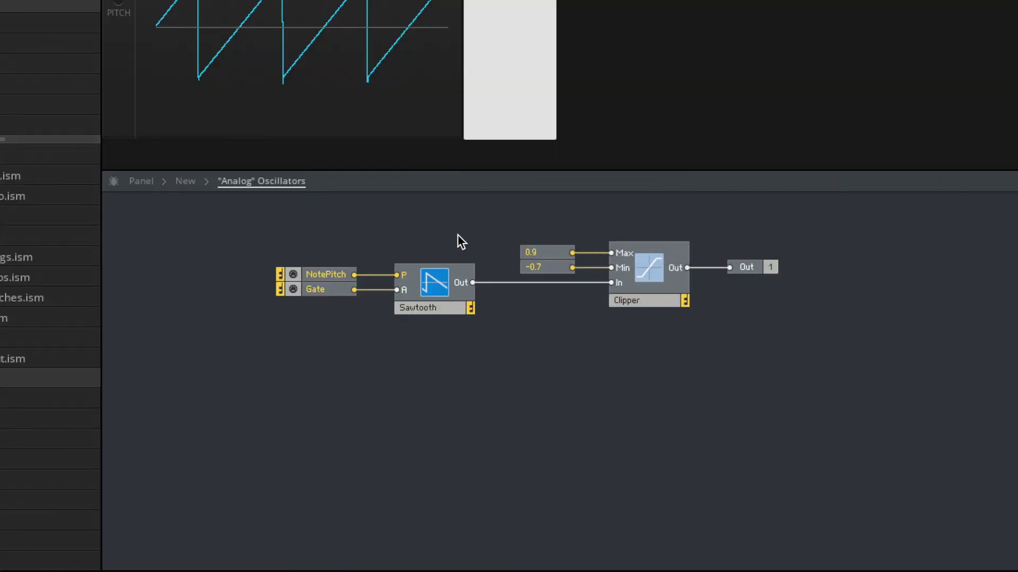
- Move the NotePitch, Gate and Sawtooth modules away from the Clipper, and delete the wire between the Sawtooth and the Clipper
left_click_drag(430, 336, 292, 253)
left_click_drag(437, 284, 278, 265)
left_click(409, 291)
left_click(419, 274)
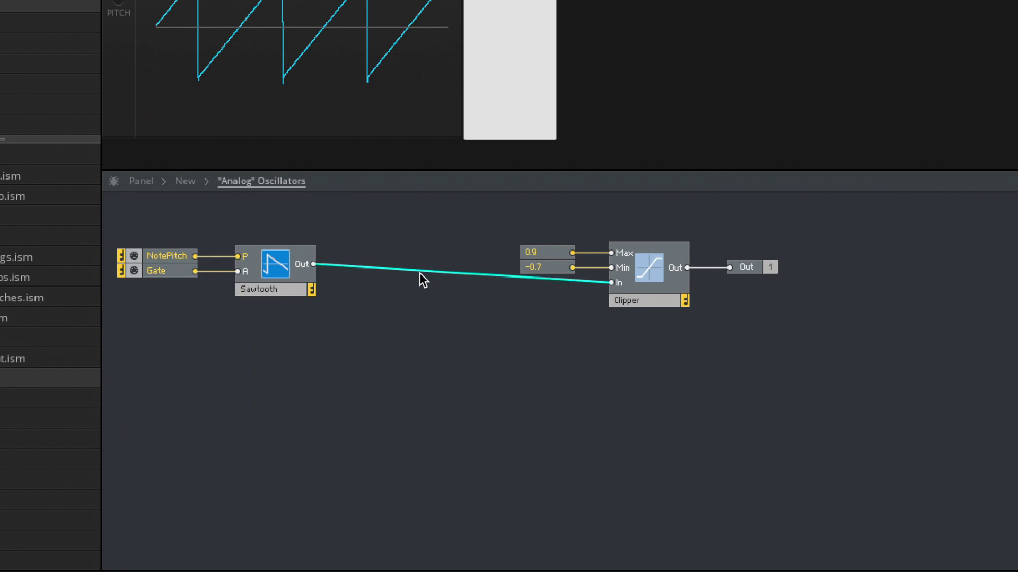
key("Delete")
- Duplicate the Sawtooth module twice below the original, with NotePitch and Gate feeding all three
left_click(296, 278)
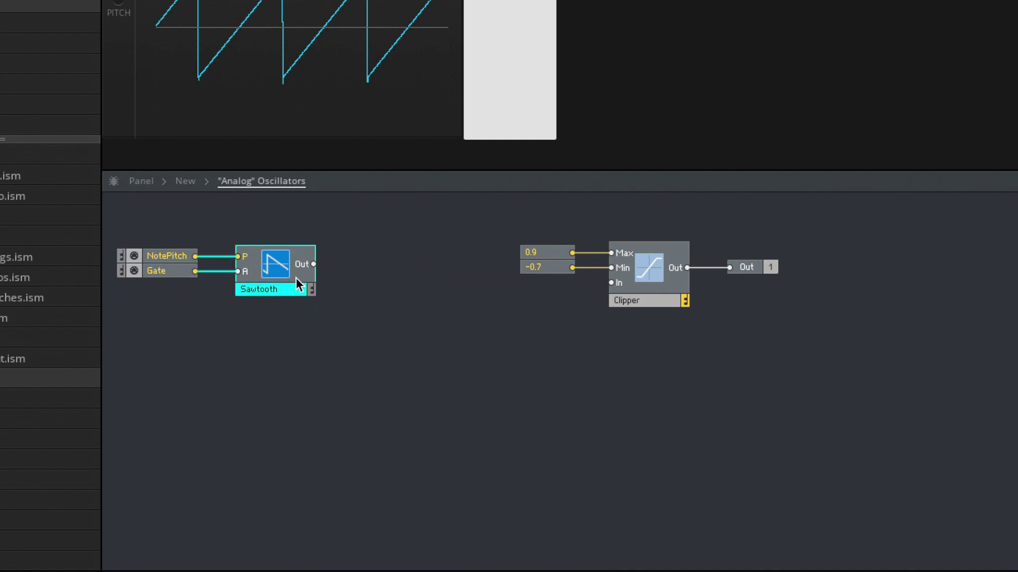
left_click_drag(294, 300, 272, 395)
left_click(450, 356)
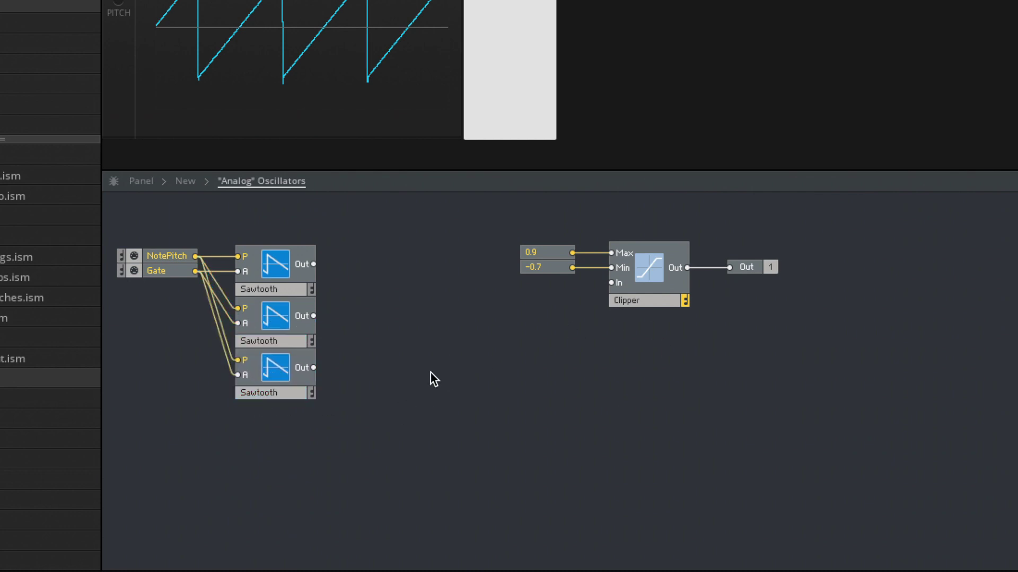
- Insert an Add module, sum the three Sawtooth outputs in it, and wire its output to the Clipper's In
double_click(430, 373)
type("add")
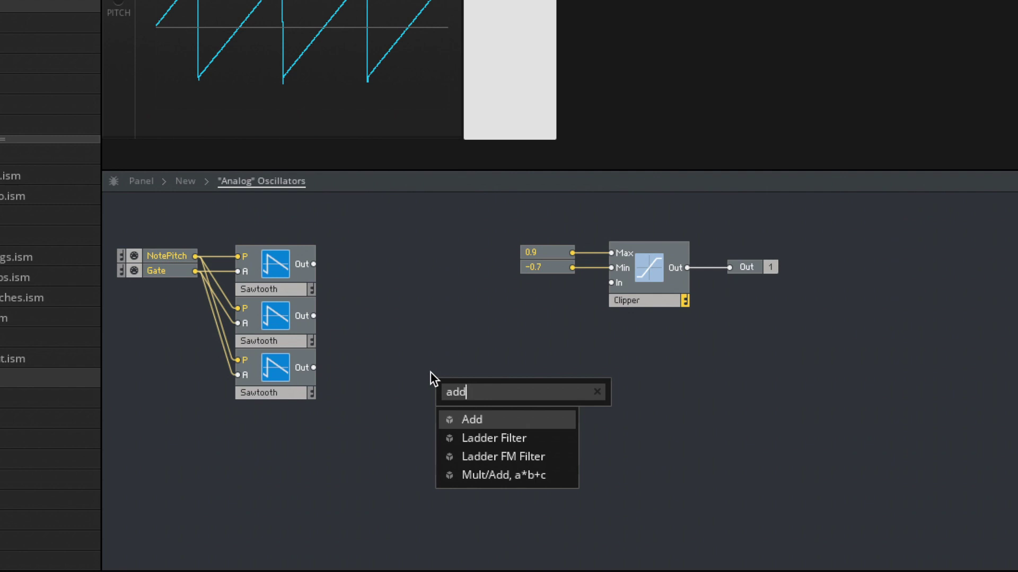
key("Return")
left_click_drag(450, 386, 447, 308)
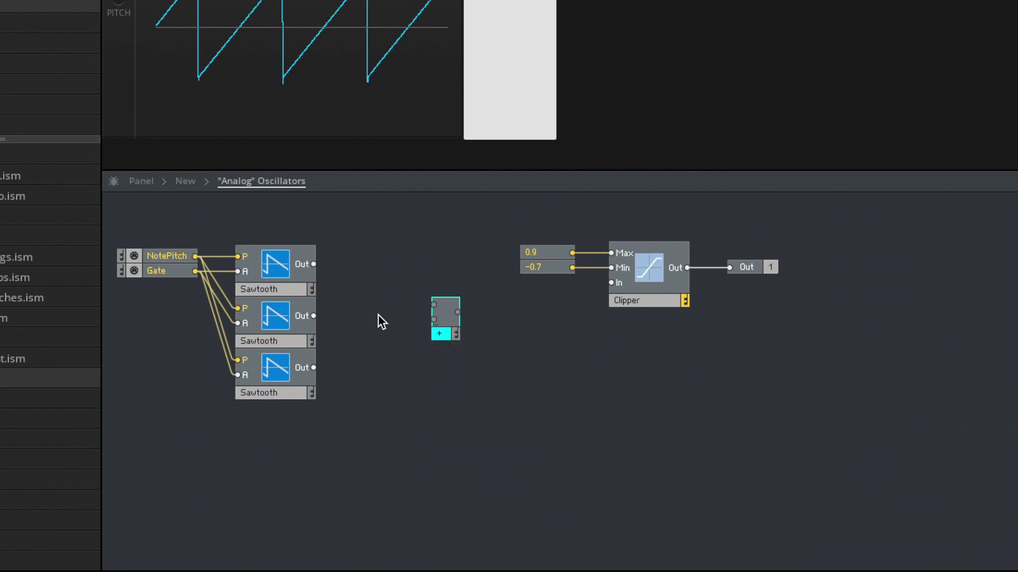
left_click_drag(313, 264, 447, 307)
left_click_drag(313, 316, 435, 319)
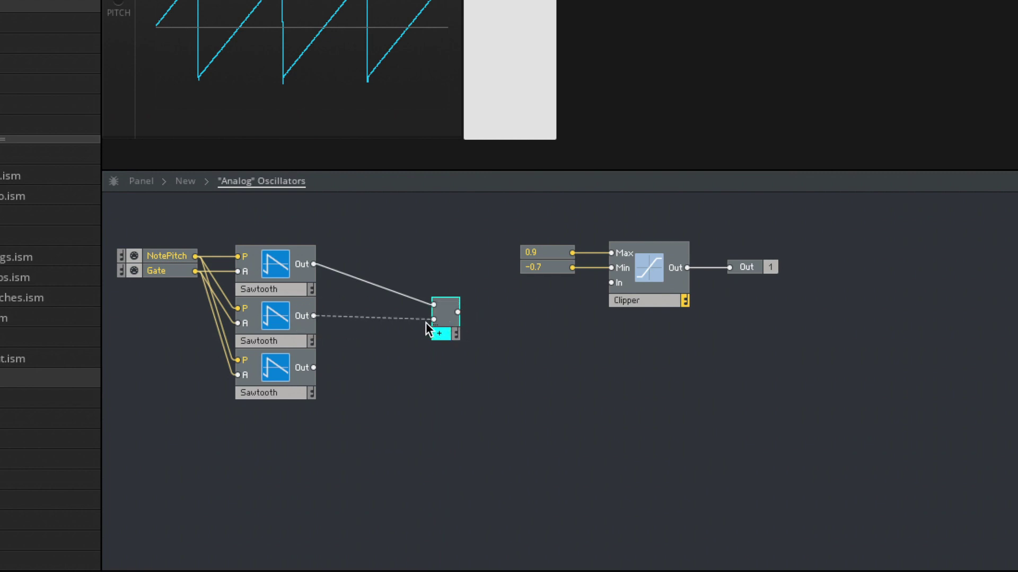
left_click_drag(313, 368, 611, 282)
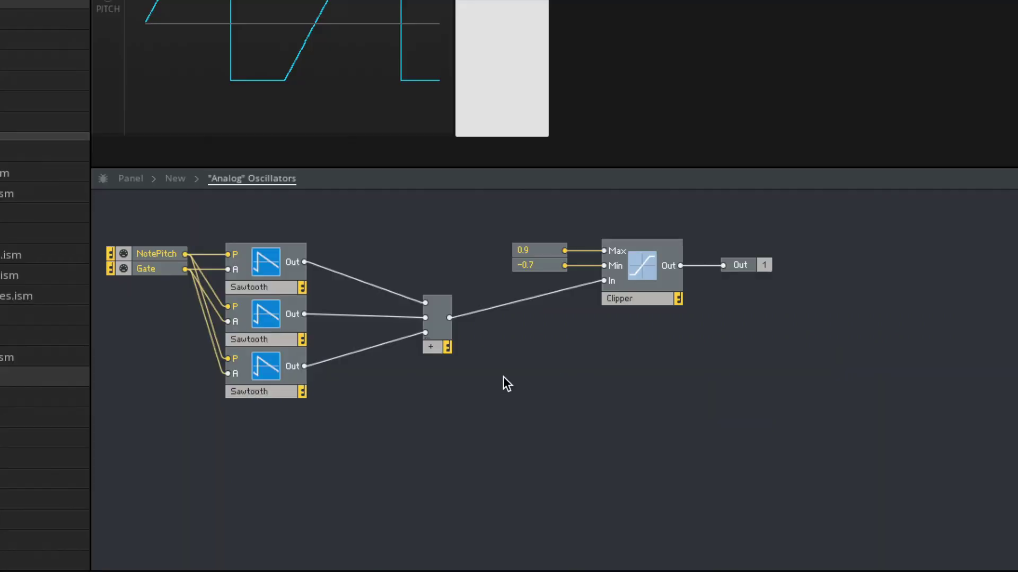
- Delete the Add module and the two duplicated Sawtooth modules
left_click(438, 349)
key("Delete")
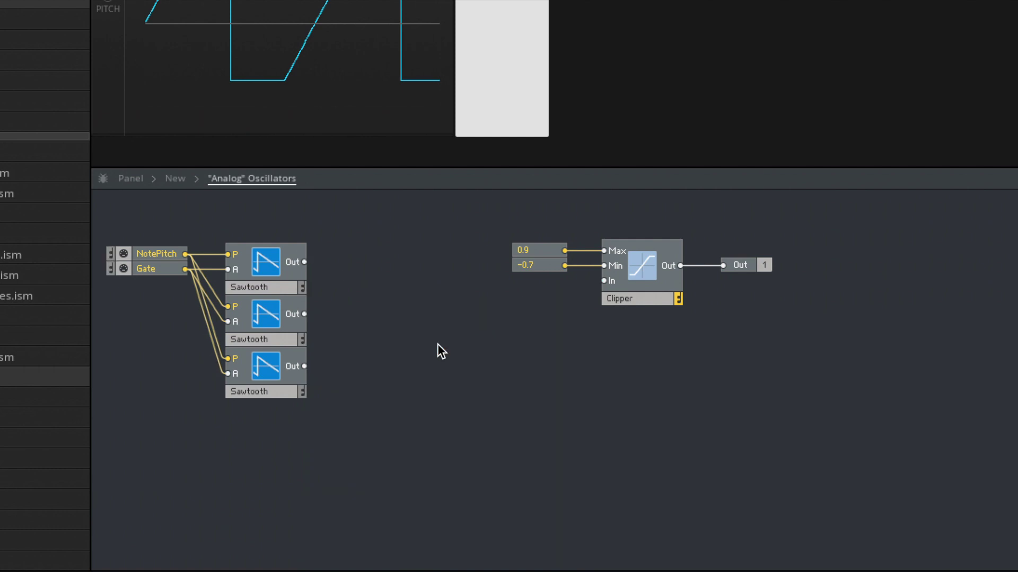
left_click_drag(423, 387, 272, 313)
key("Delete")
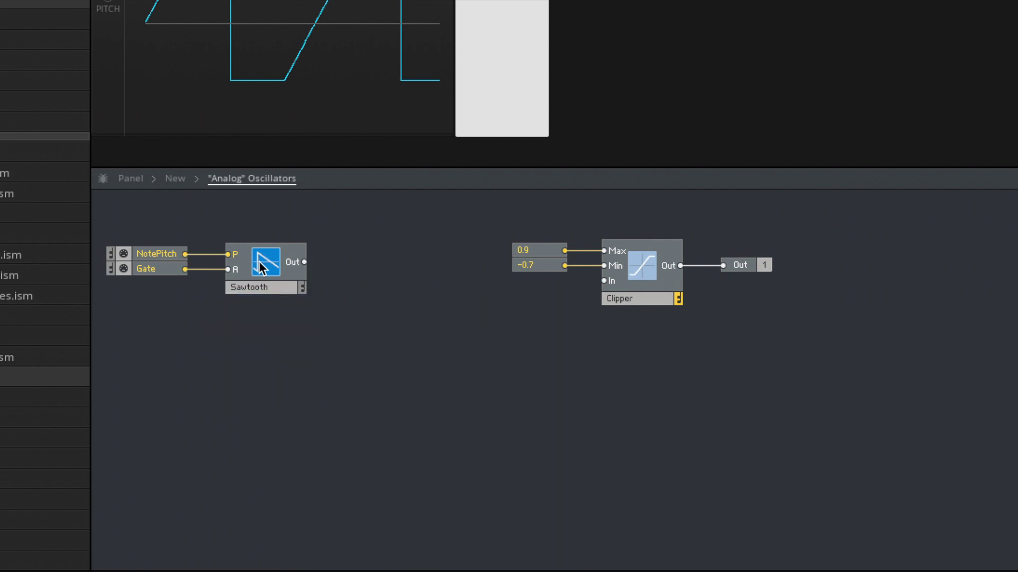
- Insert a Multiply module beside the Sawtooth and connect the Sawtooth's output to its first input
double_click(342, 256)
type("mu")
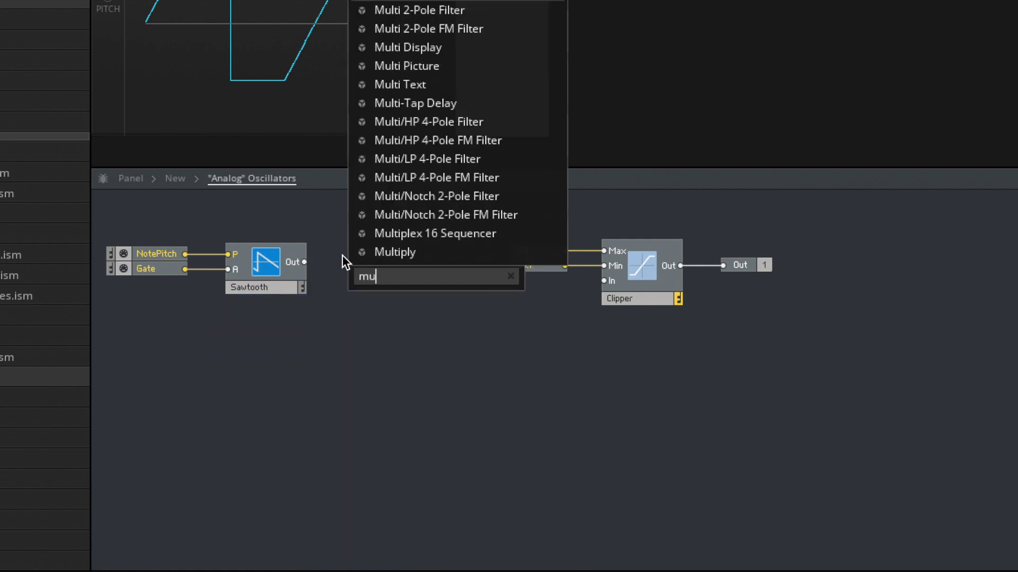
left_click(377, 253)
left_click_drag(311, 263, 382, 288)
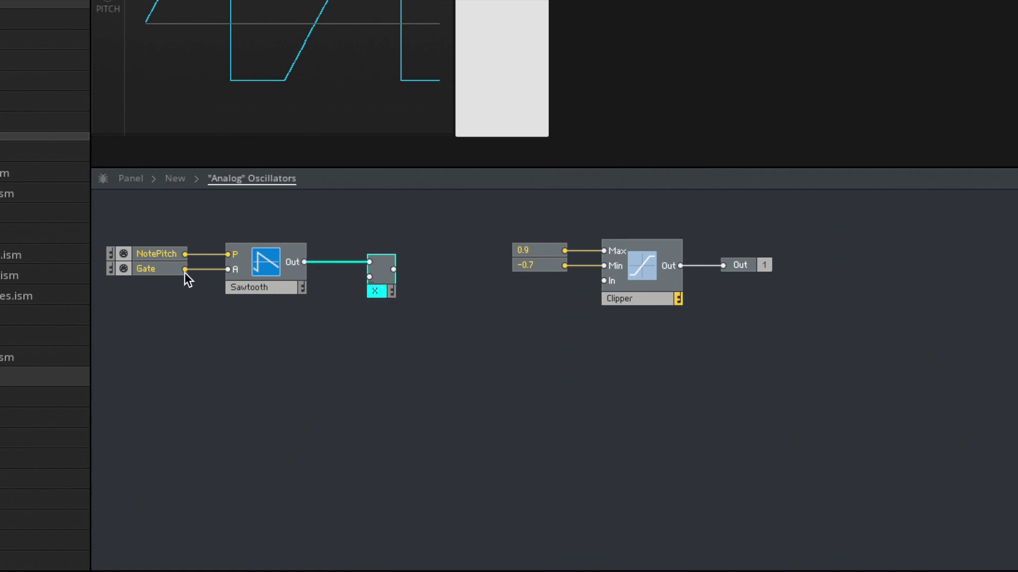
- Space out the Sawtooth, the Multiply module, and the Clipper with its constants and Out port to make room between them
left_click_drag(259, 275, 303, 275)
left_click_drag(369, 290, 407, 289)
left_click_drag(809, 334, 539, 225)
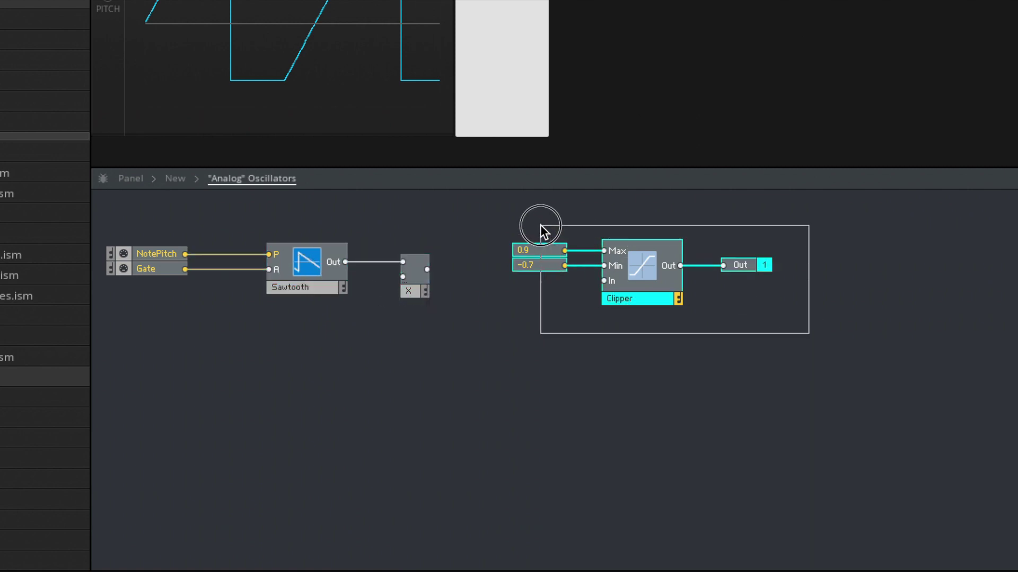
left_click_drag(655, 247, 782, 247)
left_click_drag(425, 298, 484, 296)
left_click(335, 311)
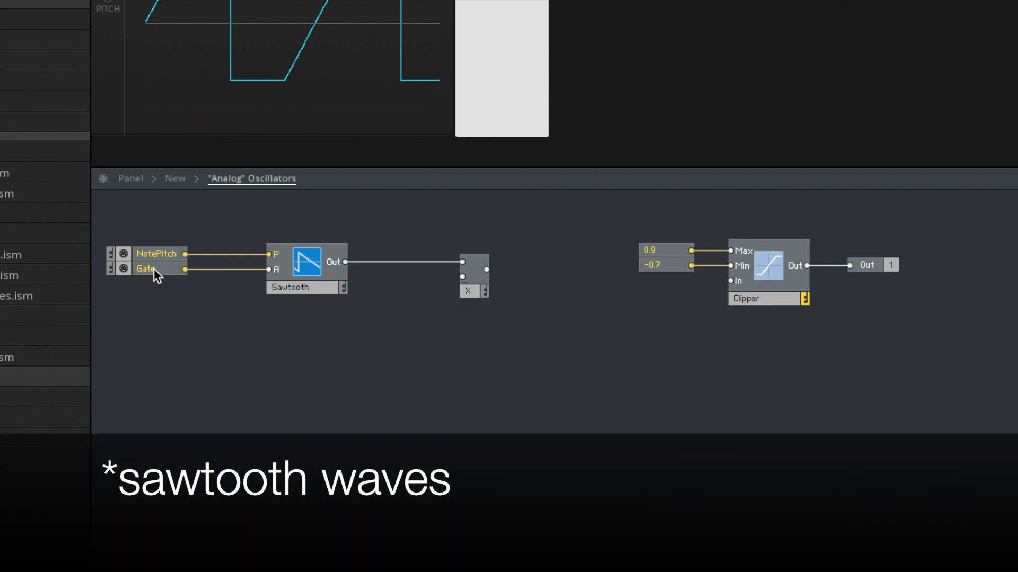
- Place Gate close to the Sawtooth, separate from NotePitch, and disconnect NotePitch from the Sawtooth's P input
left_click_drag(154, 269, 214, 270)
left_click_drag(131, 247, 90, 247)
left_click(221, 256)
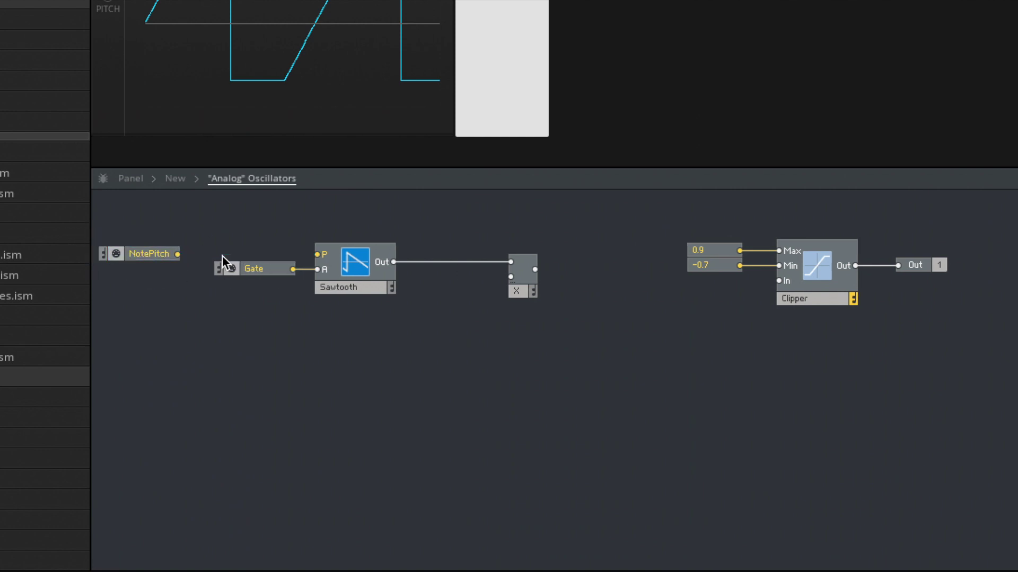
- Insert a Randomizer module above Gate and align NotePitch with its In port
double_click(222, 256)
type("ran")
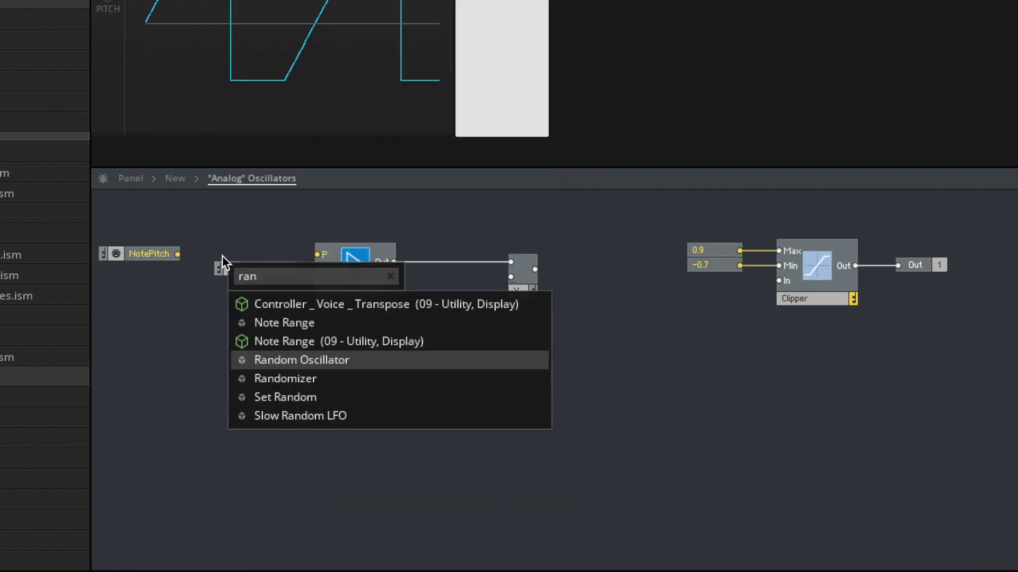
key("Down")
key("Return")
left_click_drag(272, 280, 265, 231)
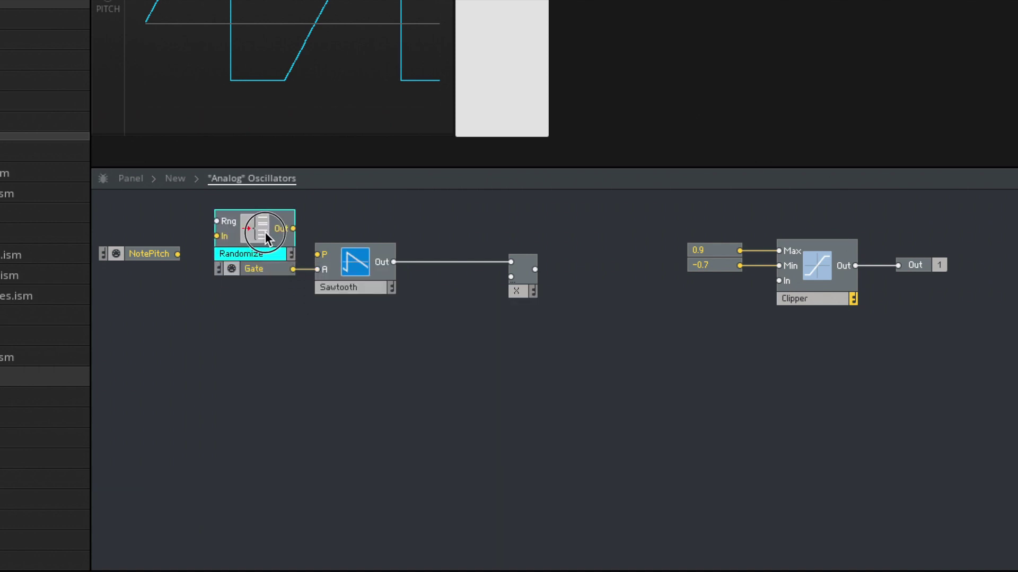
left_click_drag(169, 253, 177, 238)
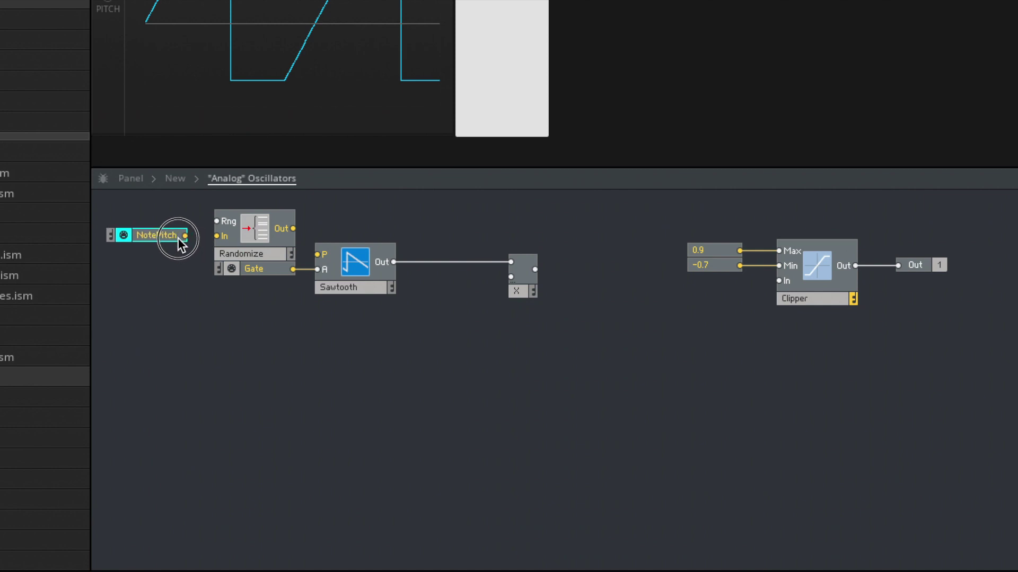
- Create a control for the Randomizer's Rng input, feed NotePitch into its In, and connect its output to the Sawtooth's P input
right_click(226, 225)
left_click(240, 229)
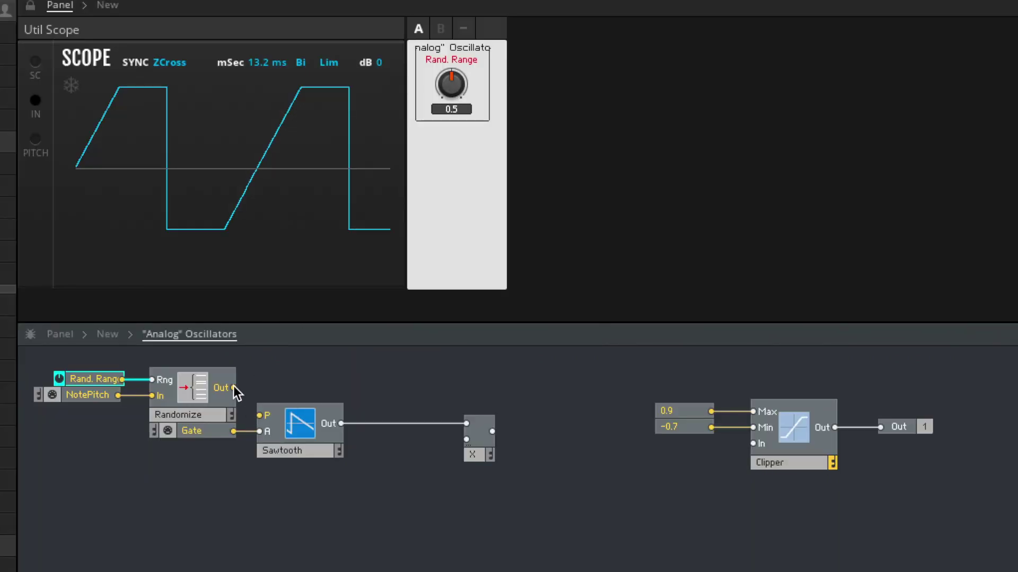
left_click_drag(233, 388, 259, 415)
- Create a control named Drive on the Multiply module's second input, and connect the Multiply output to the Clipper's In
left_click(478, 455)
right_click(467, 443)
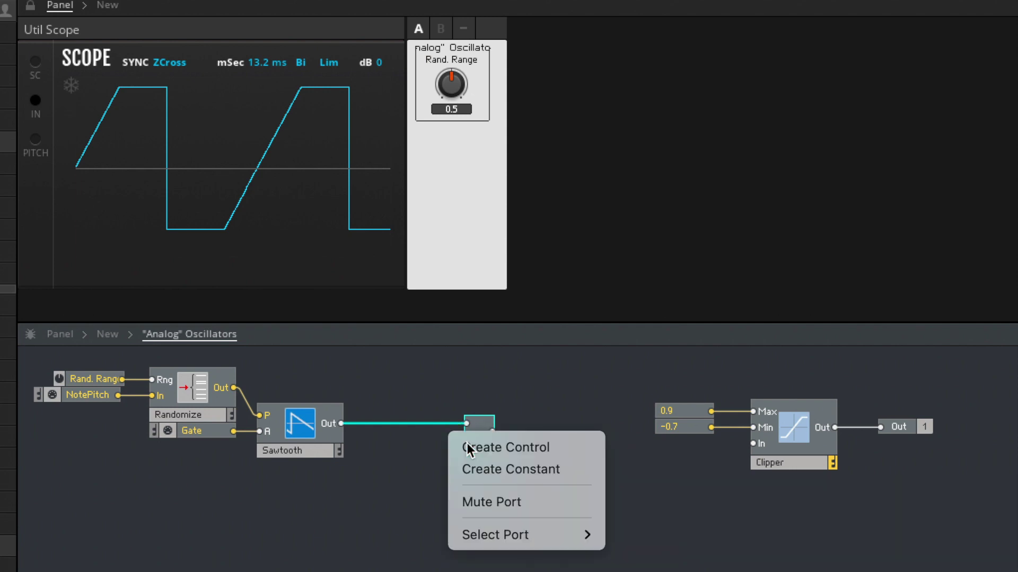
left_click(508, 450)
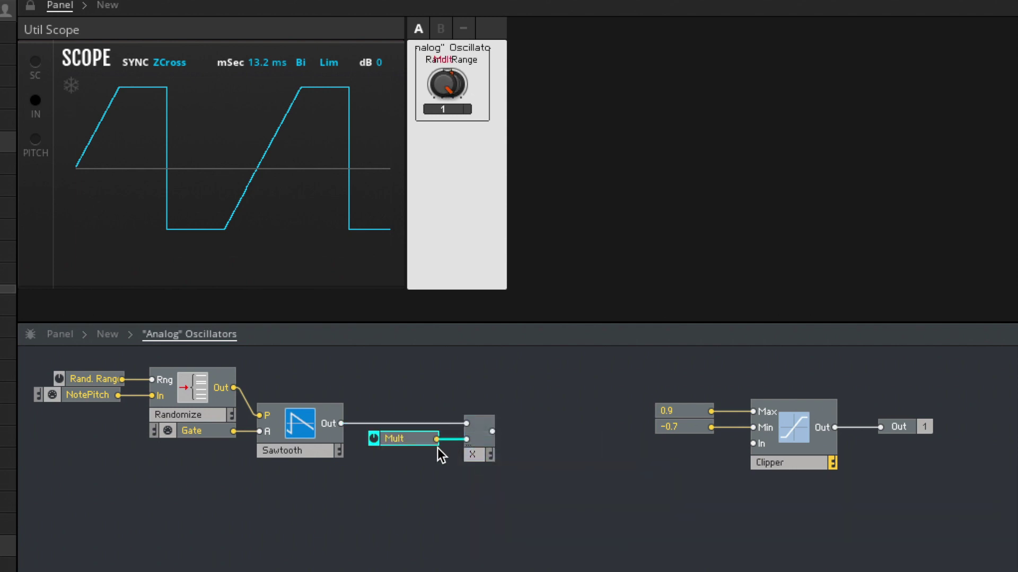
type("Drive")
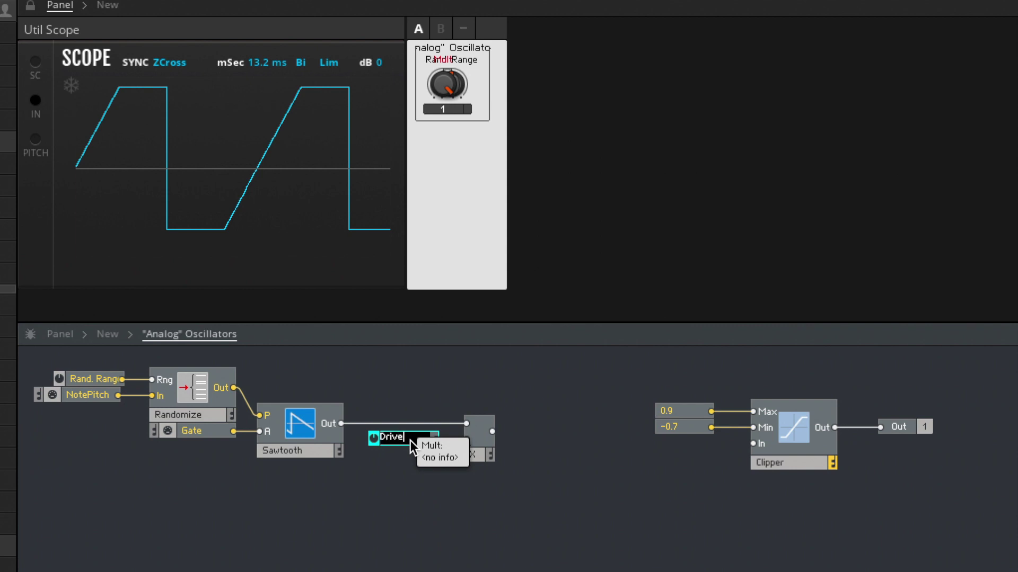
key("Return")
left_click_drag(492, 431, 752, 443)
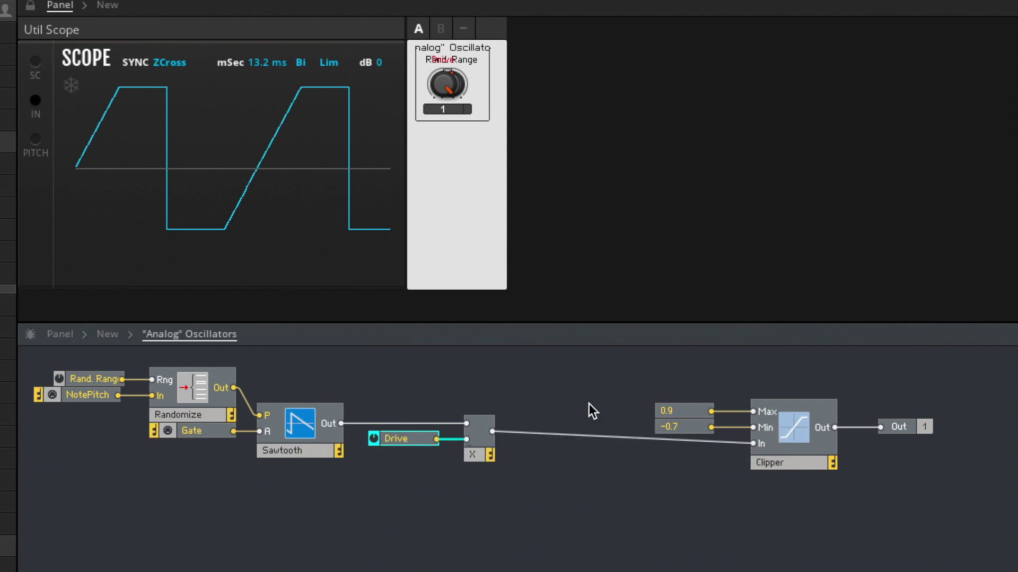
- Unlock the panel layout and place the Drive knob beside the Rand. Range knob
left_click(30, 6)
left_click_drag(457, 81, 514, 82)
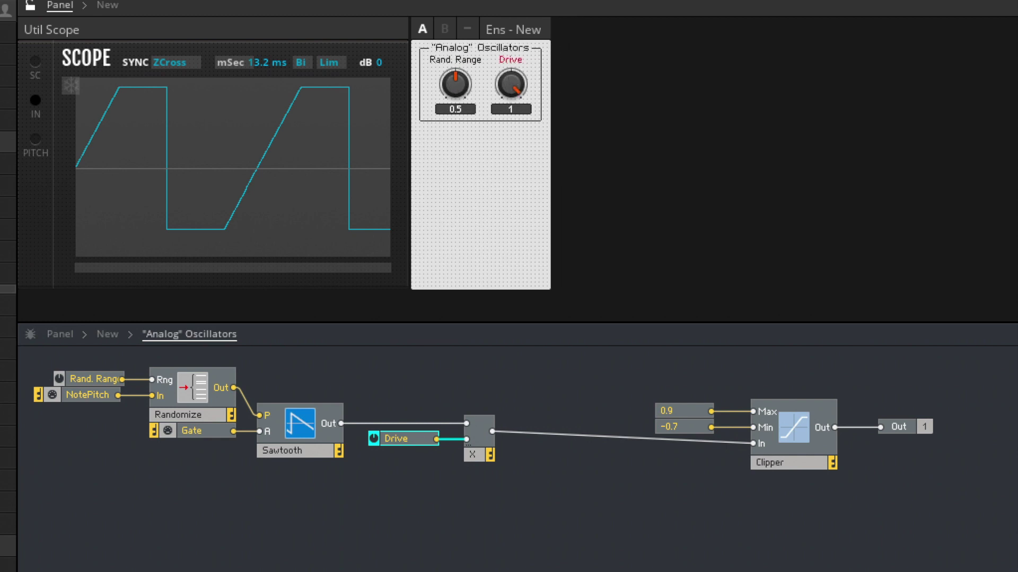
- Lock the panel layout again and set the Rand. Range knob to 1
left_click(30, 6)
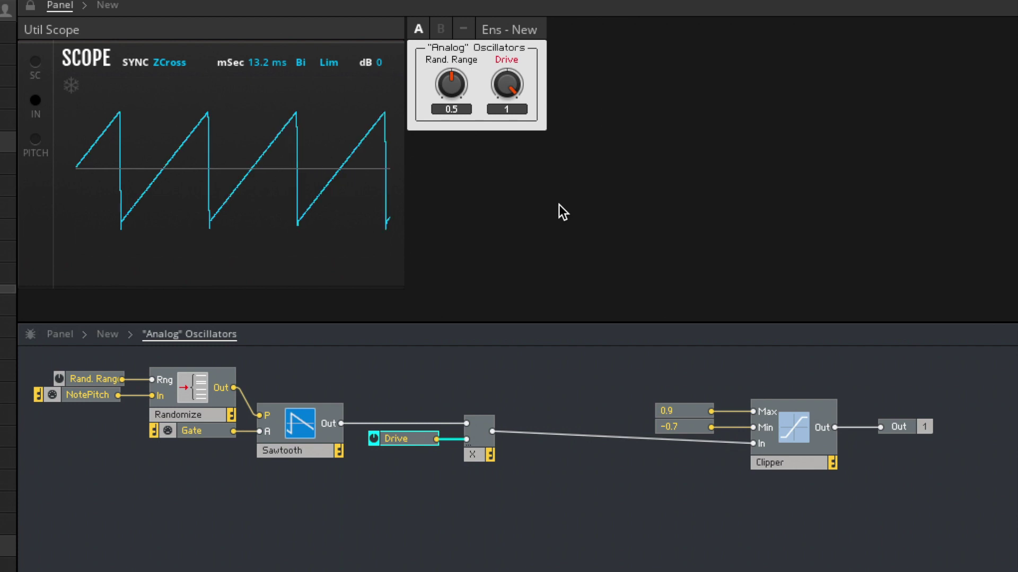
left_click_drag(467, 84, 454, 5)
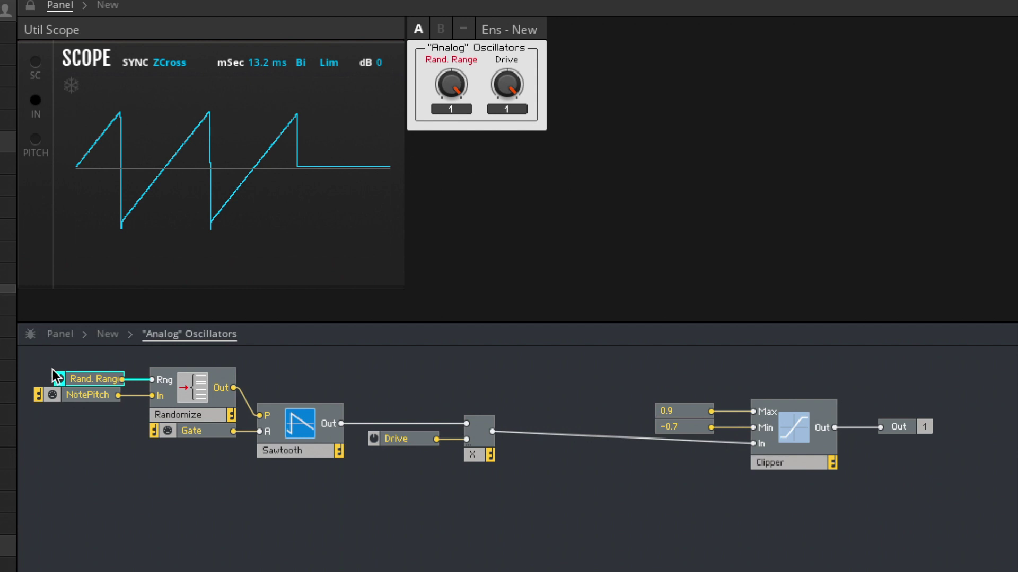
- Show the Randomize module's info text and set the Rand. Range knob to 0.23
left_click(189, 413)
left_click(140, 48)
left_click(110, 78)
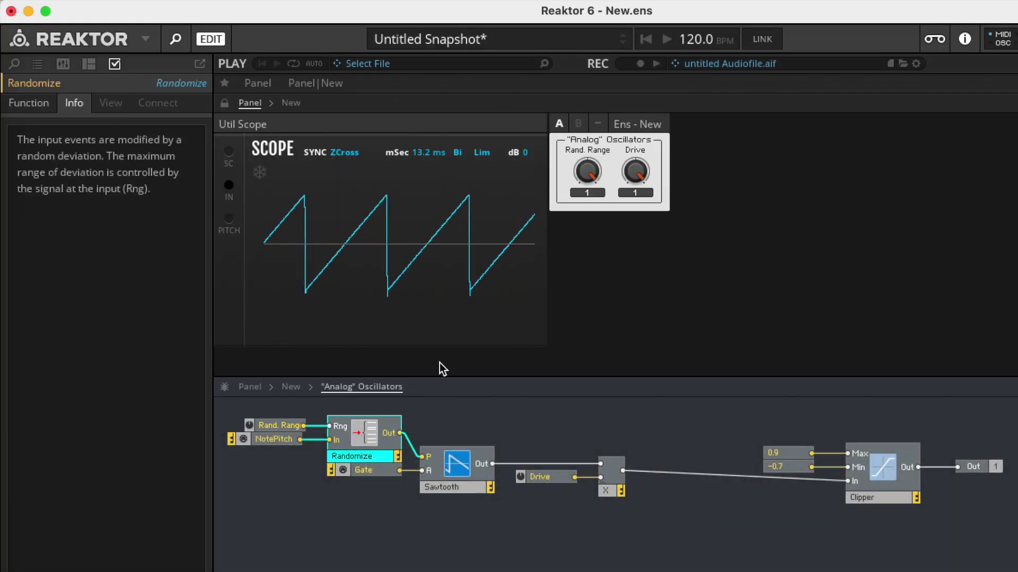
left_click_drag(583, 196, 586, 253)
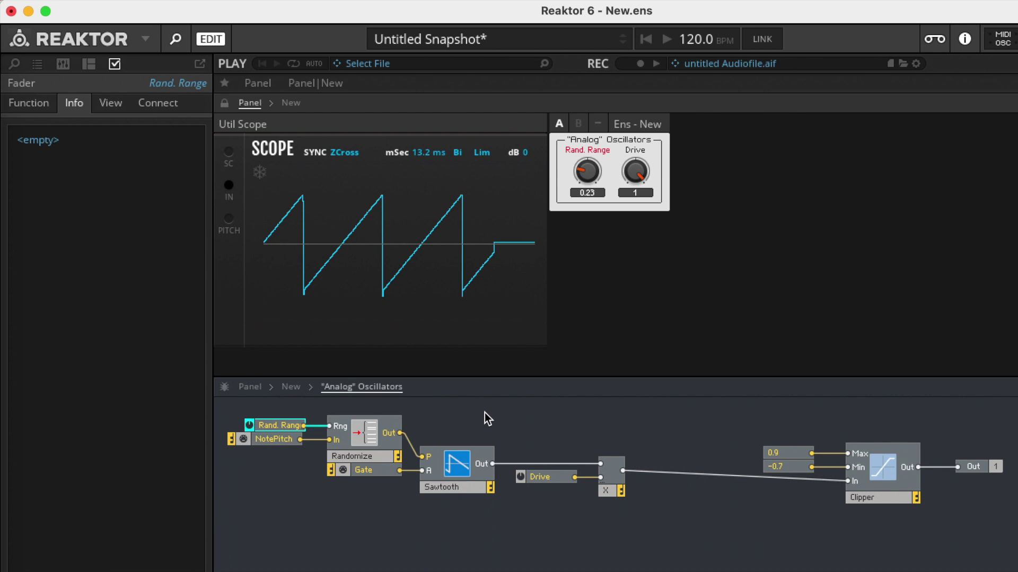
- Move Rand. Range, NotePitch and Randomize away from the Sawtooth so that Gate sits between Randomize and Sawtooth
left_click_drag(416, 406, 256, 438)
left_click_drag(375, 432, 296, 457)
left_click(430, 536)
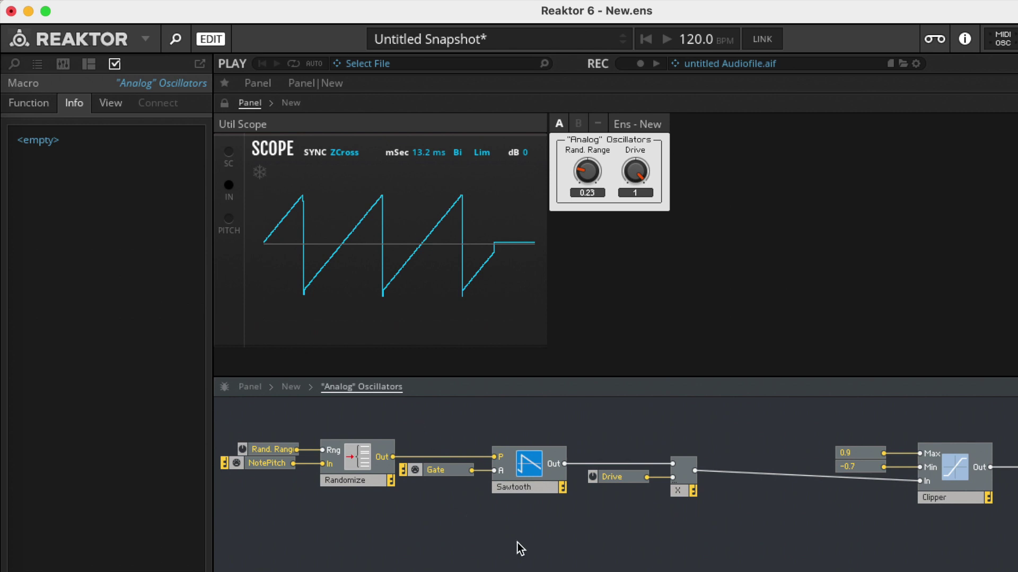
- Duplicate the Randomize, Sawtooth, Multiply and Rand. Range group twice, placing the copies in two rows below the original
left_click(544, 488)
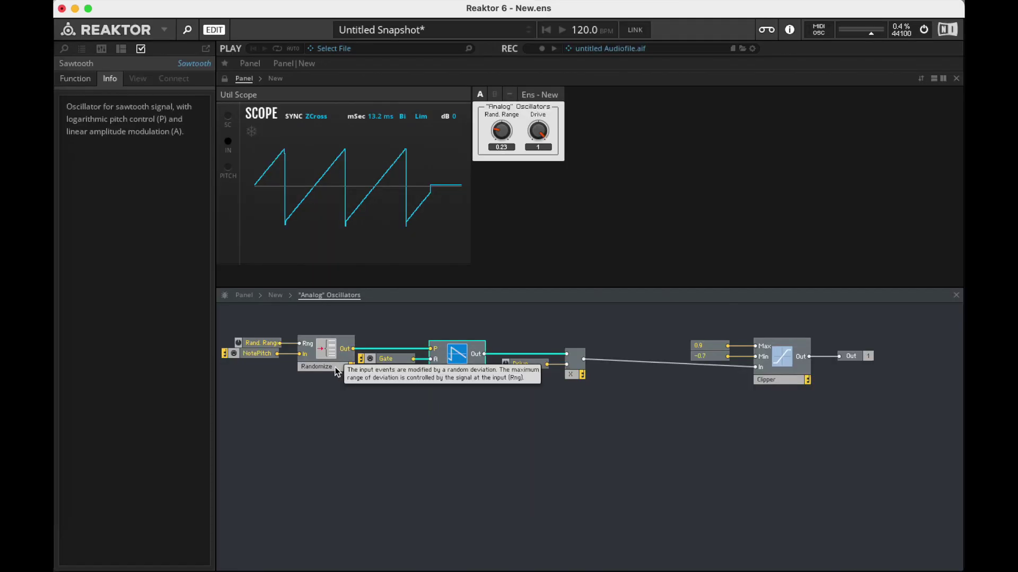
left_click(378, 481)
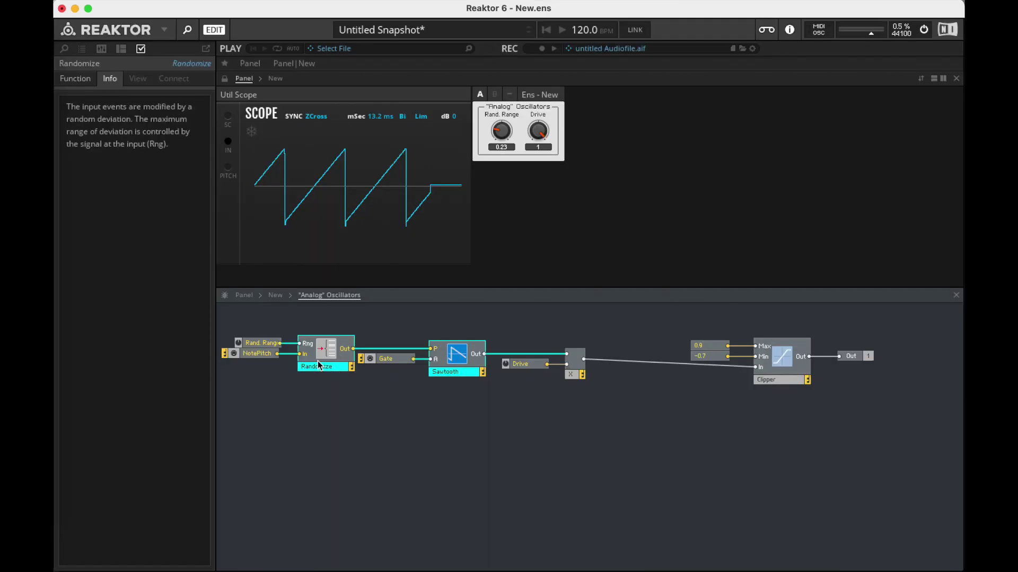
left_click(266, 449)
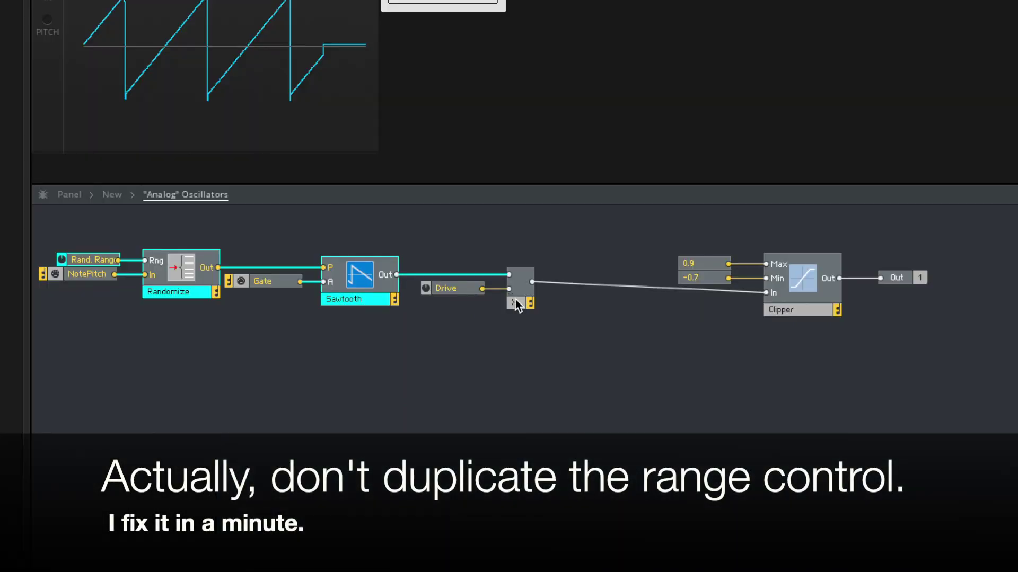
left_click(516, 304)
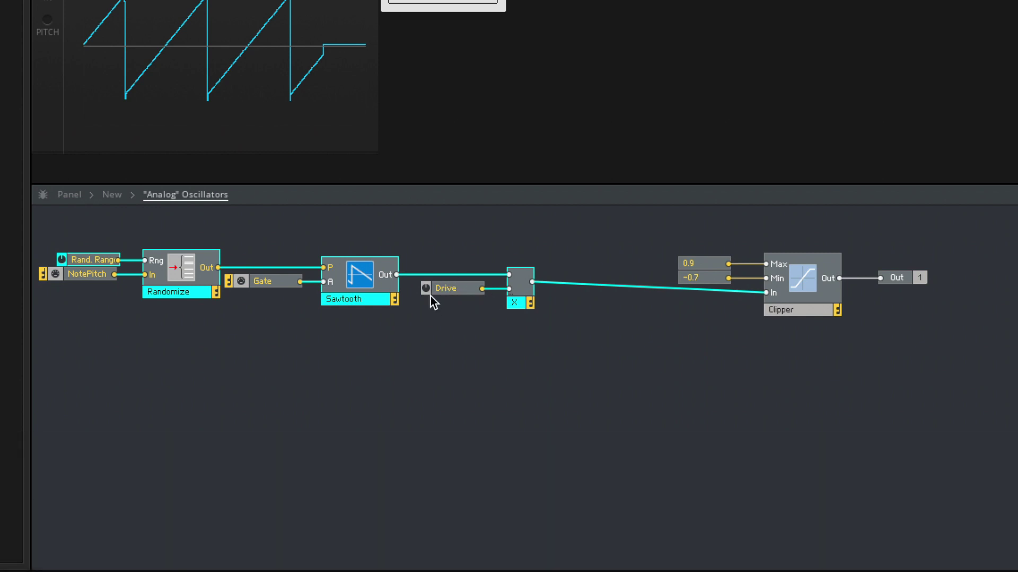
left_click_drag(367, 295, 360, 351)
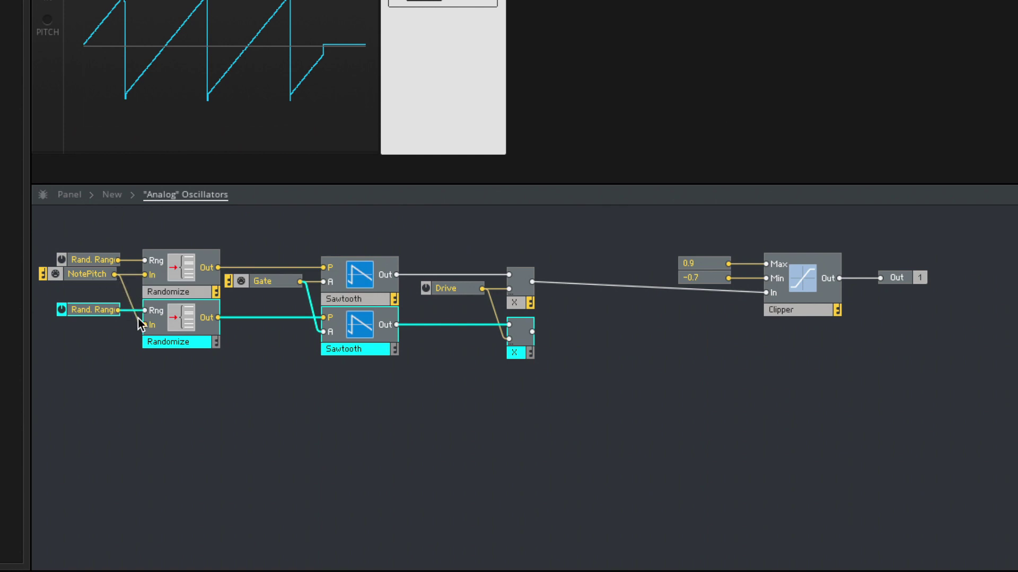
left_click_drag(189, 348, 187, 402)
- Delete the connection into the Clipper's In and insert an Add module between the Multiply modules and the Clipper
left_click(721, 396)
key("Delete")
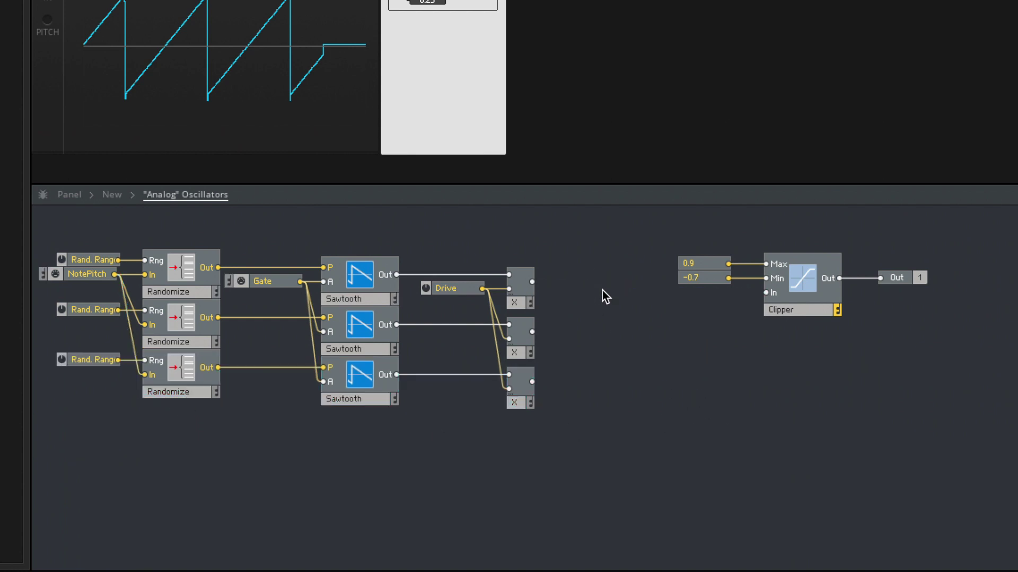
double_click(603, 290)
type("add")
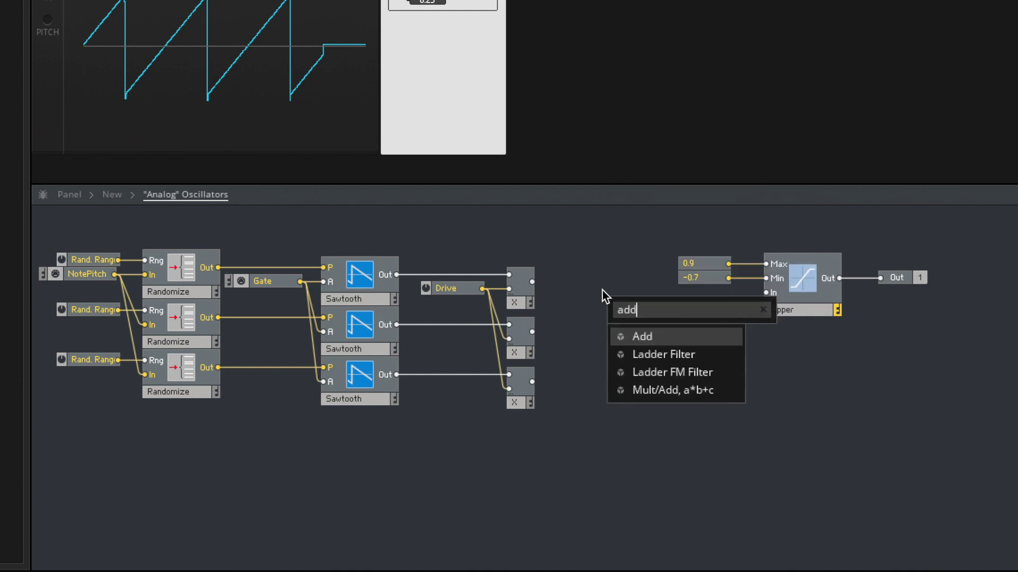
key("Return")
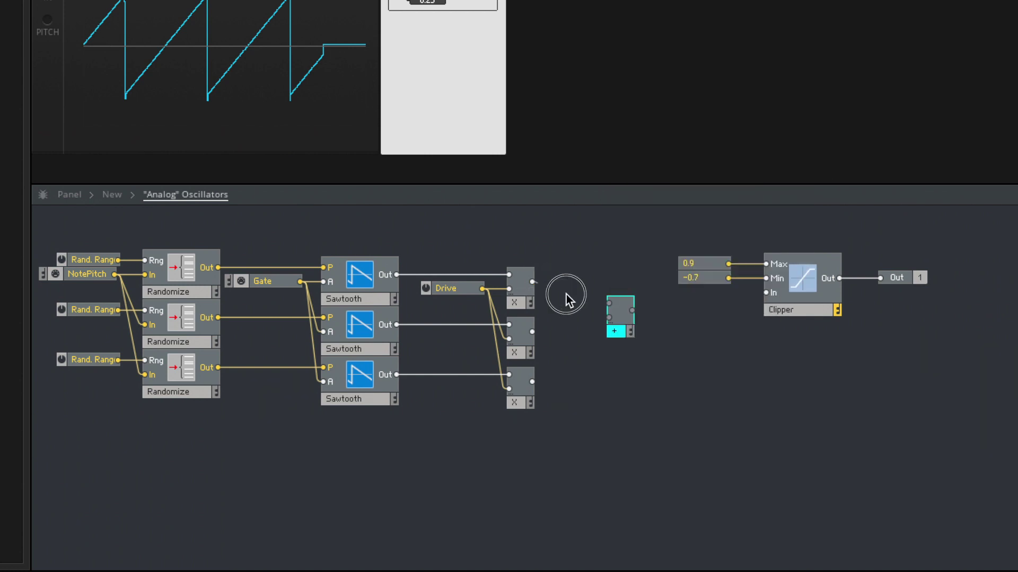
- Connect all three Multiply outputs to the Add module and feed its output into the Clipper's In
left_click_drag(611, 318, 611, 318)
left_click_drag(531, 382, 611, 329)
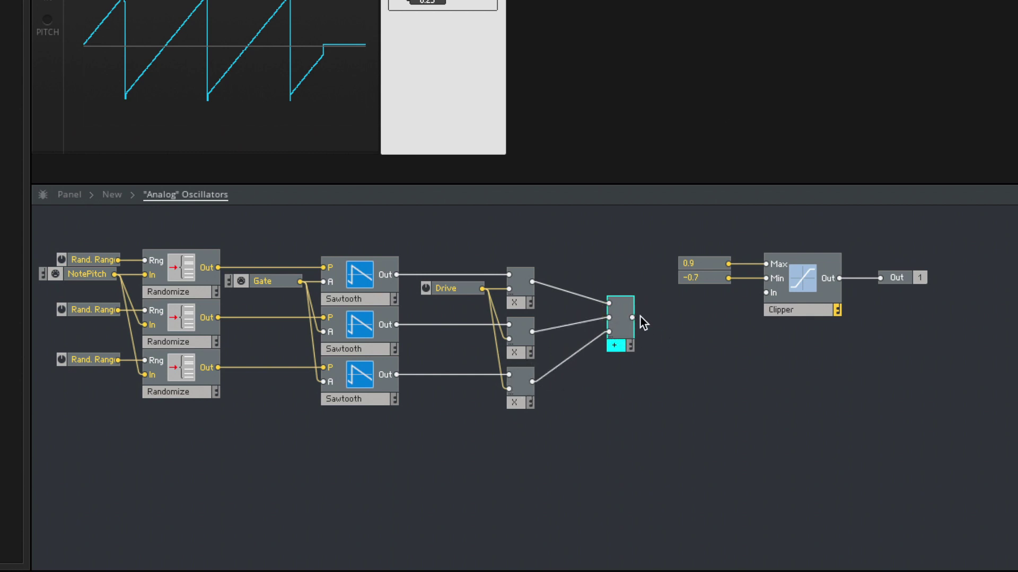
left_click_drag(634, 320, 768, 296)
left_click(753, 366)
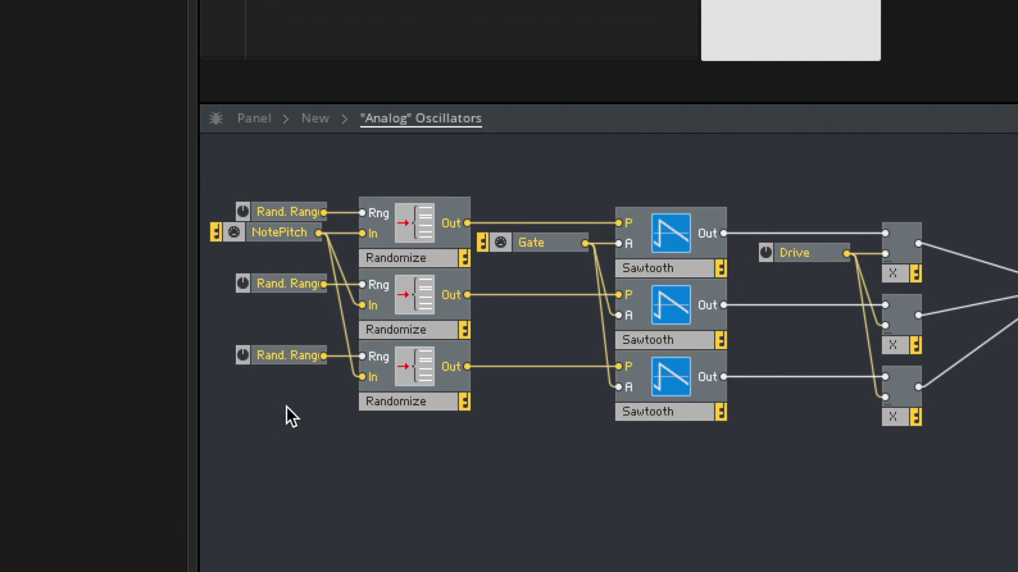
- Delete the two duplicate Rand. Range controls and connect the original one to the Rng inputs of the lower two Randomize modules
left_click_drag(261, 442, 259, 382)
key("Delete")
mouse_move(323, 212)
left_mouse_down()
mouse_move(344, 284)
mouse_move(362, 284)
left_mouse_up()
left_click_drag(321, 211, 368, 354)
- Rename the Rand. Range control to Pitch Dev
double_click(279, 203)
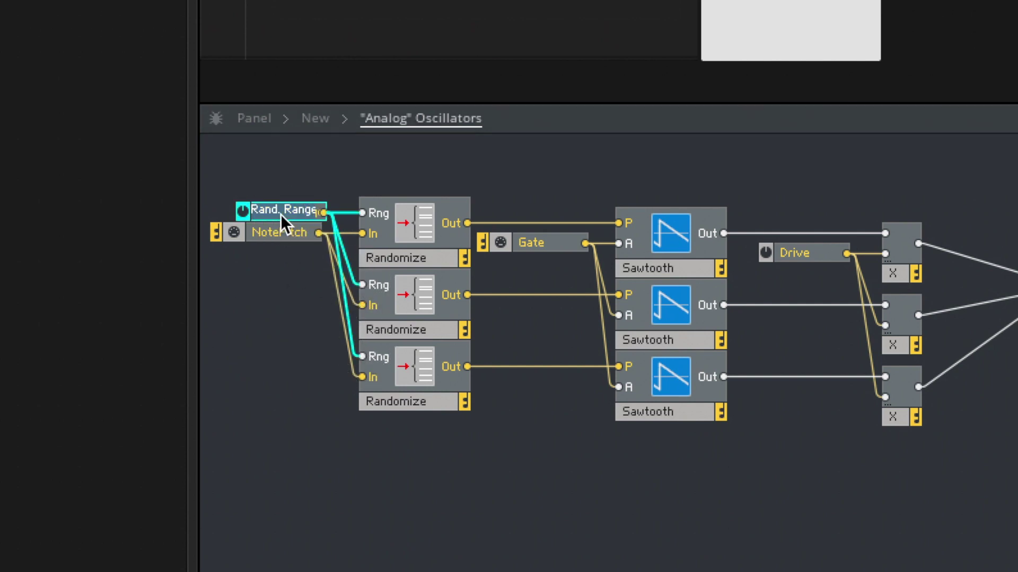
type("Pitch")
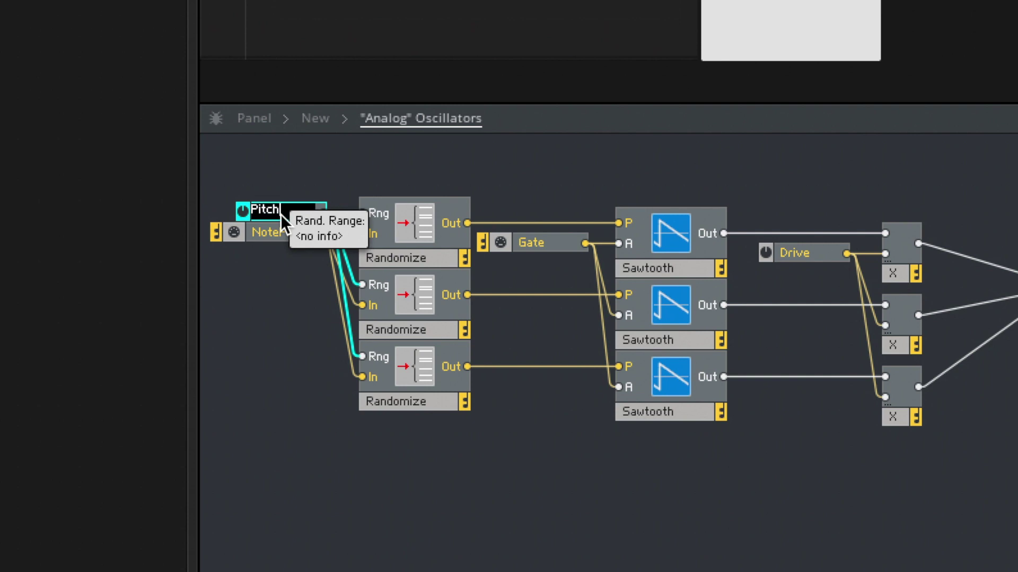
type(" Dev.")
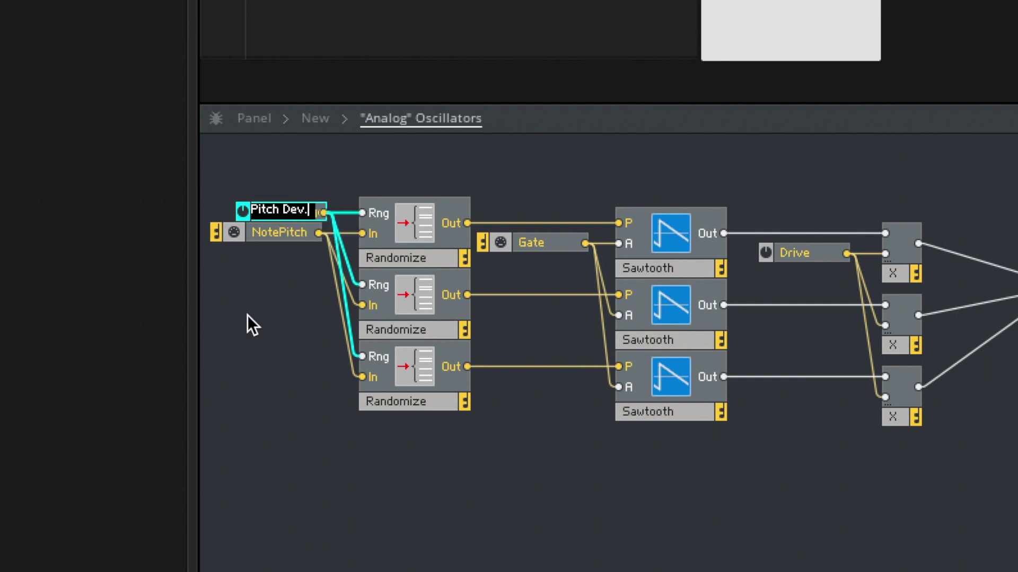
left_click(281, 291)
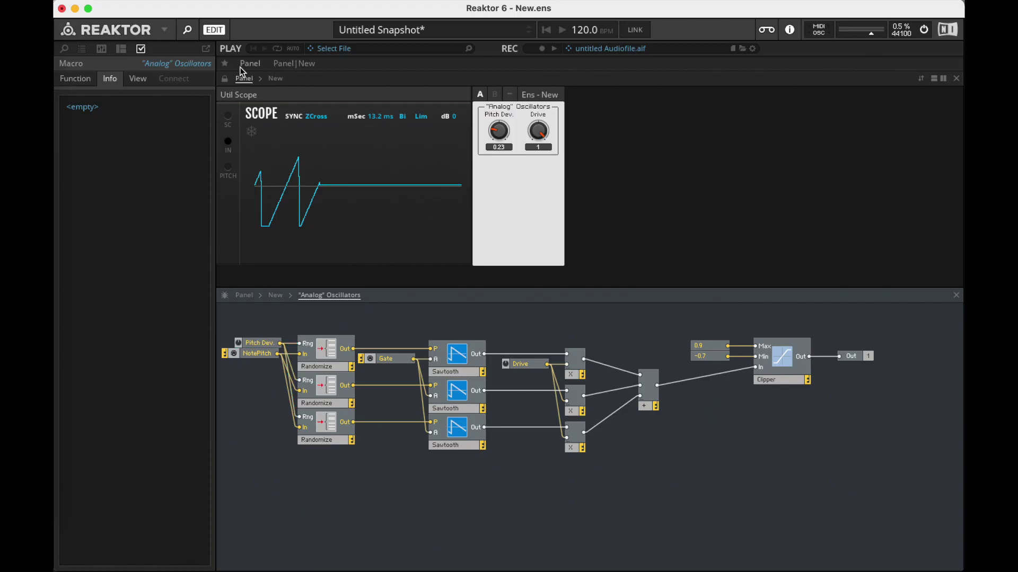
- Unlock and relock the panel layout to refit the panel, and sweep the Drive knob down to 0.45 and back up to 1
left_click(226, 78)
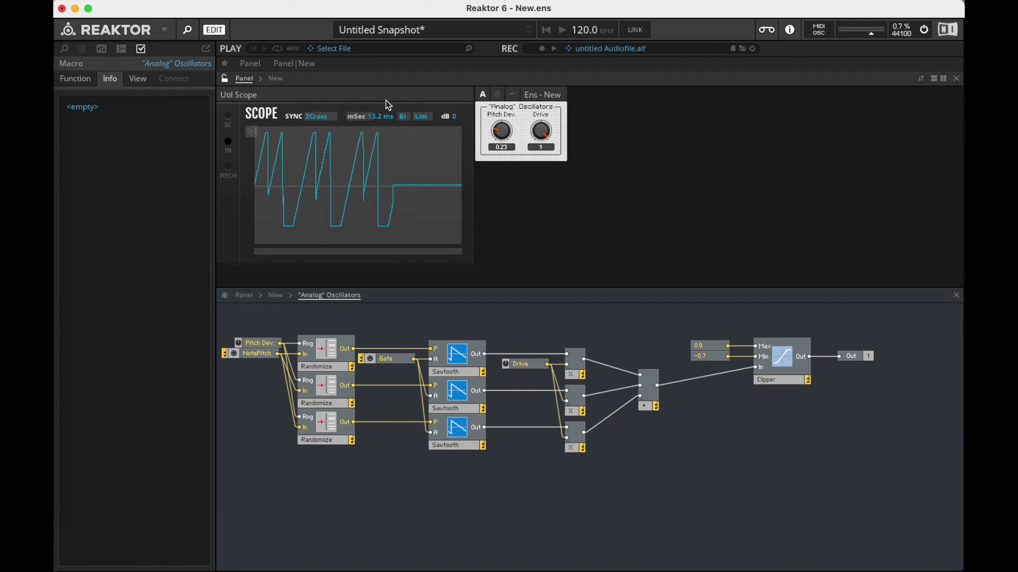
left_click(226, 77)
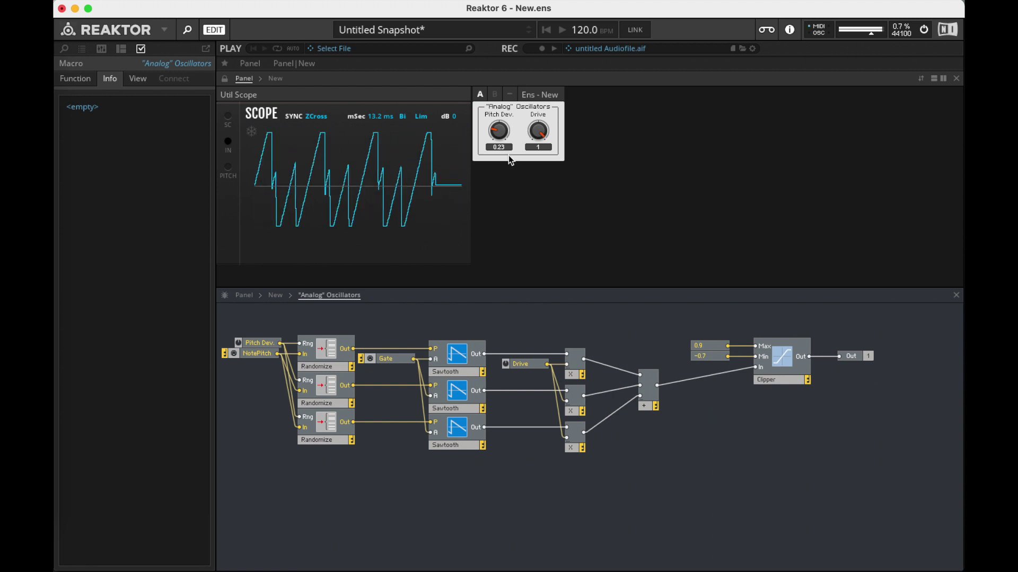
left_click_drag(534, 141, 538, 181)
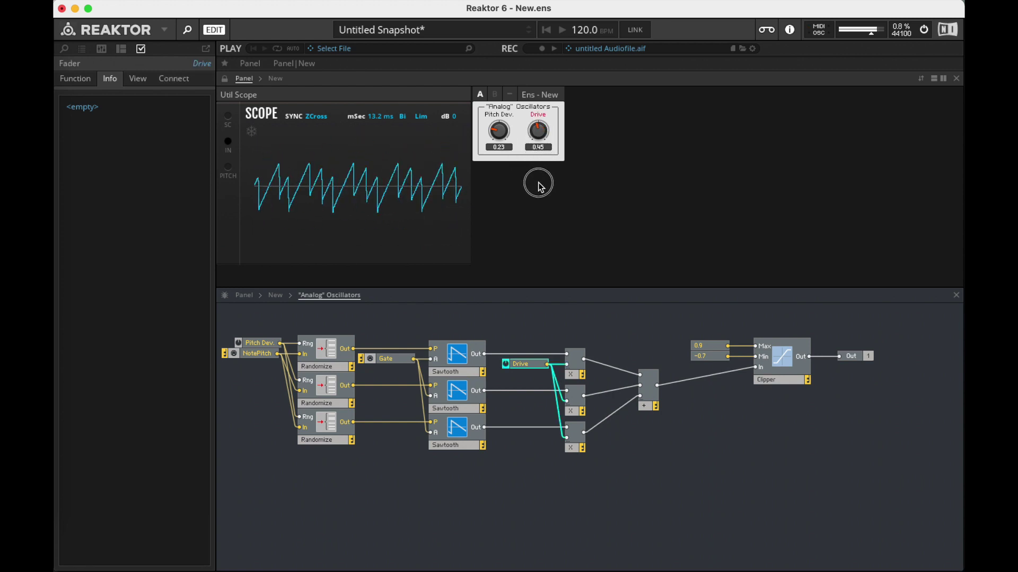
left_click_drag(537, 138, 542, 77)
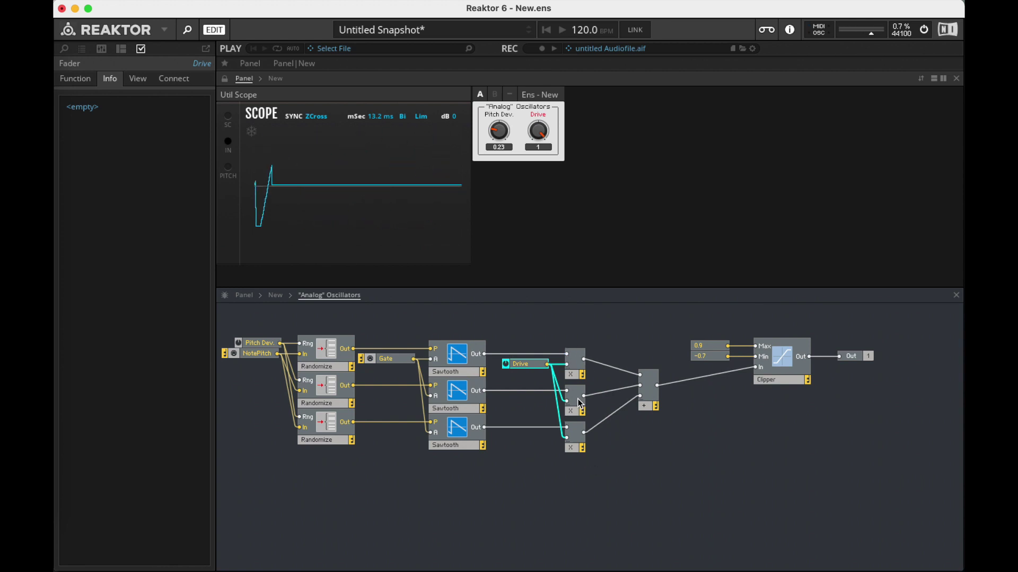
- Set the Drive control's range to a maximum of 2 and a minimum of 0.33, trying the knob at 0.2 in between
left_click(74, 80)
left_click(208, 121)
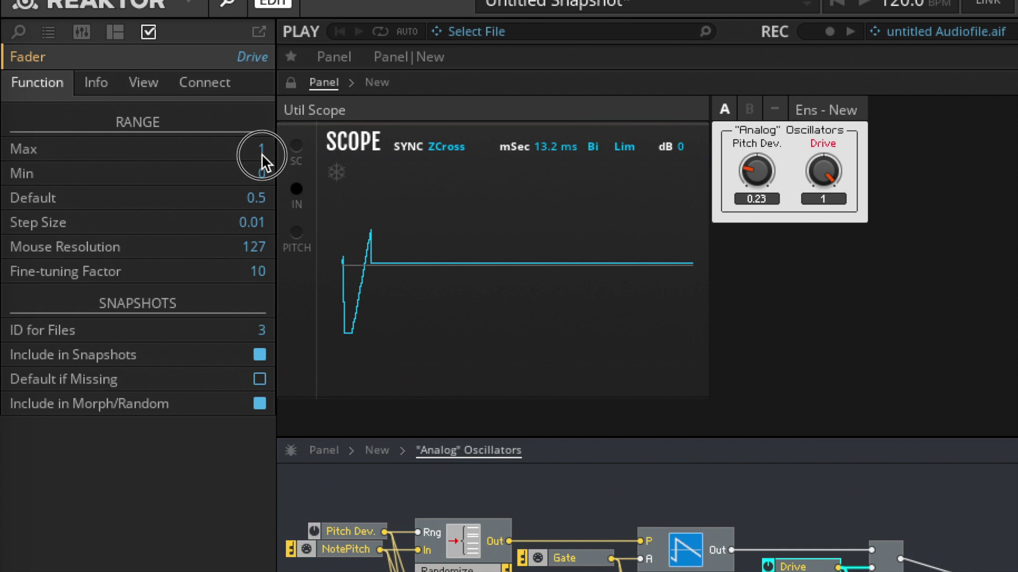
double_click(262, 150)
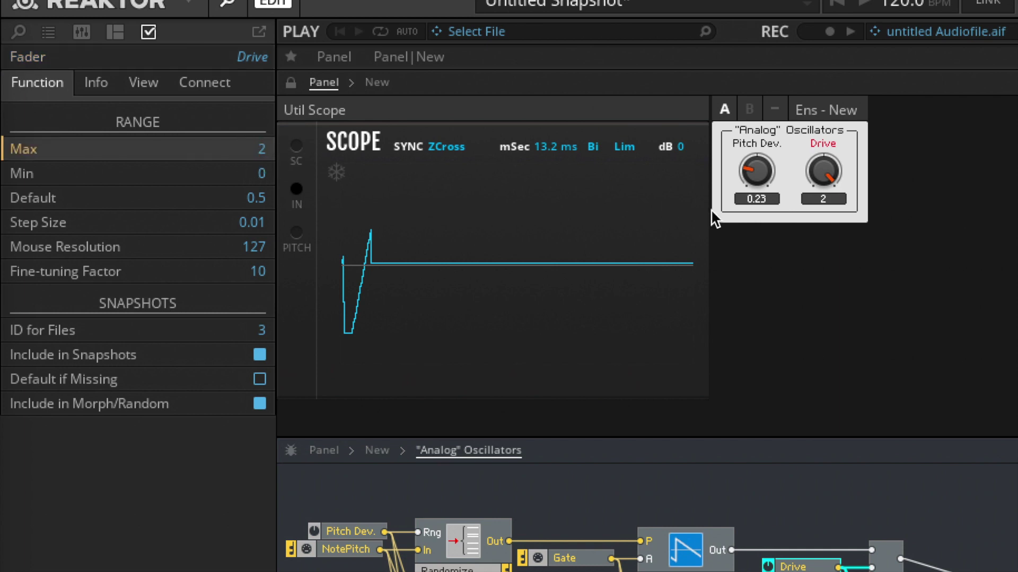
left_click(711, 211)
left_click_drag(824, 176, 825, 273)
left_click(259, 174)
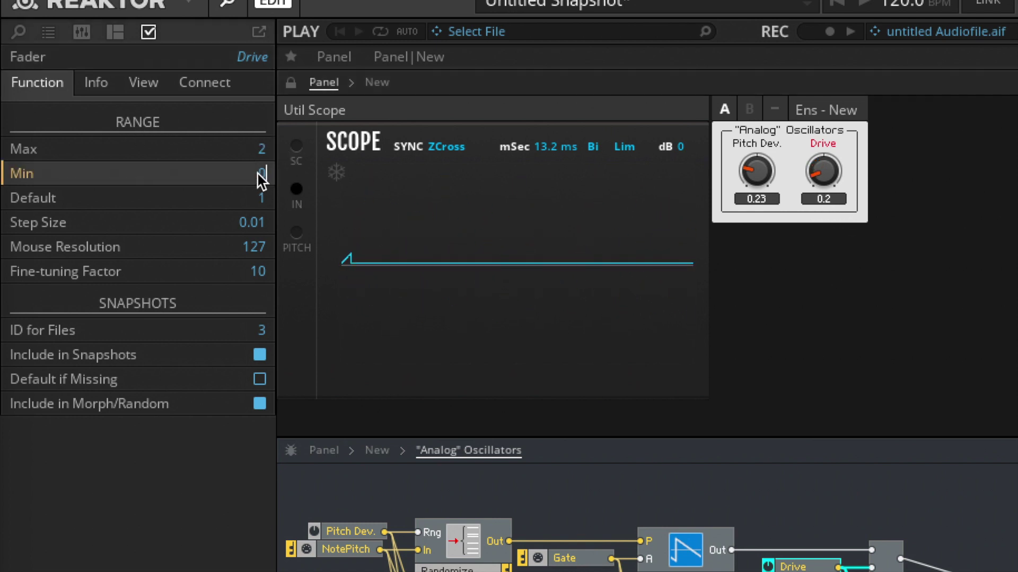
type(".33")
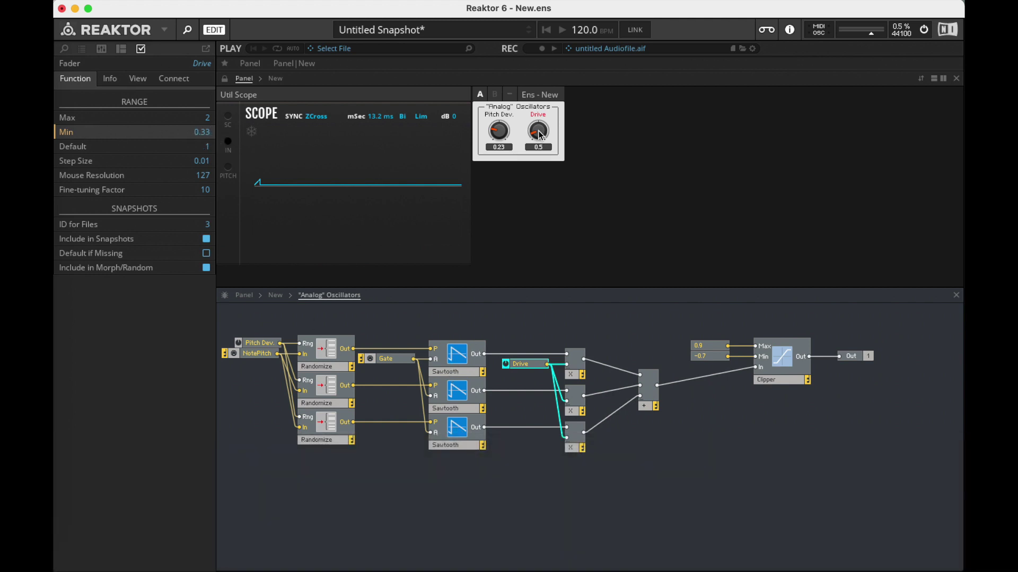
- Lower the Drive knob to 0.33 and raise the Pitch Dev. knob to 1
left_click_drag(536, 132, 540, 156)
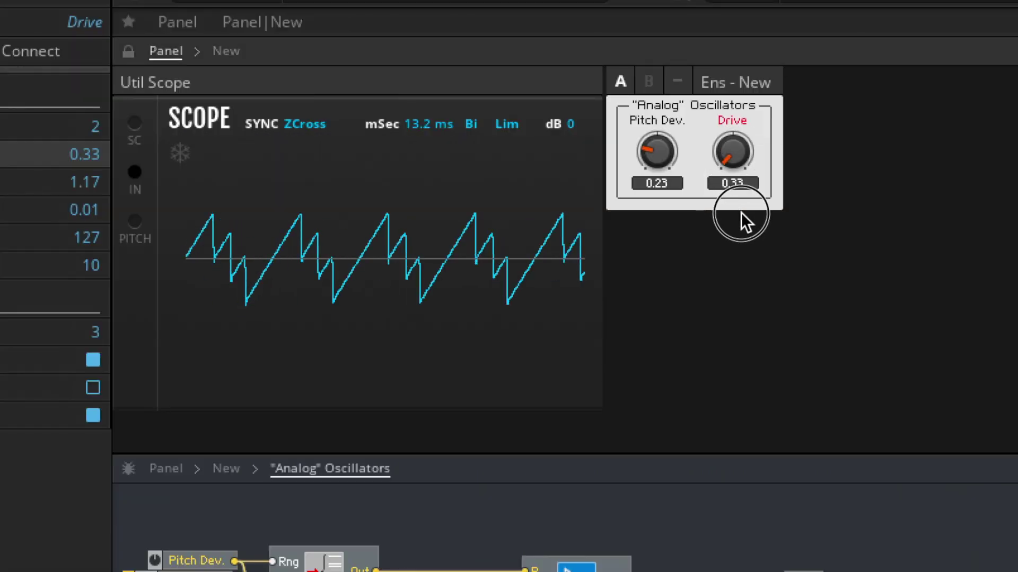
mouse_move(741, 212)
left_mouse_down()
mouse_move(741, 29)
mouse_move(760, 151)
mouse_move(756, 210)
left_mouse_up()
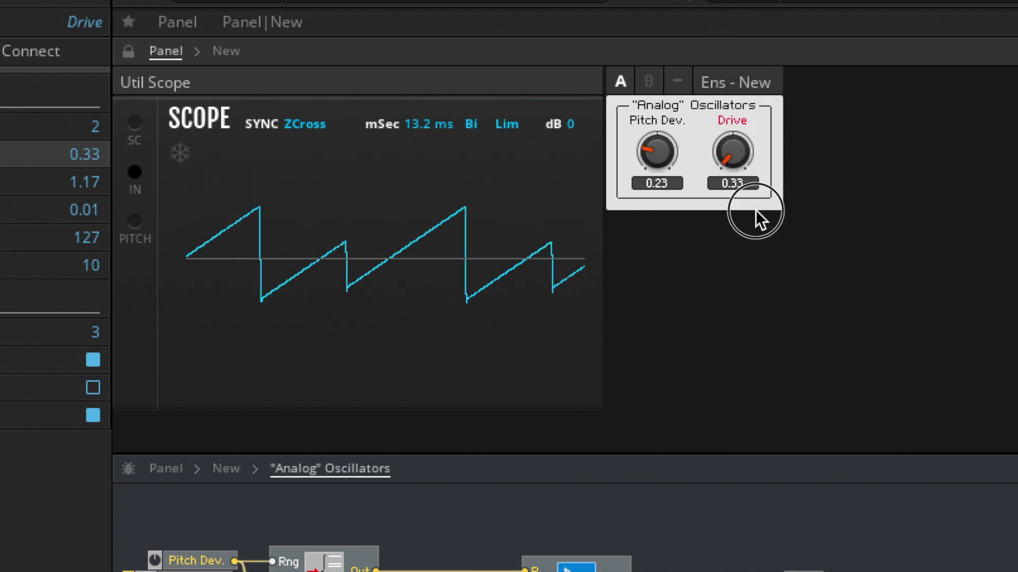
left_click_drag(668, 151, 666, 27)
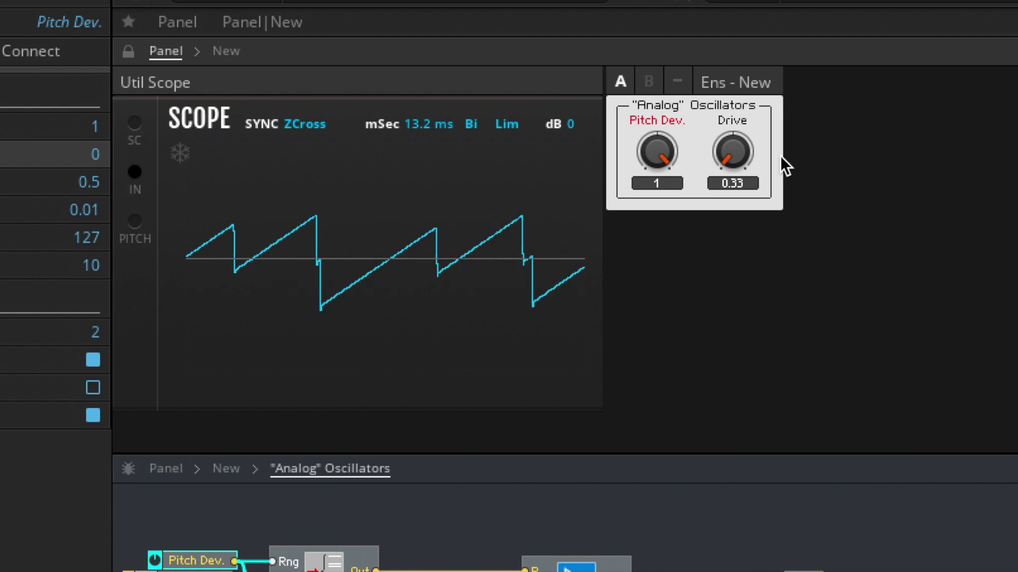
- Try Drive at 1.26 with Pitch Dev. at 0.04, and settle on Pitch Dev. 0.23 and Drive 0.87
left_click(735, 149)
left_click_drag(735, 148, 731, 55)
left_click_drag(668, 131, 667, 296)
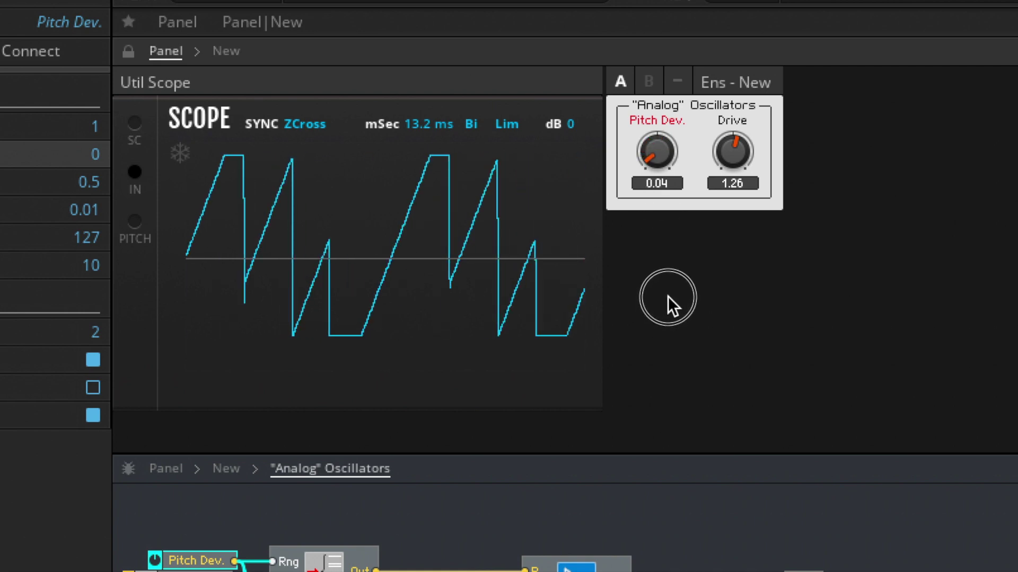
left_click_drag(659, 148, 662, 118)
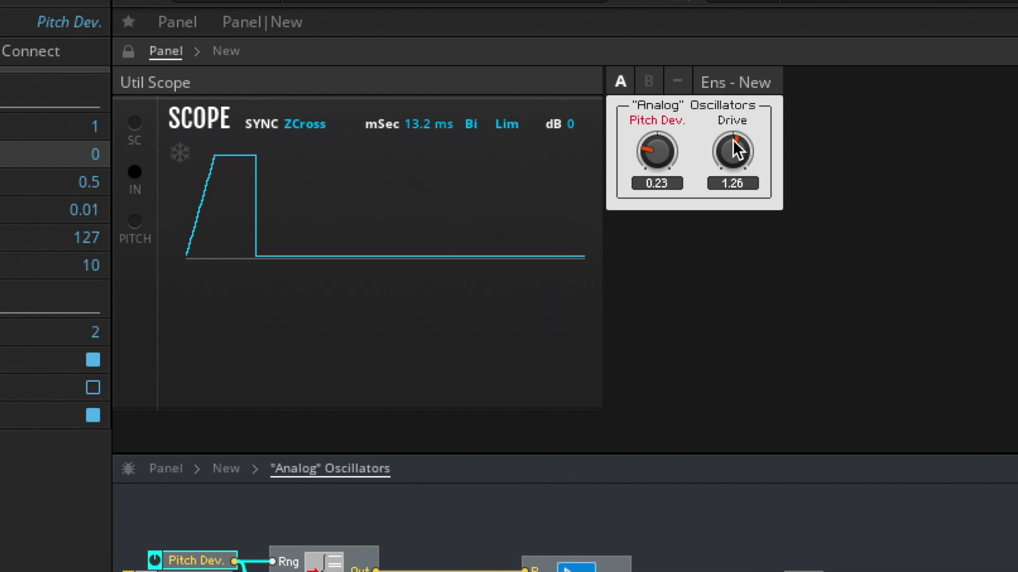
left_click_drag(736, 146, 748, 188)
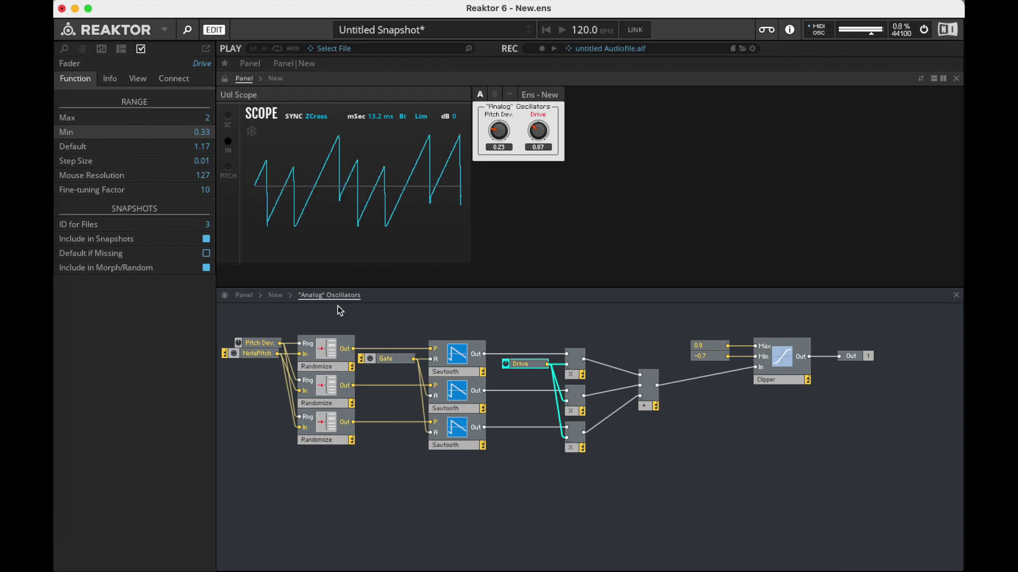
- Move the Gate module below the Randomize modules and create a new macro named ADSR beneath it
left_click(373, 467)
left_click_drag(385, 359, 331, 493)
right_click(308, 524)
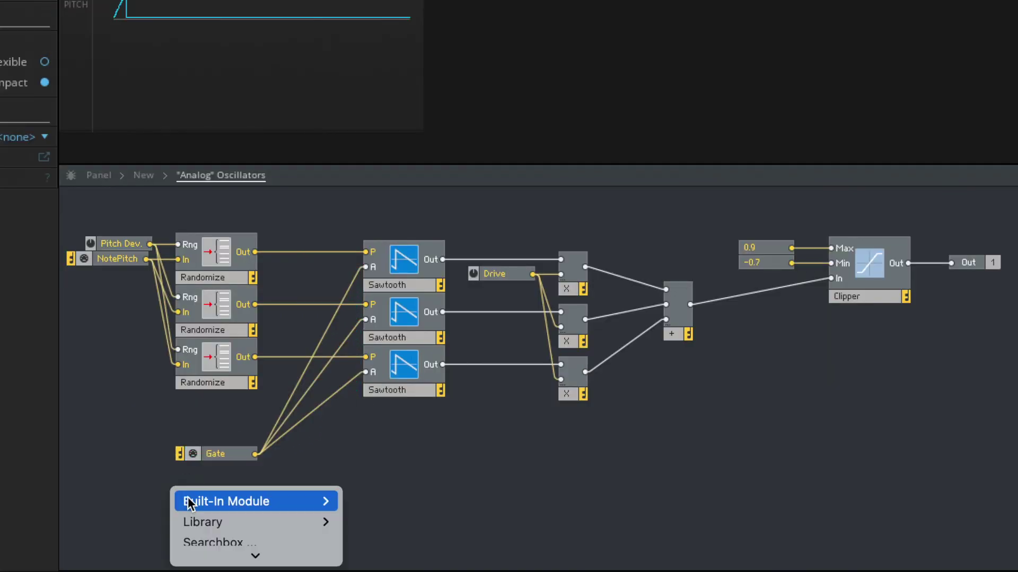
mouse_move(256, 554)
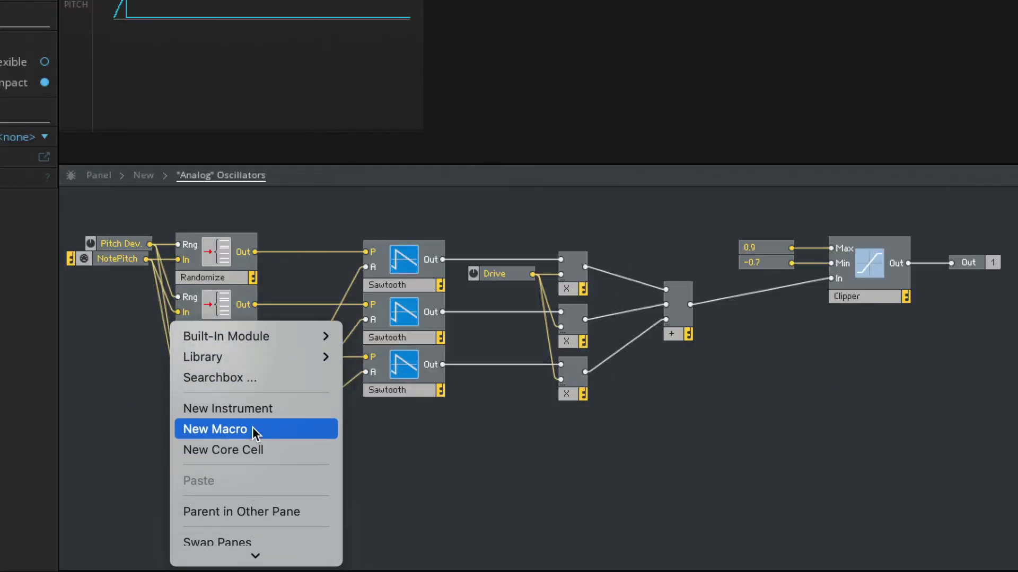
left_click(252, 430)
double_click(215, 539)
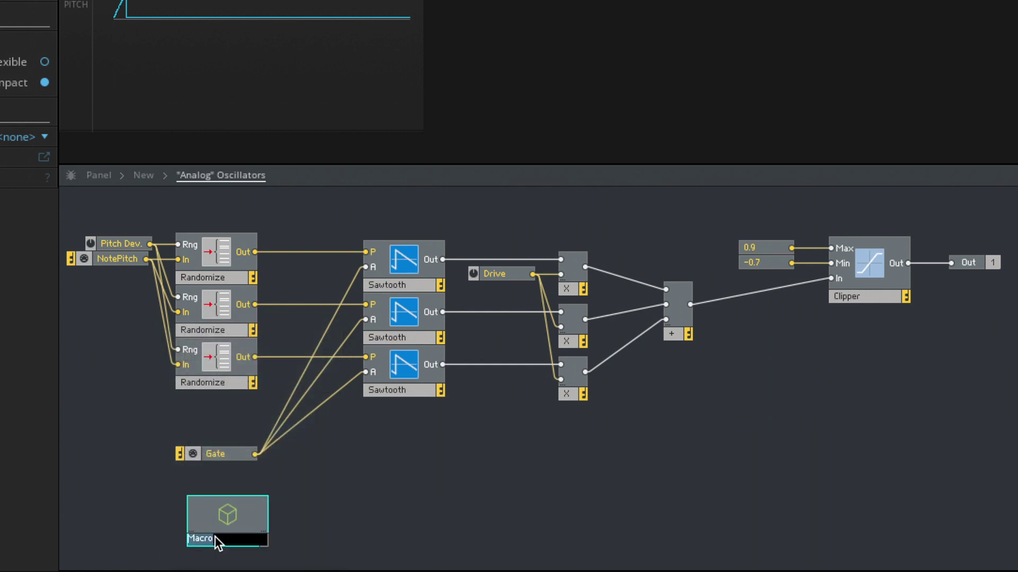
type("ADSR")
key("Return")
- Inside the ADSR macro, add an ADSR envelope module and wire a Gate module into its G input
double_click(238, 514)
right_click(237, 401)
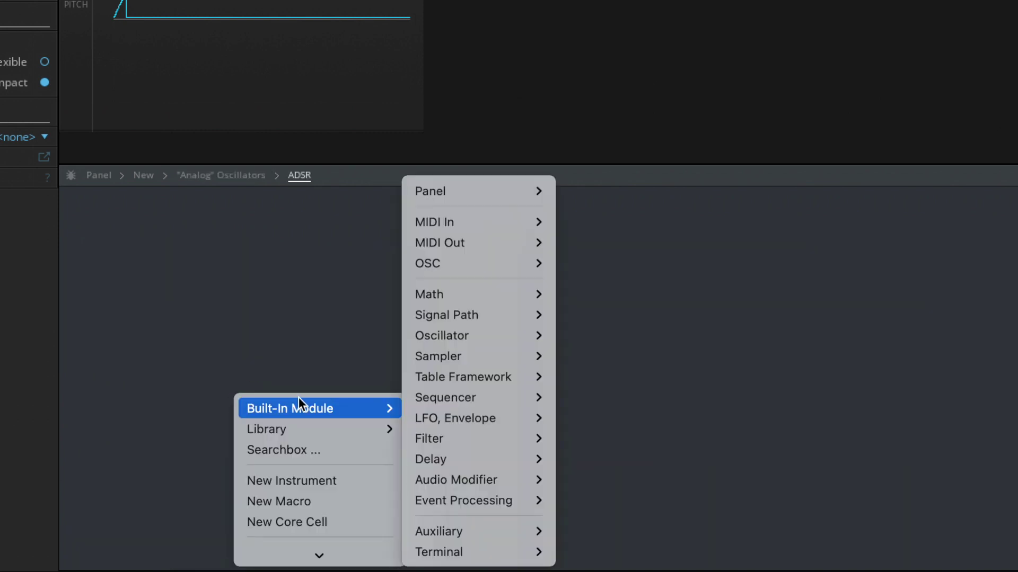
left_click(284, 448)
type("adsr")
key("Return")
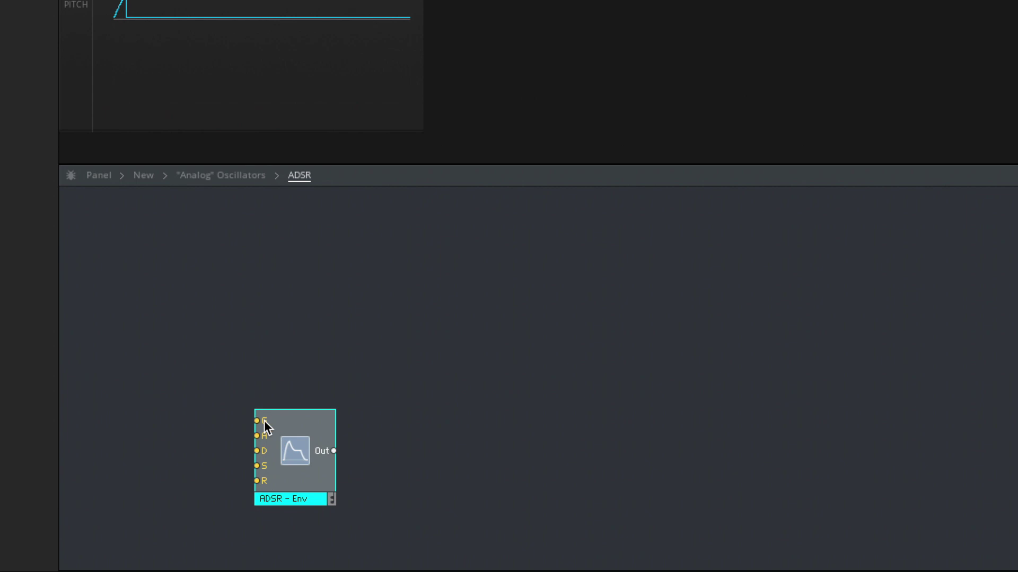
right_click(164, 382)
left_click_drag(248, 389, 257, 421)
left_click_drag(215, 392, 198, 419)
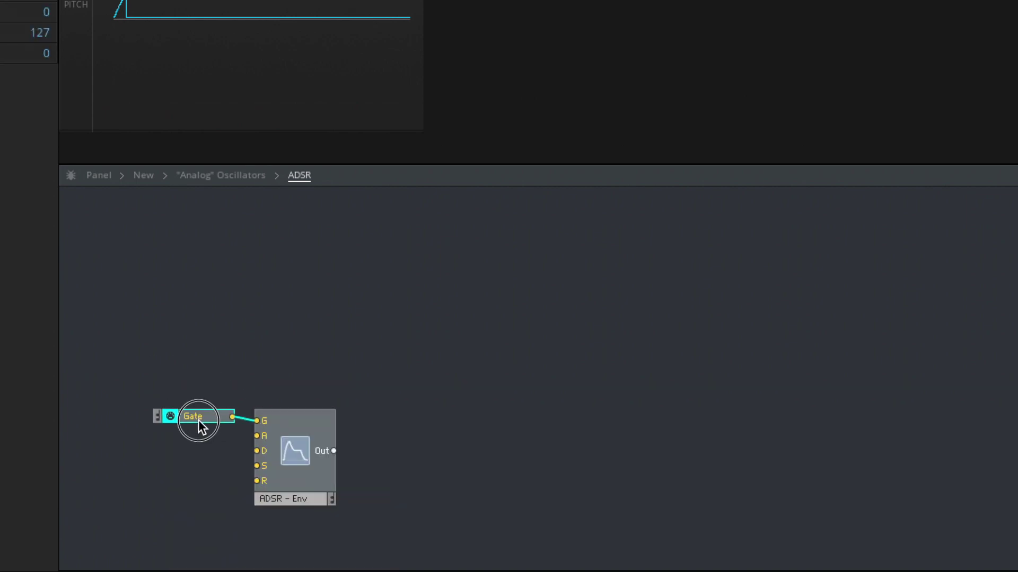
- Create Attack, Decay, Sustain and Release controls on the envelope's A, D, S and R inputs
right_click(256, 435)
left_click(281, 436)
right_click(257, 450)
left_click(276, 458)
right_click(257, 466)
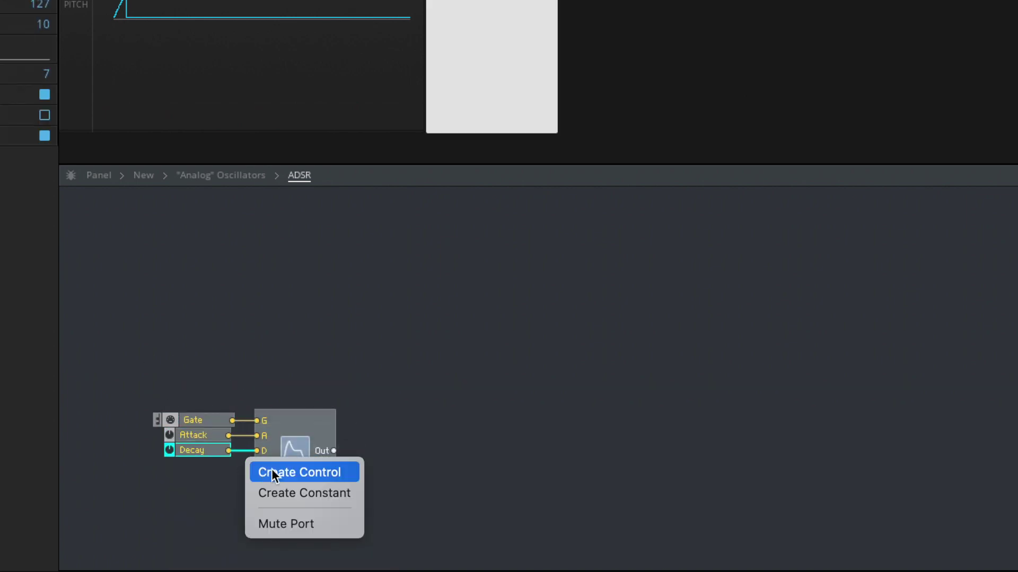
left_click(271, 472)
right_click(258, 481)
left_click(259, 487)
- Add an Out terminal wired to the envelope's output and return to the "Analog" Oscillators structure
double_click(434, 450)
type("out")
key("Return")
left_click_drag(331, 449, 406, 447)
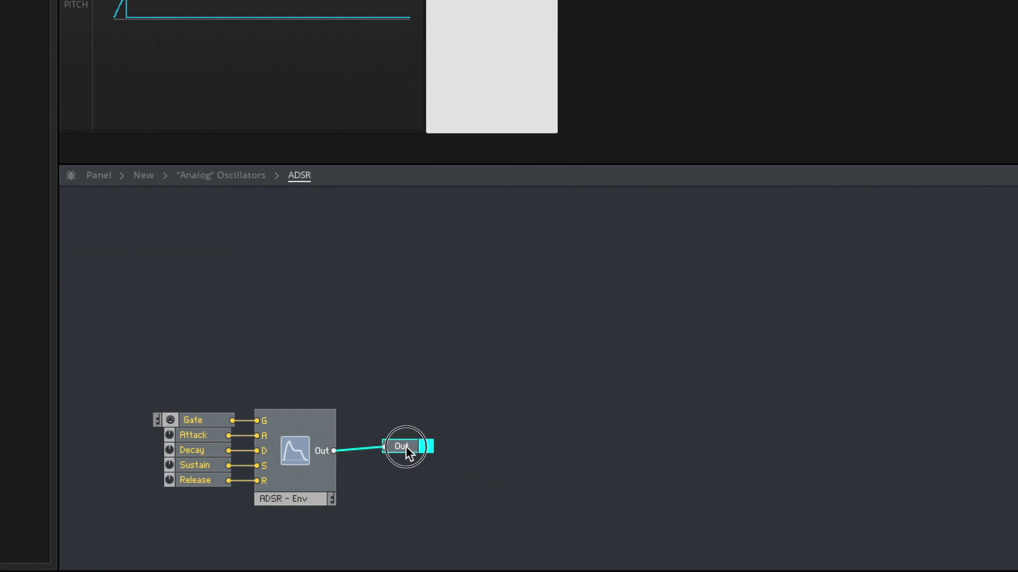
left_click(424, 485)
double_click(424, 485)
- Delete the Gate module and feed the ADSR macro's output into the A inputs of all three Sawtooth oscillators
left_click_drag(367, 377, 365, 372)
left_click(231, 450)
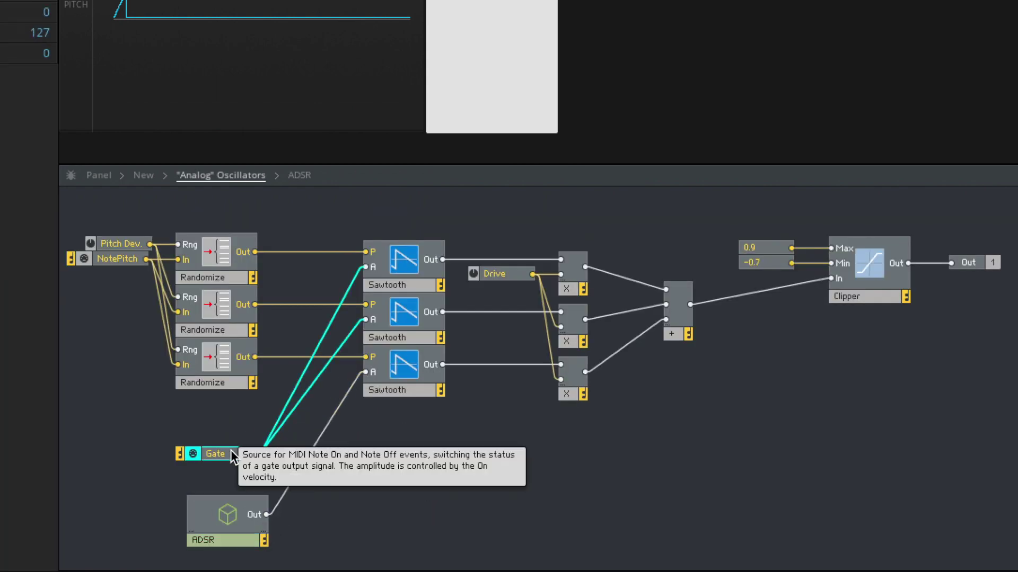
key("Delete")
left_click_drag(279, 487, 366, 267)
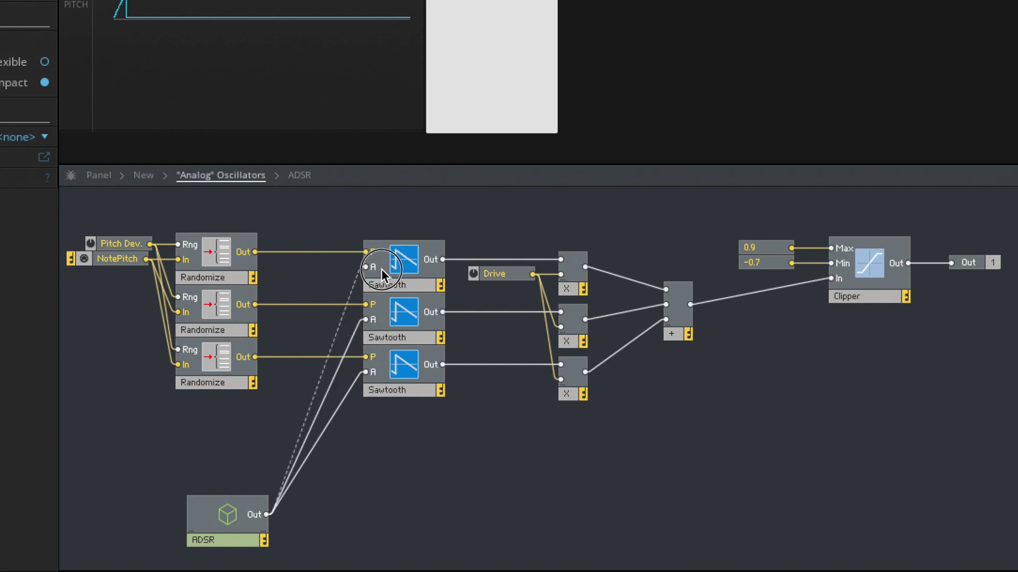
- Create another new macro named Vibrato below the Sawtooth oscillators
right_click(412, 476)
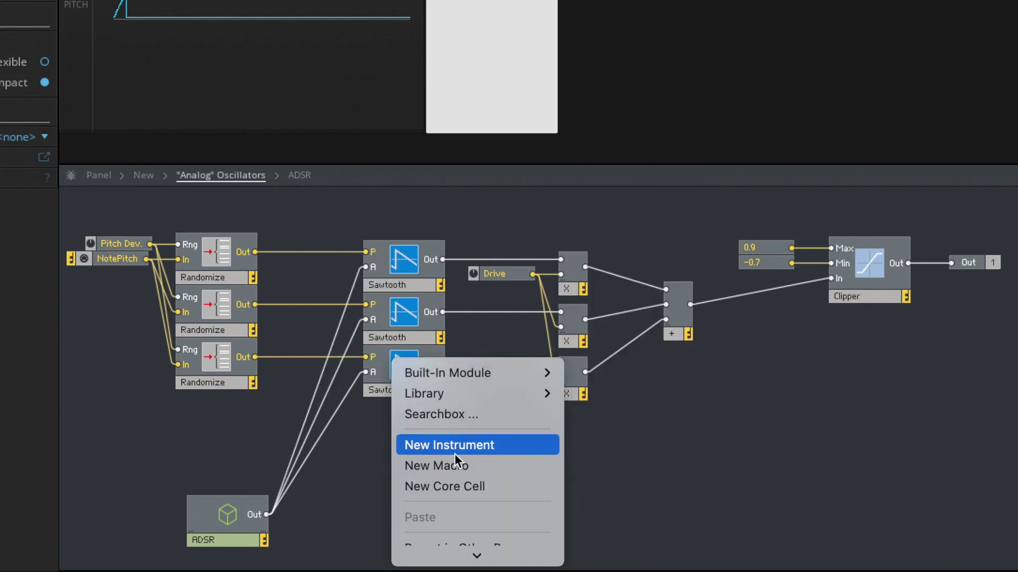
left_click(459, 460)
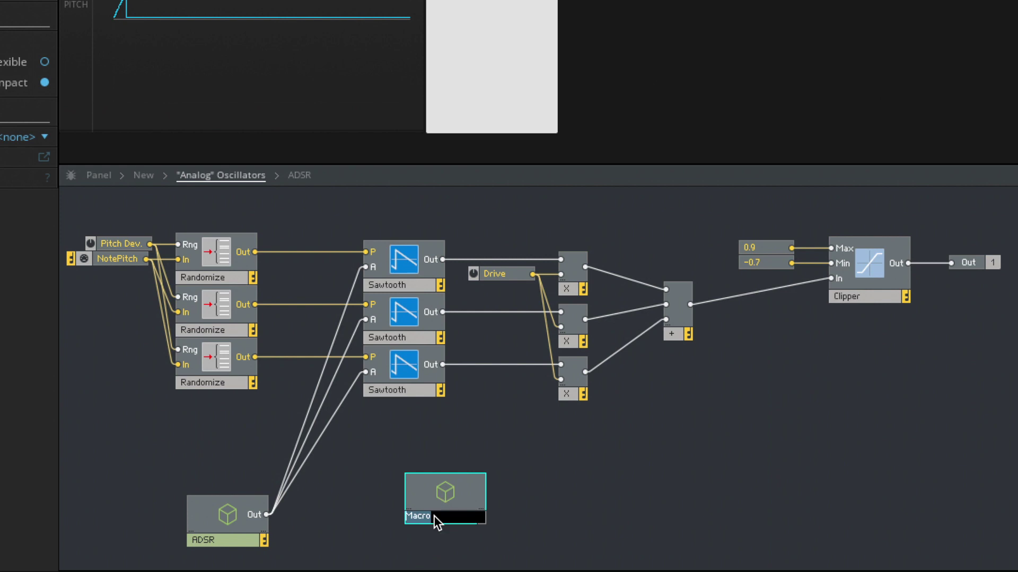
type("Vibrato")
key("Return")
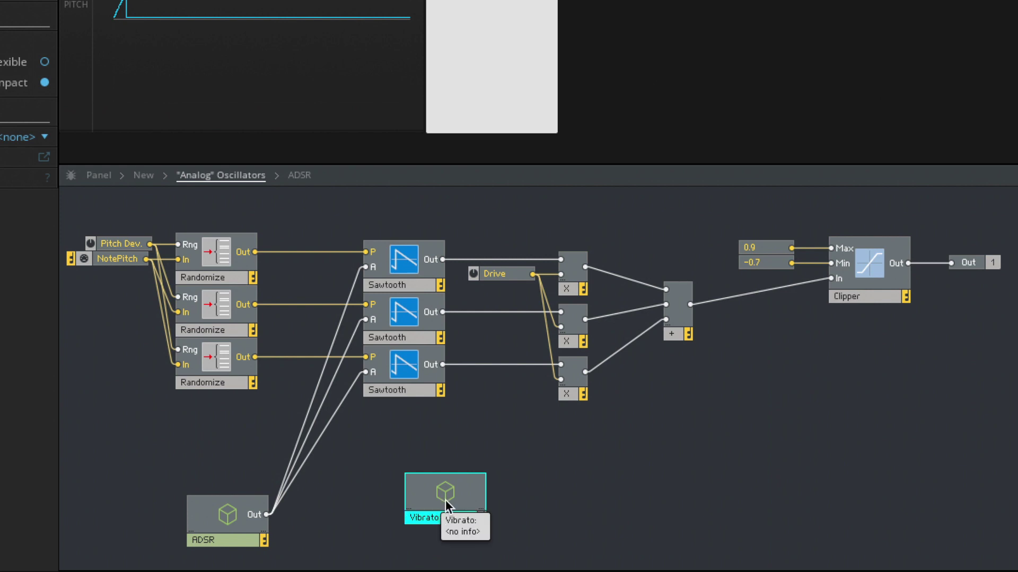
- Inside the Vibrato macro, add the built-in LFO module and create controls on its F and A inputs
double_click(445, 493)
double_click(377, 386)
type("lfo")
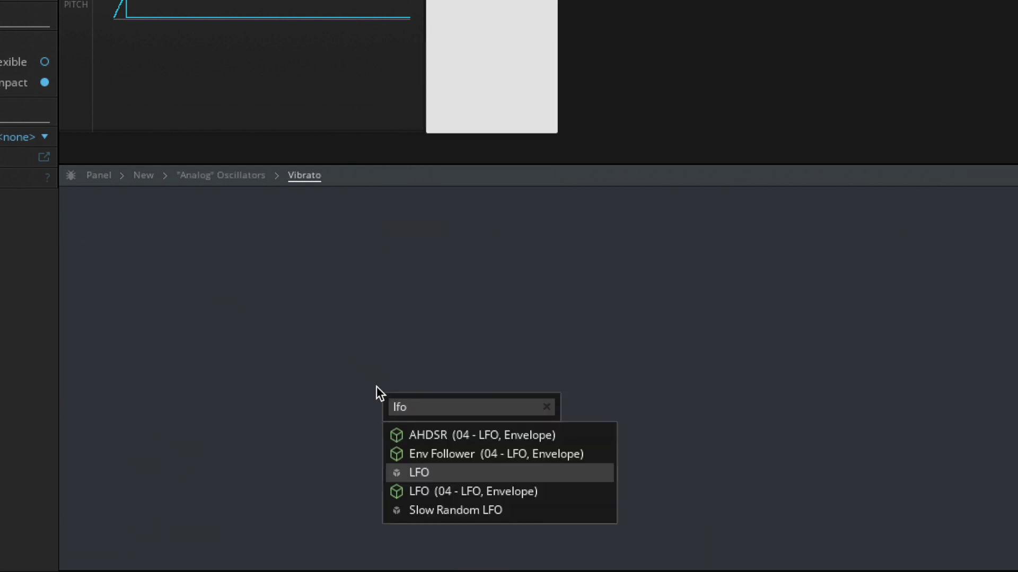
key("Return")
right_click(393, 398)
left_click(391, 404)
right_click(391, 417)
left_click(395, 420)
- Rename the LFO's frequency control to Rate and its amplitude control to Depth
double_click(333, 402)
type("Rate")
double_click(326, 413)
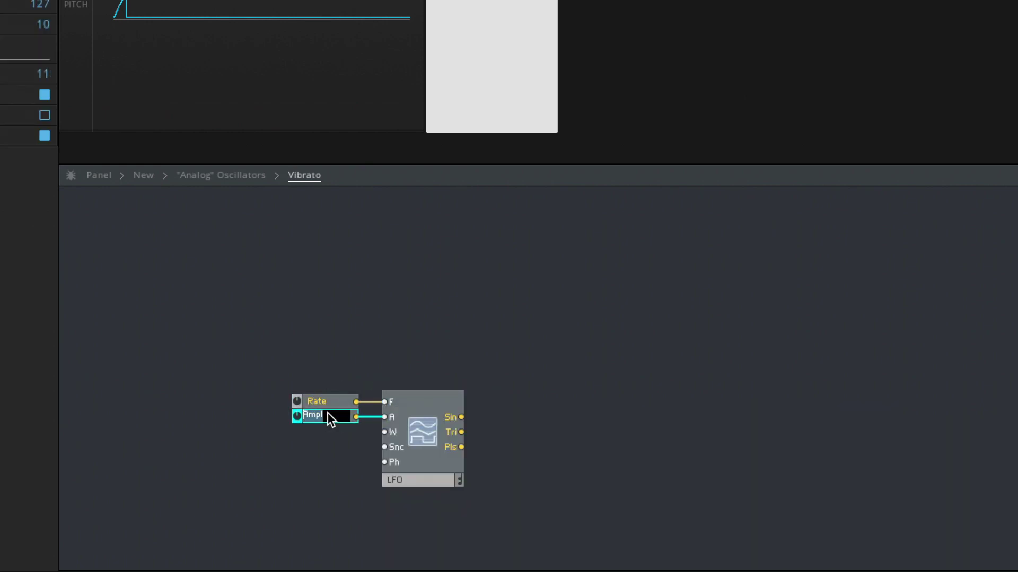
type("Bepth")
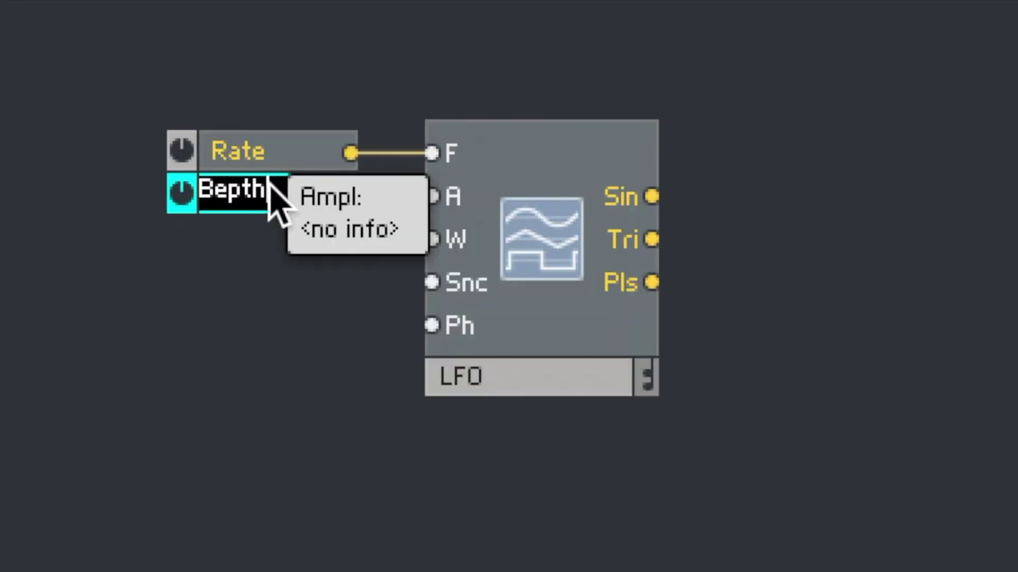
key("BackSpace")
key("BackSpace")
key("BackSpace")
key("BackSpace")
type("Depth")
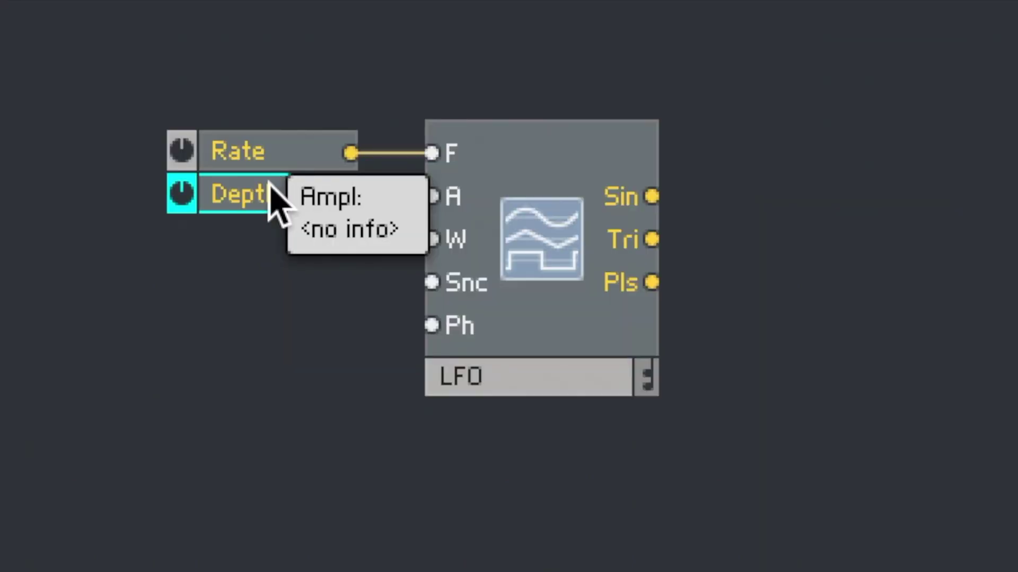
key("Return")
- Add an Out terminal wired to the LFO's Tri output and return to the "Analog" Oscillators structure
double_click(885, 183)
type("poi")
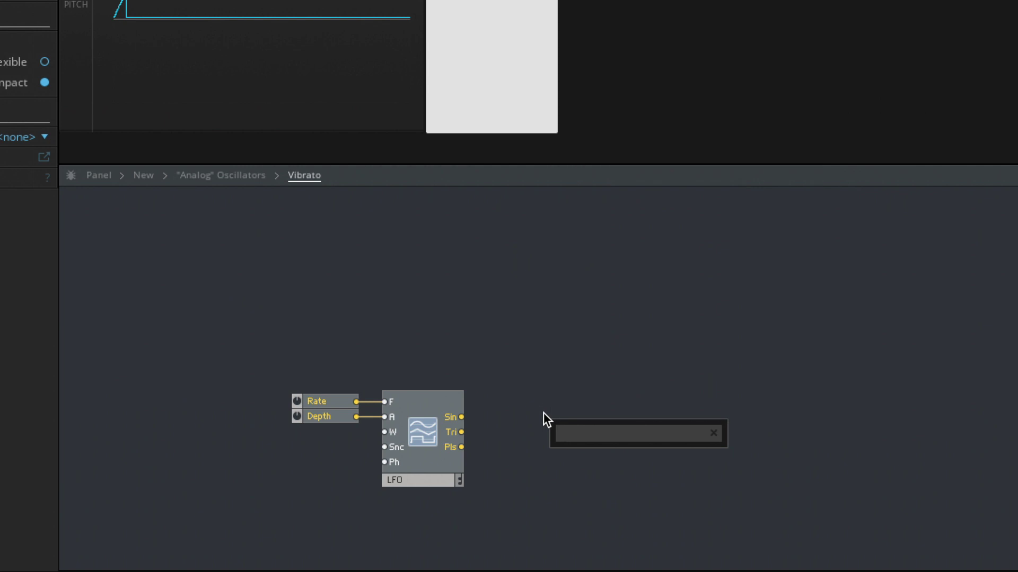
key("Return")
left_click_drag(461, 432, 552, 432)
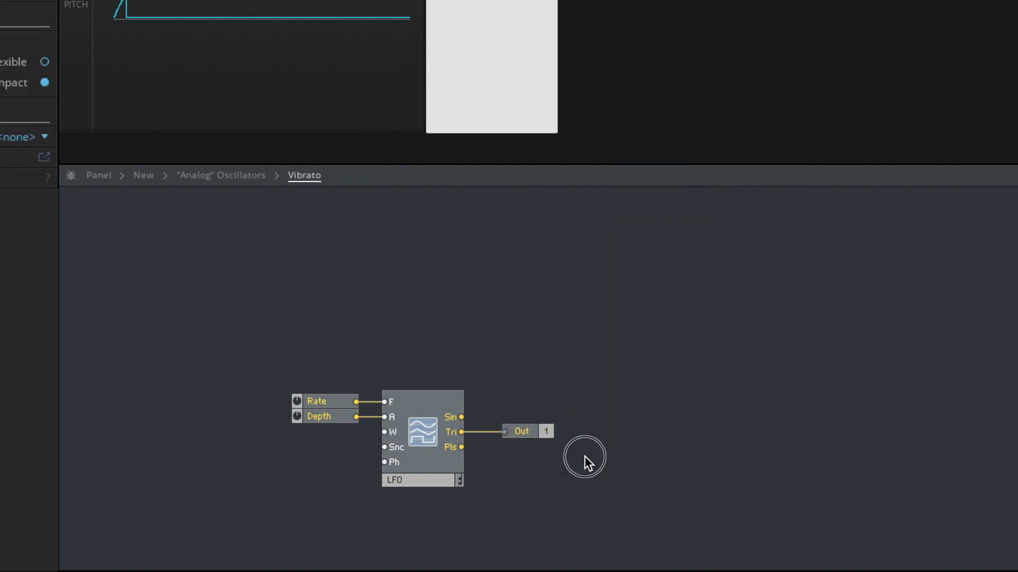
double_click(585, 457)
- Move the Vibrato macro below the Randomize modules and space NotePitch and Pitch Dev. apart beside them
left_click_drag(428, 486, 153, 424)
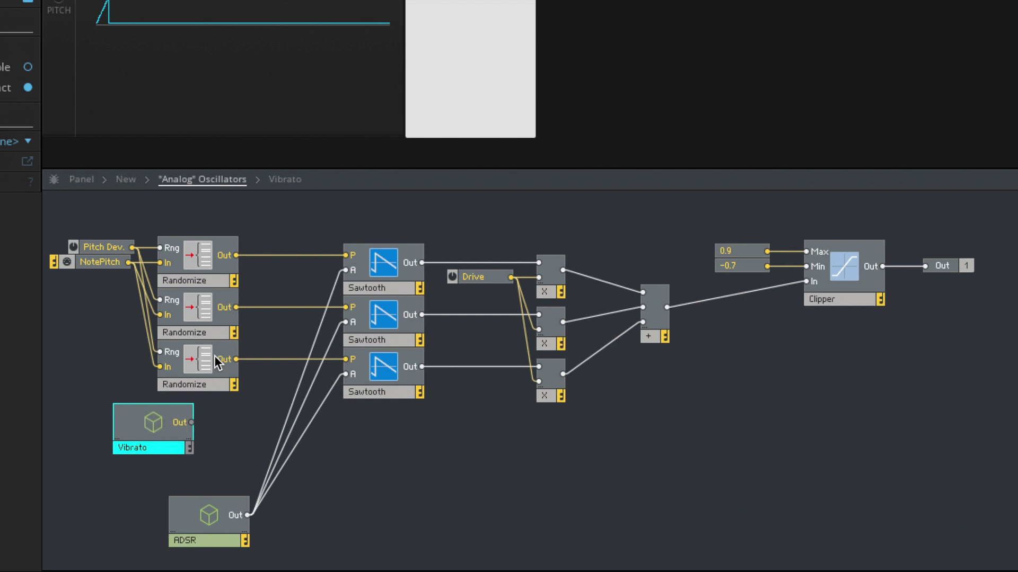
left_click_drag(128, 250, 97, 295)
left_click_drag(91, 227, 103, 230)
left_click_drag(152, 433, 144, 441)
- Insert an Add module between each Randomize and its Sawtooth pitch input, with the Vibrato output as second input
double_click(243, 417)
type("add")
key("Return")
left_click_drag(203, 456, 258, 239)
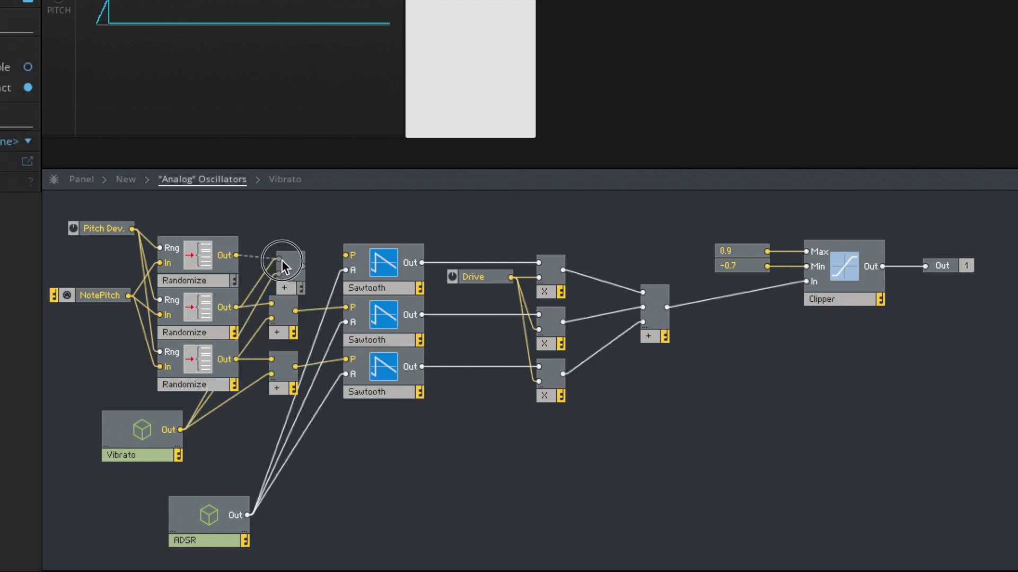
- Align the three Add modules in a column beside the Randomize modules and move the Vibrato macro closer to them
left_click(297, 279)
left_click_drag(292, 322, 295, 318)
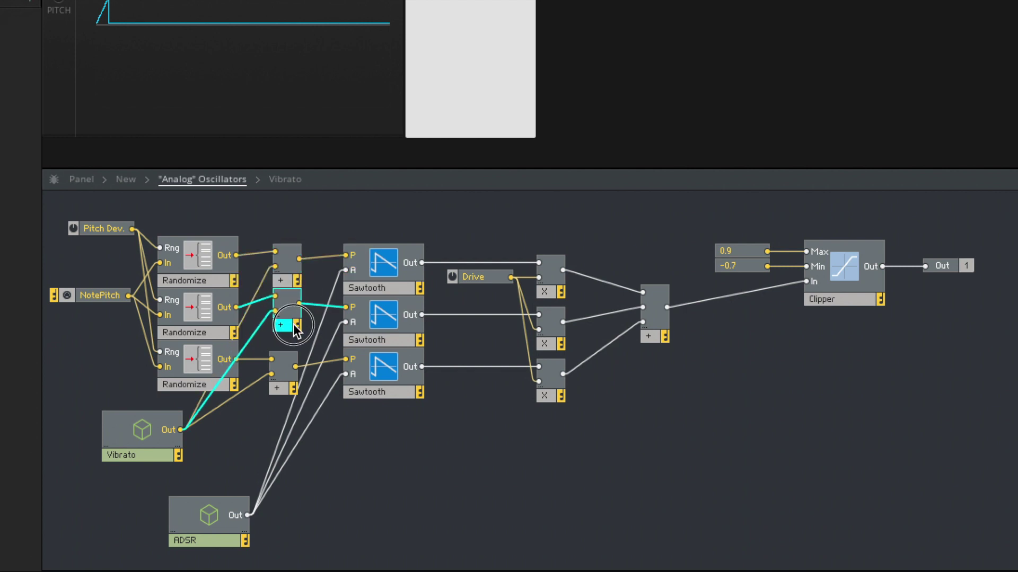
left_click_drag(288, 279, 290, 275)
left_click_drag(288, 364, 291, 356)
left_click_drag(141, 442, 170, 446)
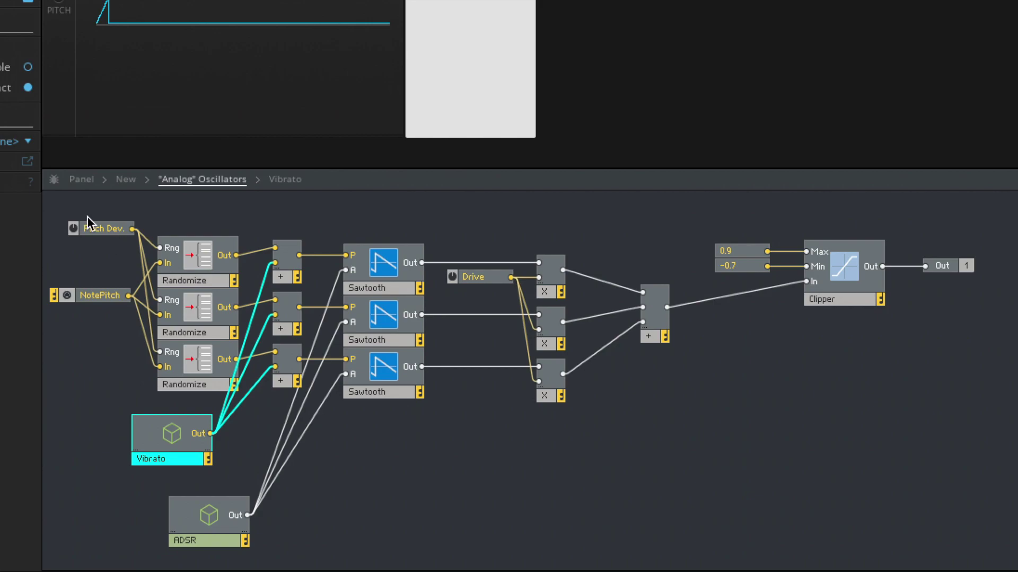
left_click(976, 404)
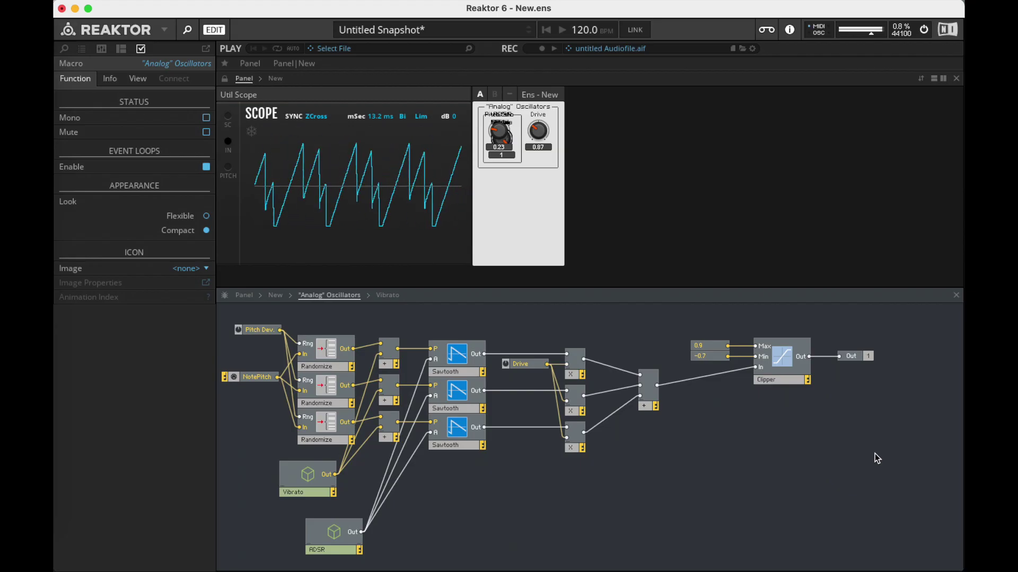
- Unlock the panel layout and pull the overlapping Pitch Dev. knob and Vibrato group apart into free space
left_click(225, 78)
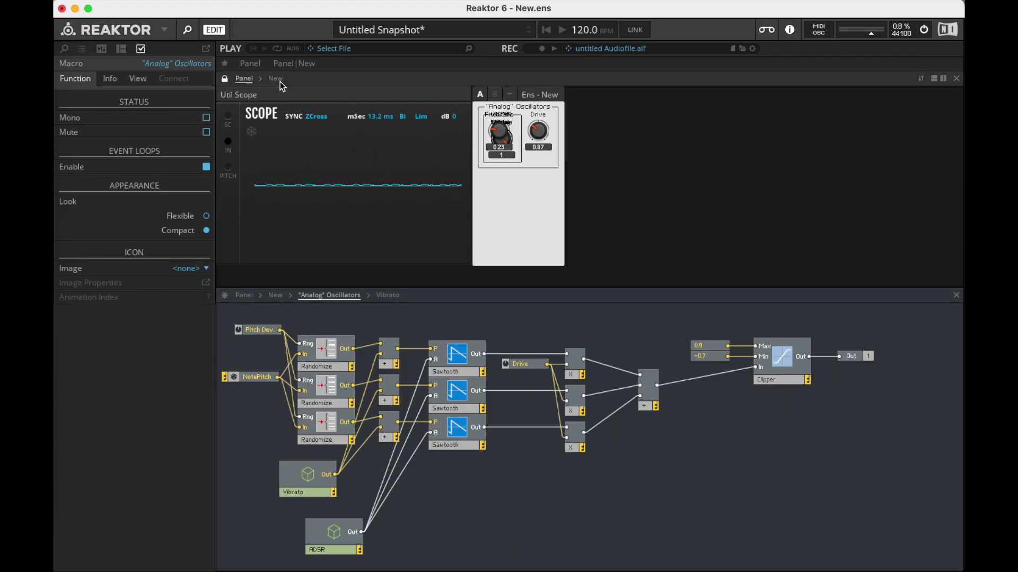
left_click_drag(498, 133, 507, 184)
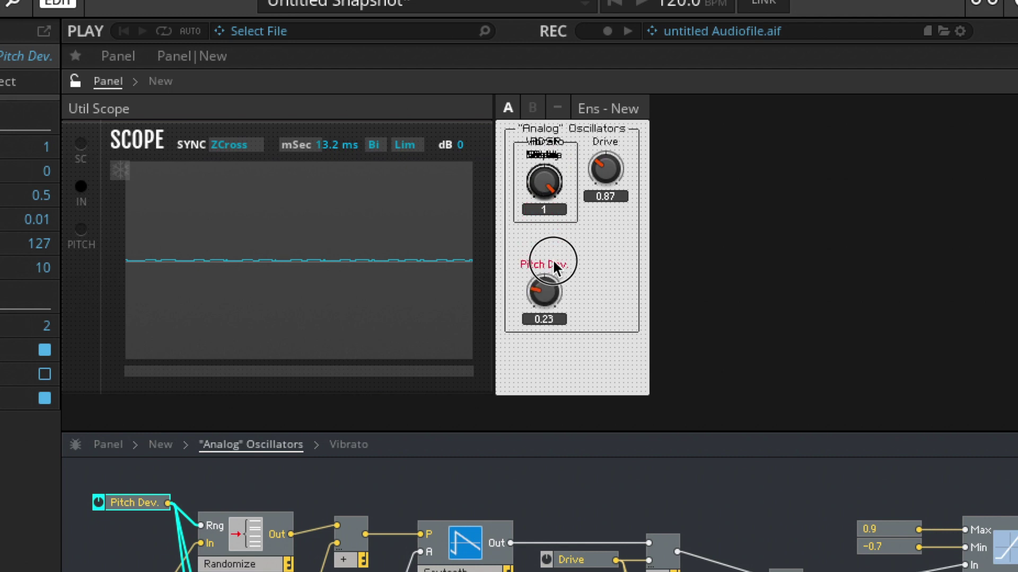
left_click(548, 143)
left_click_drag(548, 143, 775, 309)
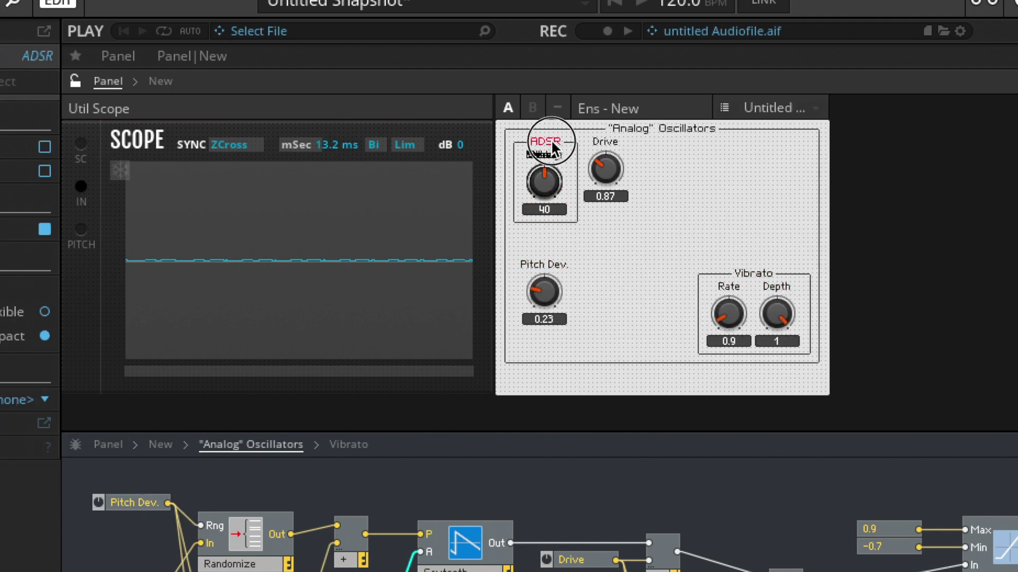
- Move the ADSR group above the Vibrato group and arrange its Attack, Decay, Sustain and Release knobs in a row
left_click_drag(551, 139, 717, 146)
left_click_drag(737, 187, 841, 189)
left_click_drag(723, 189, 824, 192)
left_click_drag(724, 187, 762, 190)
left_click(720, 192)
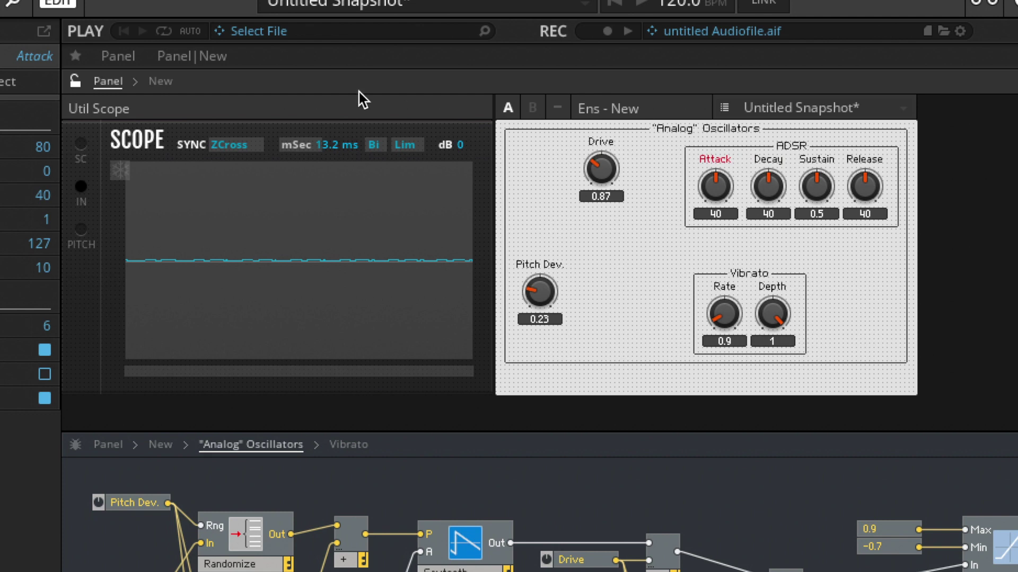
- Place the Pitch Dev. knob beside the Drive knob and lock the panel layout
left_click_drag(535, 265, 552, 145)
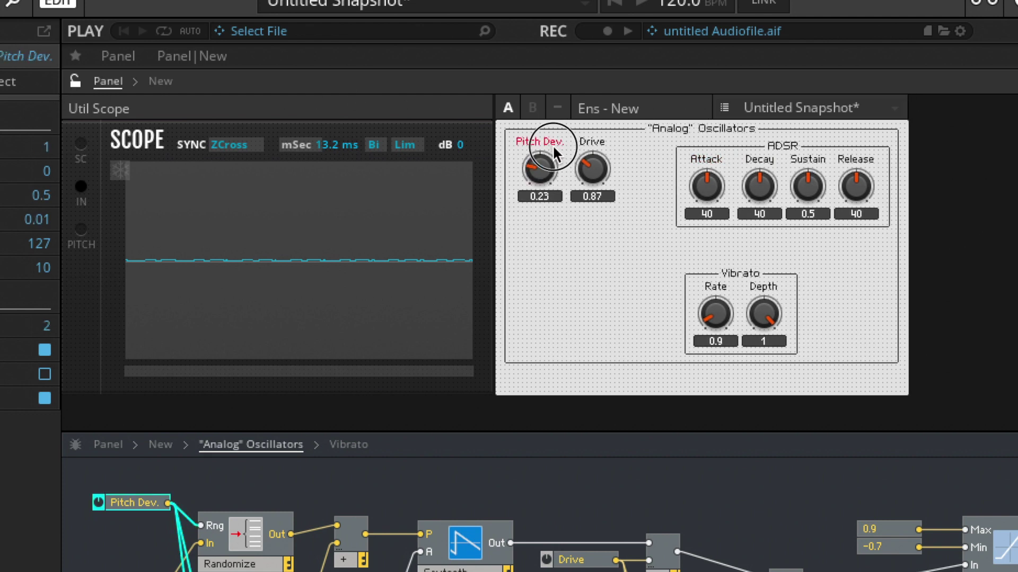
left_click(76, 81)
- Set Vibrato Rate to 4.1 and Depth to 0.25, Attack to 24, Decay to 34, Drive to 1.36 and Release to 54
left_click_drag(767, 314, 717, 288)
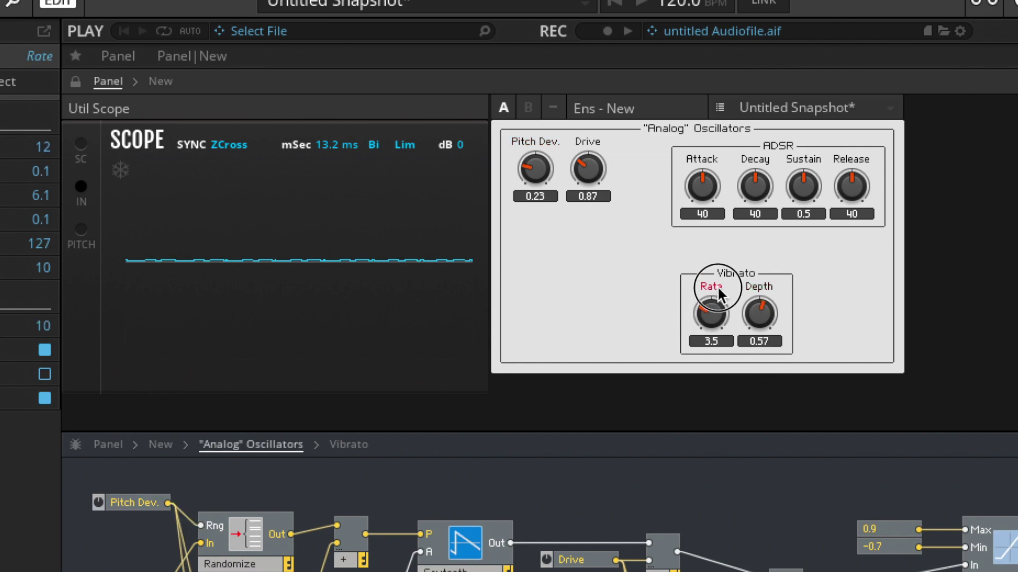
left_click_drag(769, 311, 768, 353)
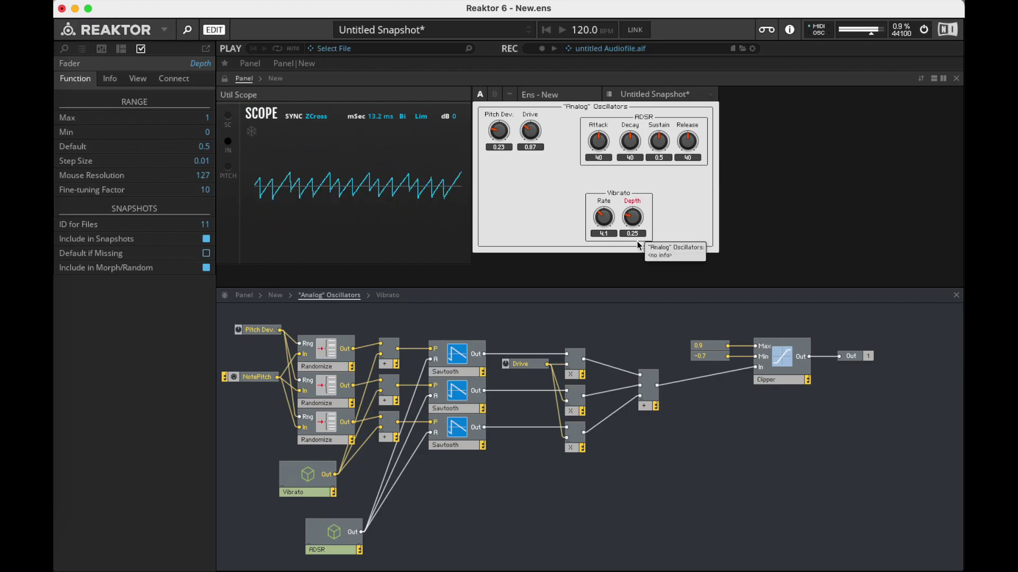
left_click_drag(598, 141, 632, 149)
left_click(659, 139)
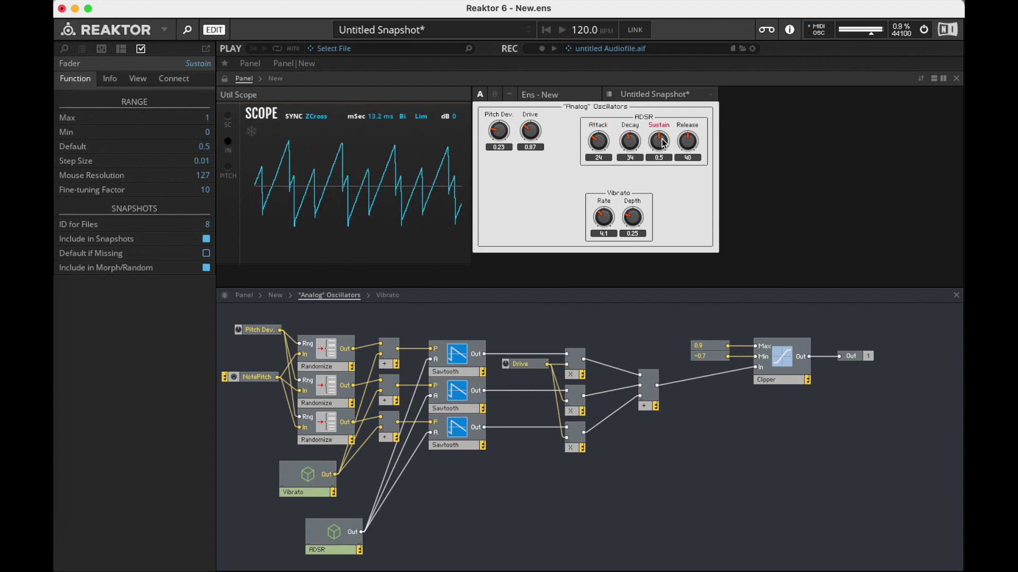
left_click_drag(531, 134, 536, 110)
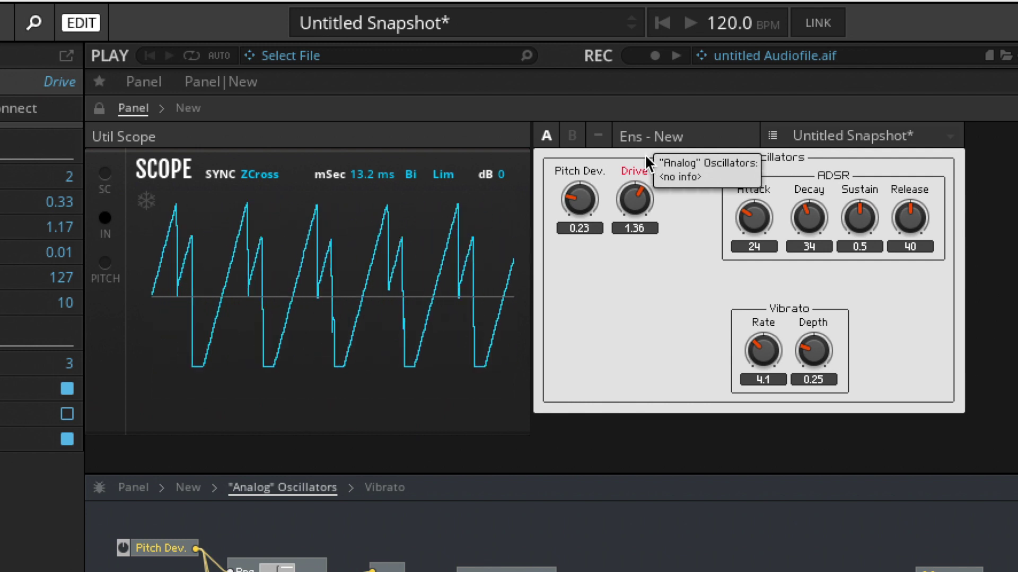
left_click_drag(917, 223, 924, 199)
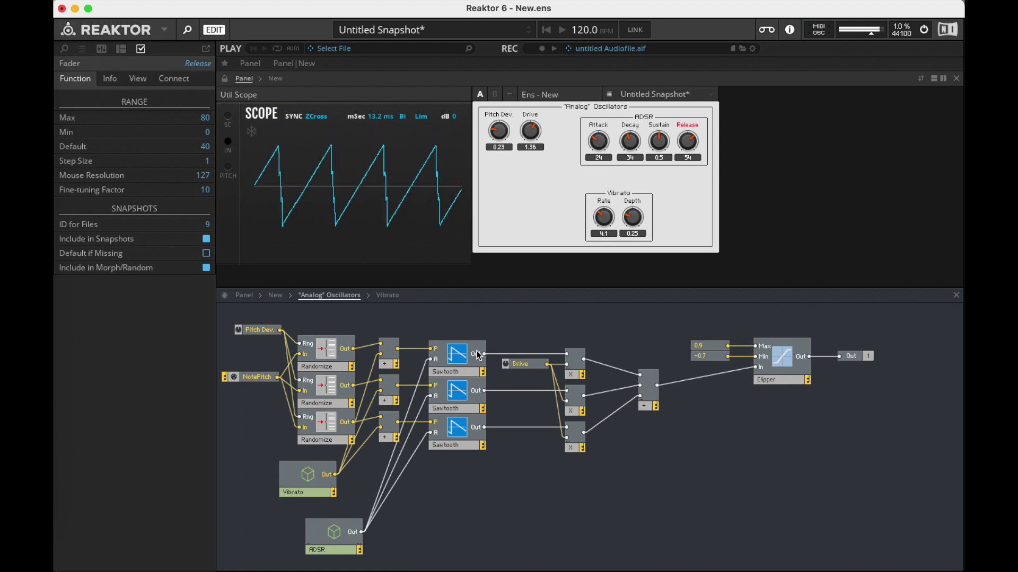
left_click_drag(483, 355, 842, 358)
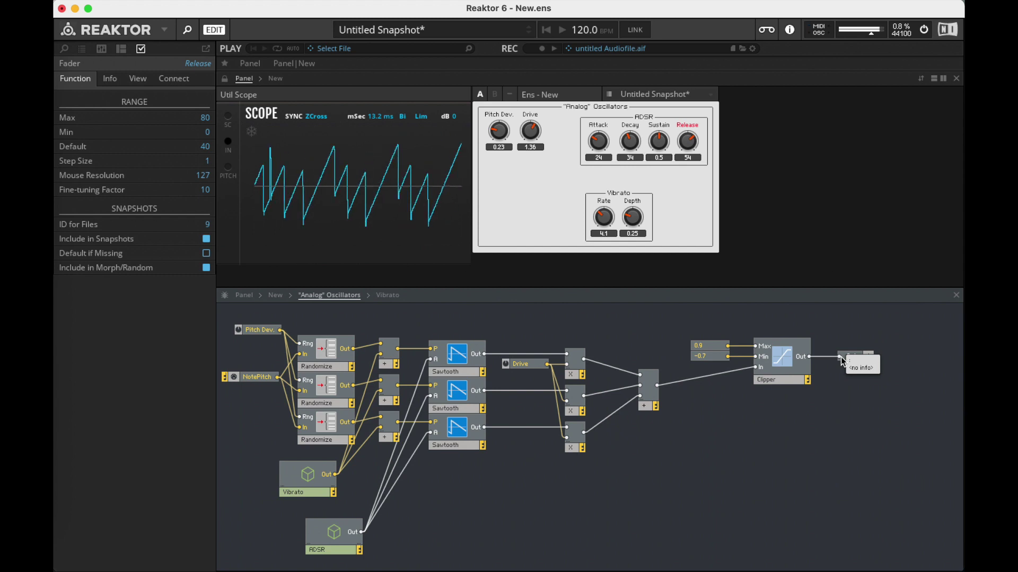
- Set Drive to 2, Pitch Dev. to 0.14, Vibrato Depth to 0.08 and Vibrato Rate to 5.8
left_click_drag(530, 131, 544, 91)
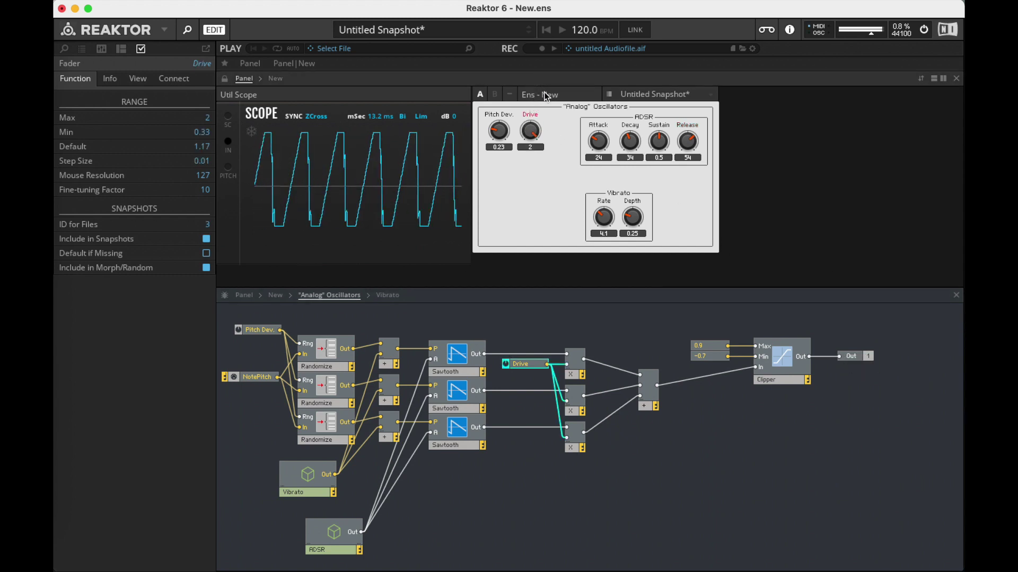
left_click_drag(530, 149, 497, 159)
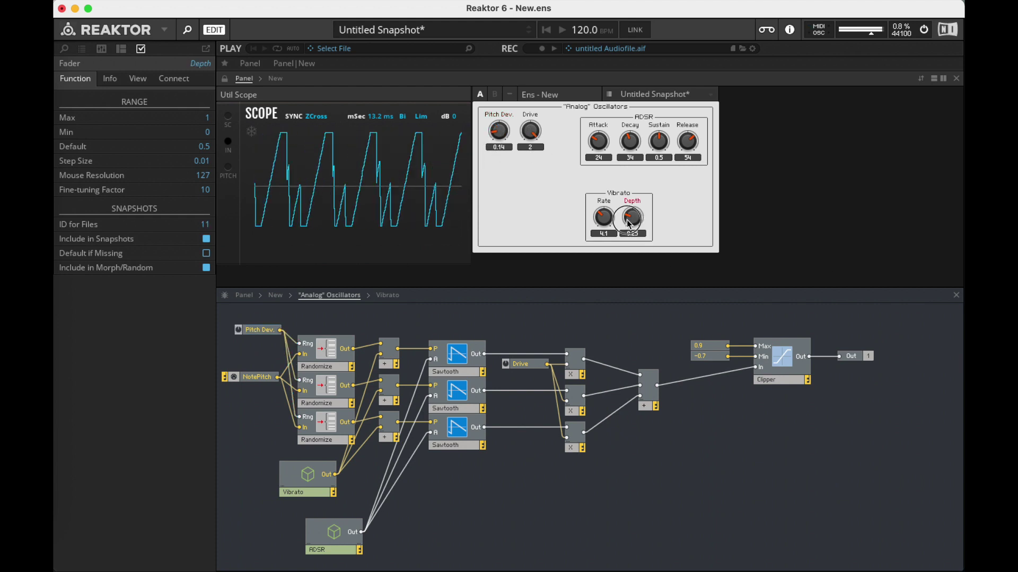
left_click_drag(636, 228, 604, 205)
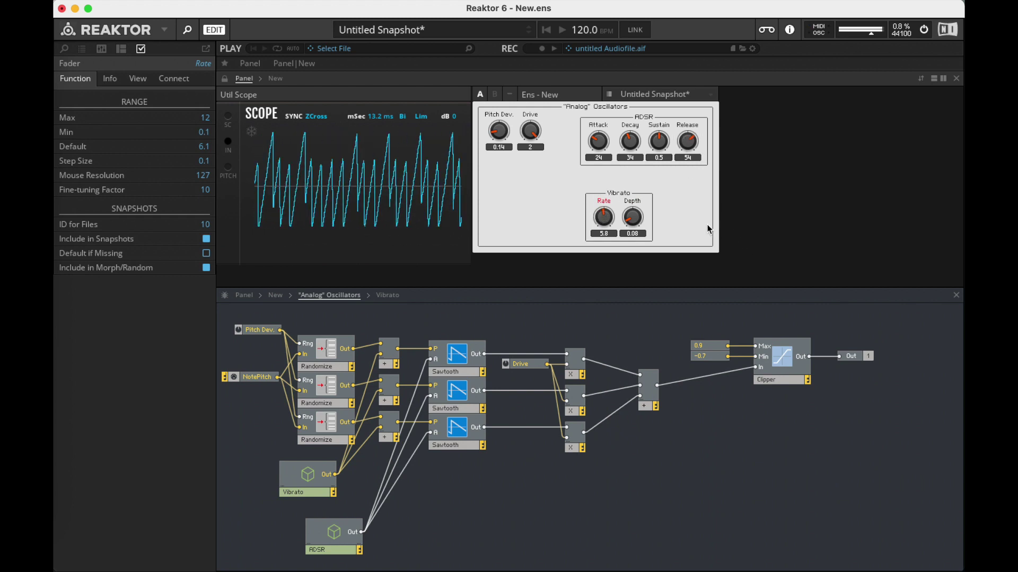
- Return to the ensemble level of the structure and add a Ladder Filter module outside the oscillator macro
double_click(783, 420)
left_click(599, 367)
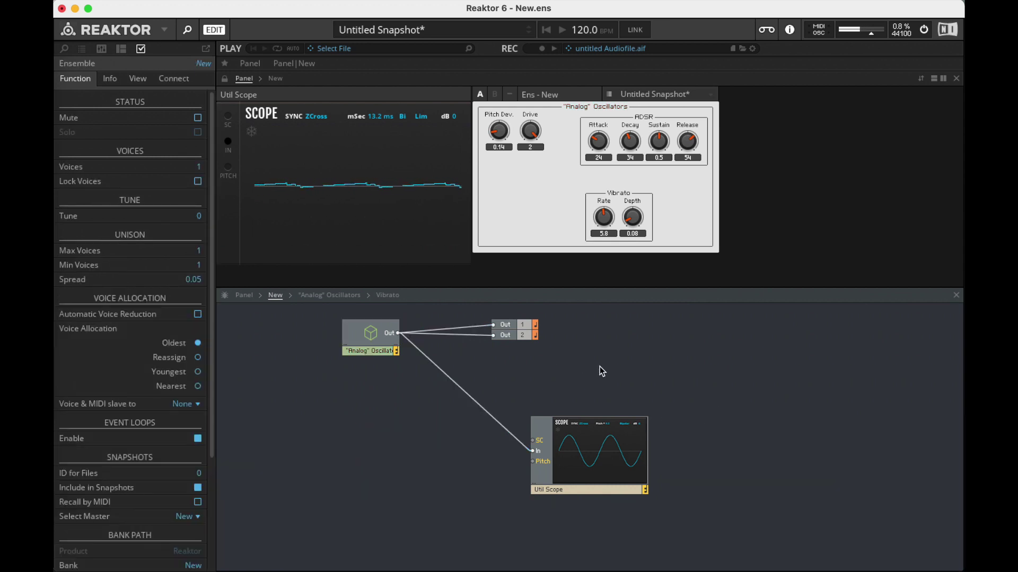
double_click(599, 365)
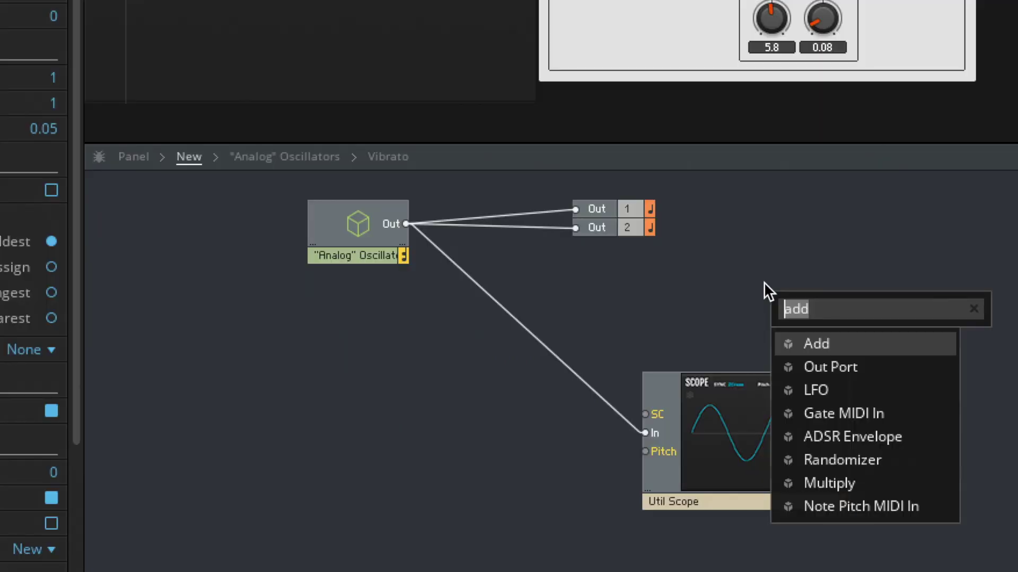
type("ladd")
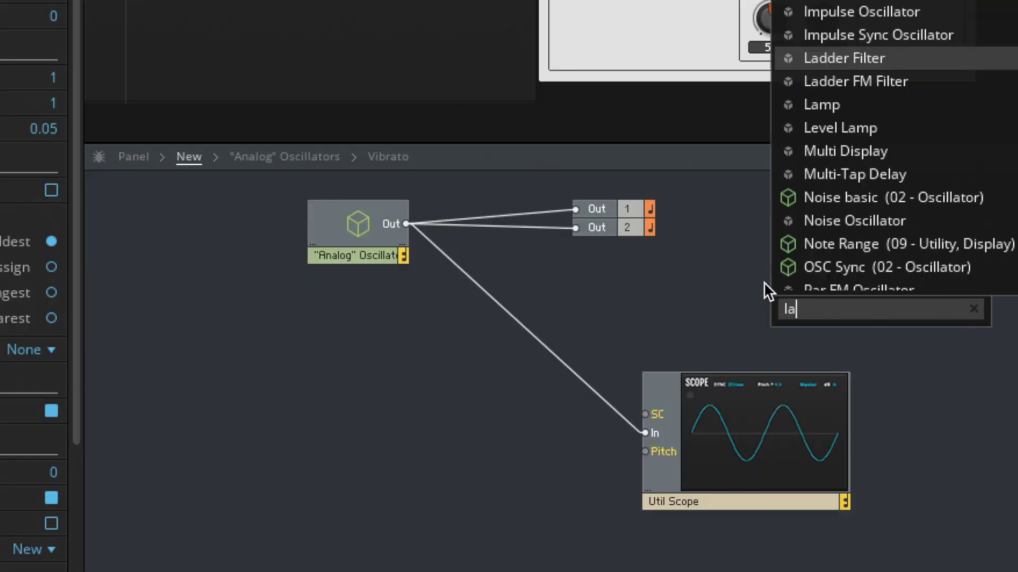
key("Return")
- Route the "Analog" Oscillators macro into the Ladder Filter's In port and its LP4 output to both ensemble outputs and the scope's In
left_click_drag(398, 224, 476, 346)
left_click_drag(366, 229, 212, 234)
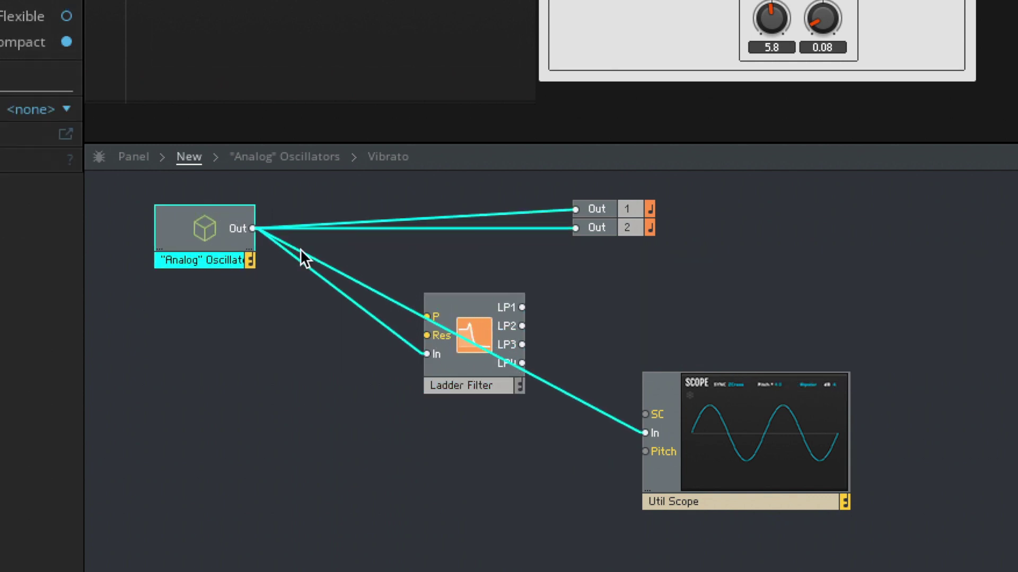
left_click(538, 341)
left_click_drag(520, 361, 585, 236)
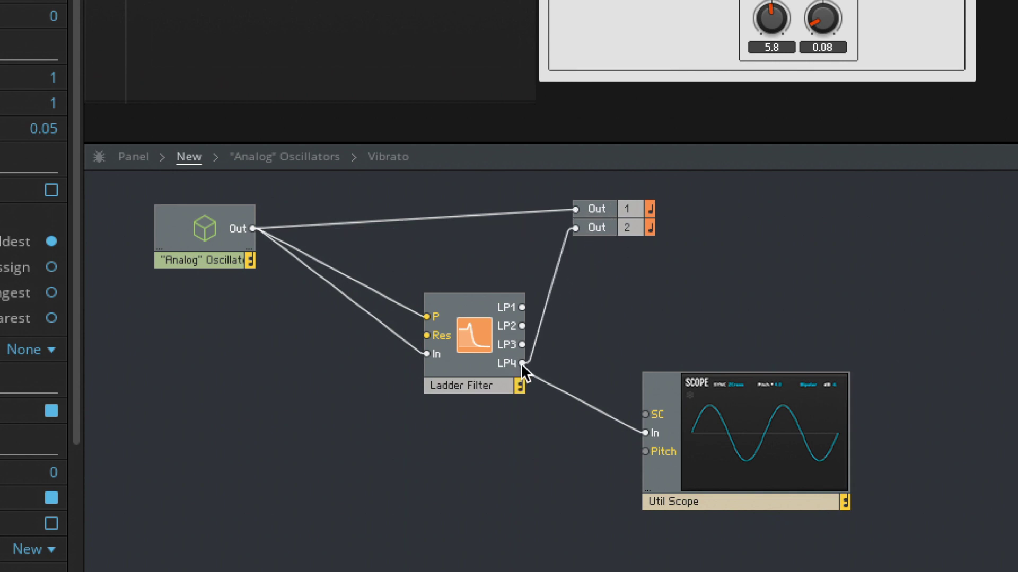
left_click_drag(517, 364, 575, 209)
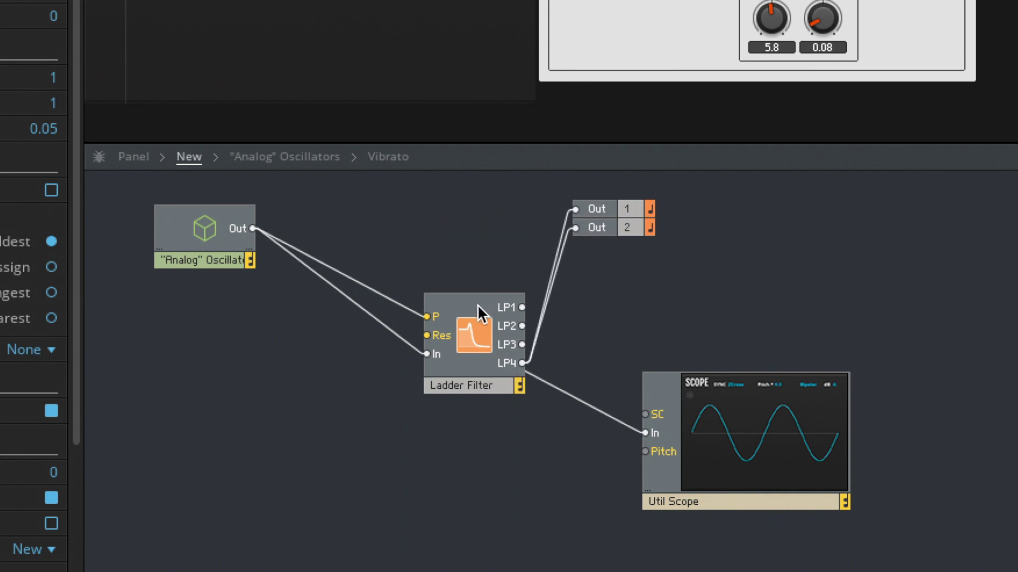
left_click_drag(477, 306, 459, 190)
left_click_drag(502, 245, 667, 432)
left_click(518, 445)
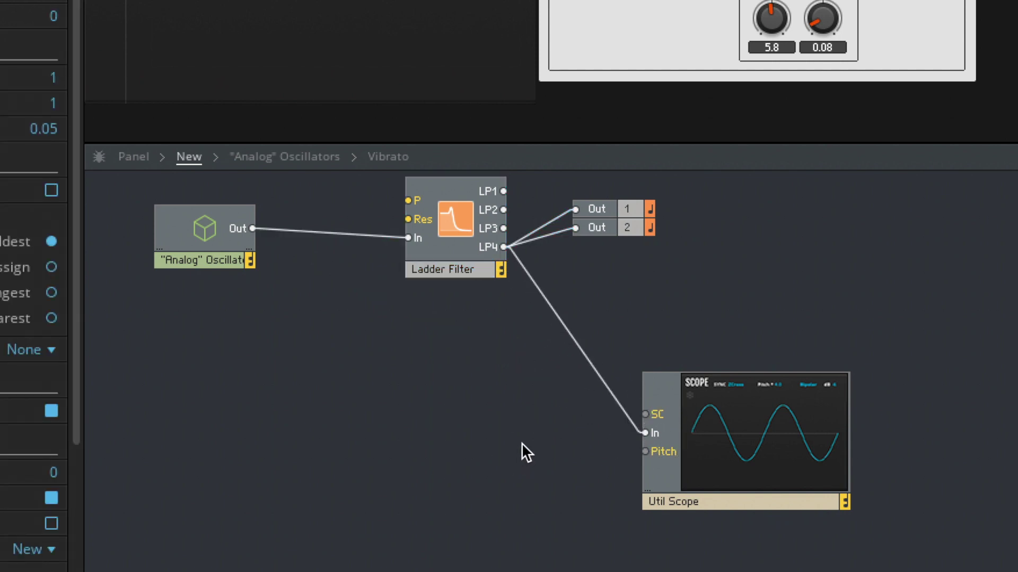
- Create controls for the Ladder Filter's P and Res inputs
right_click(411, 200)
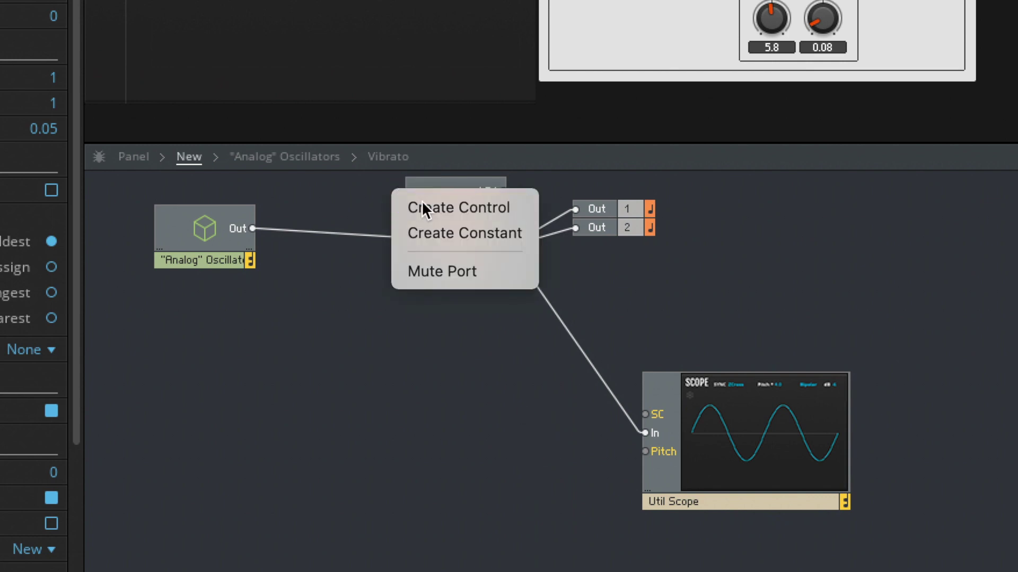
left_click(422, 202)
right_click(421, 220)
left_click(431, 222)
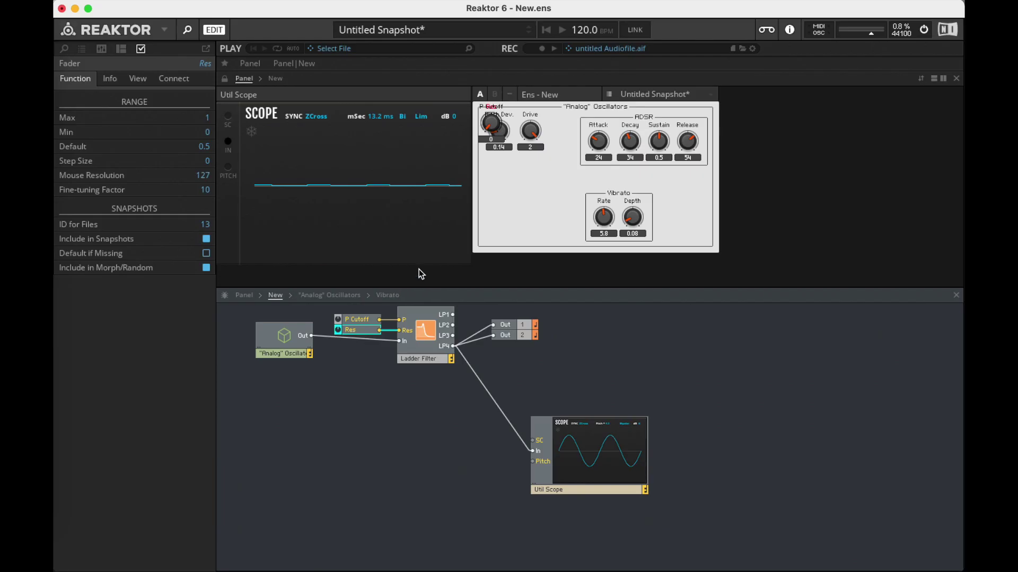
- Place the P Cutoff and Res knobs beside the Vibrato group, then set P Cutoff to 101 and Res to 0.6929
left_click(223, 78)
left_click_drag(493, 125, 541, 215)
left_click_drag(493, 122, 511, 214)
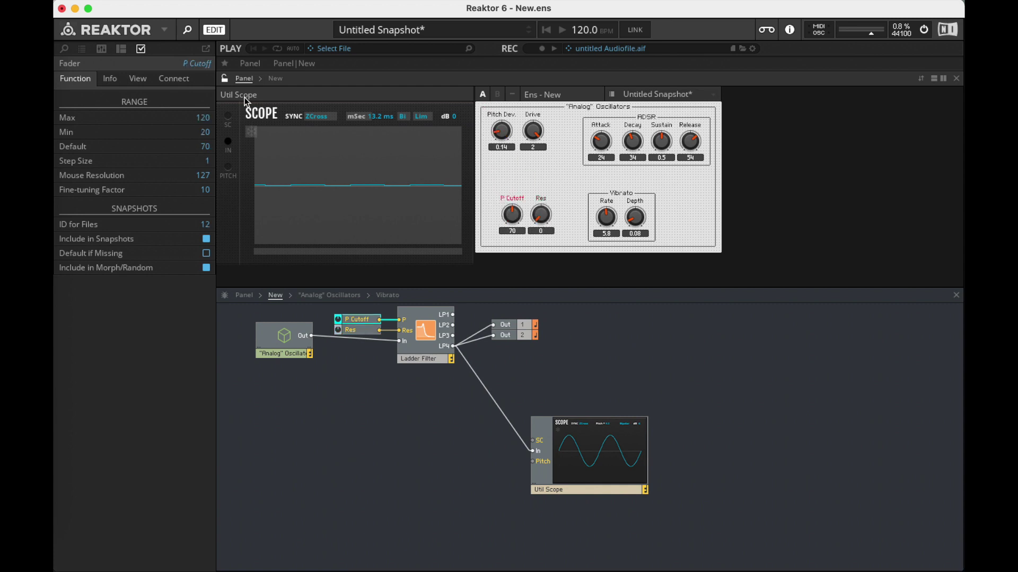
left_click(224, 79)
left_click_drag(535, 212, 536, 189)
left_click_drag(506, 228, 526, 207)
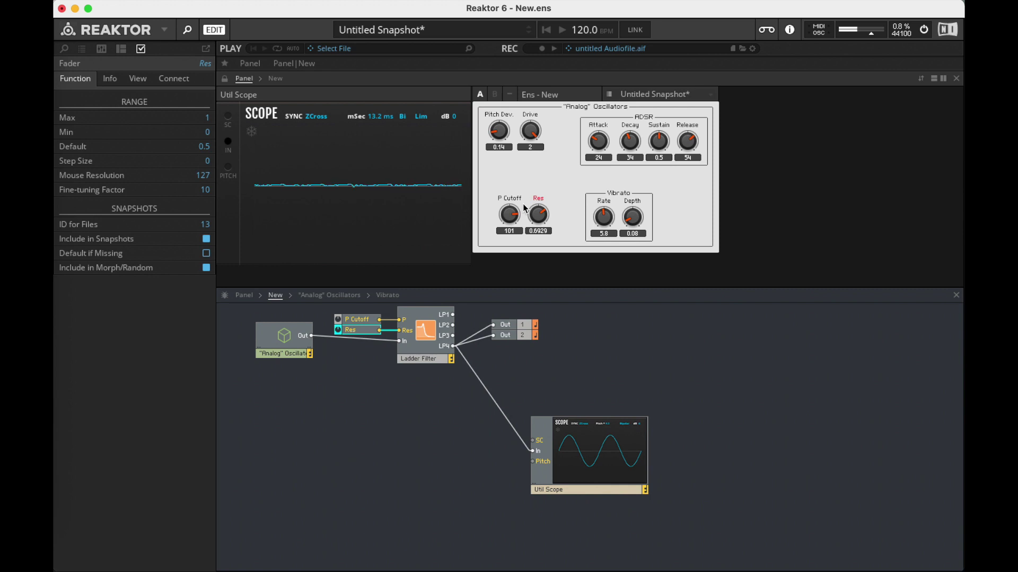
- Undo the Ladder Filter insertion together with its wiring and controls
left_click_drag(284, 340, 281, 344)
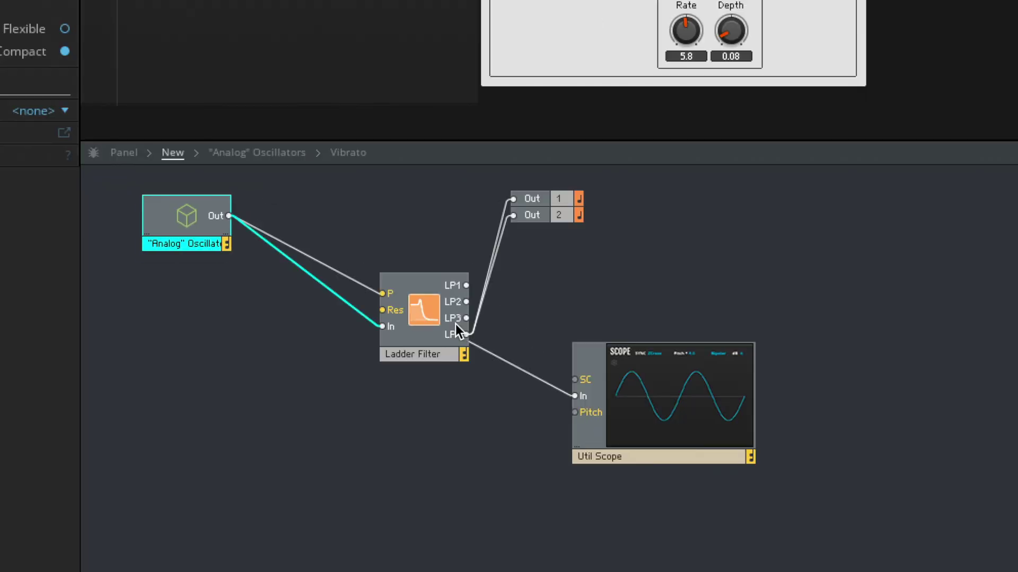
key("ctrl+z")
key("ctrl+z")
key("ctrl+z")
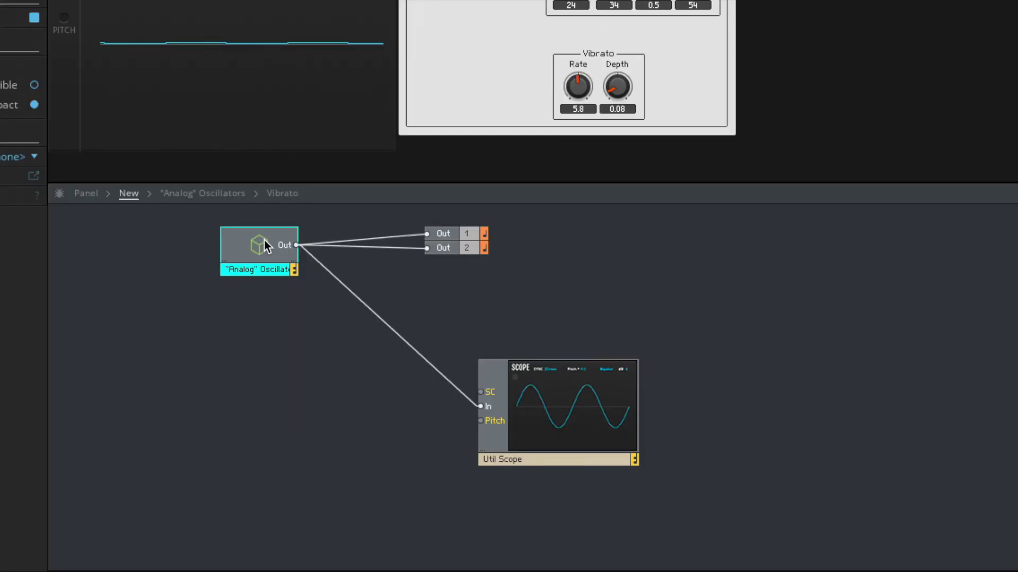
- Open the "Analog" Oscillators macro and delete its three Sawtooth oscillators
double_click(264, 241)
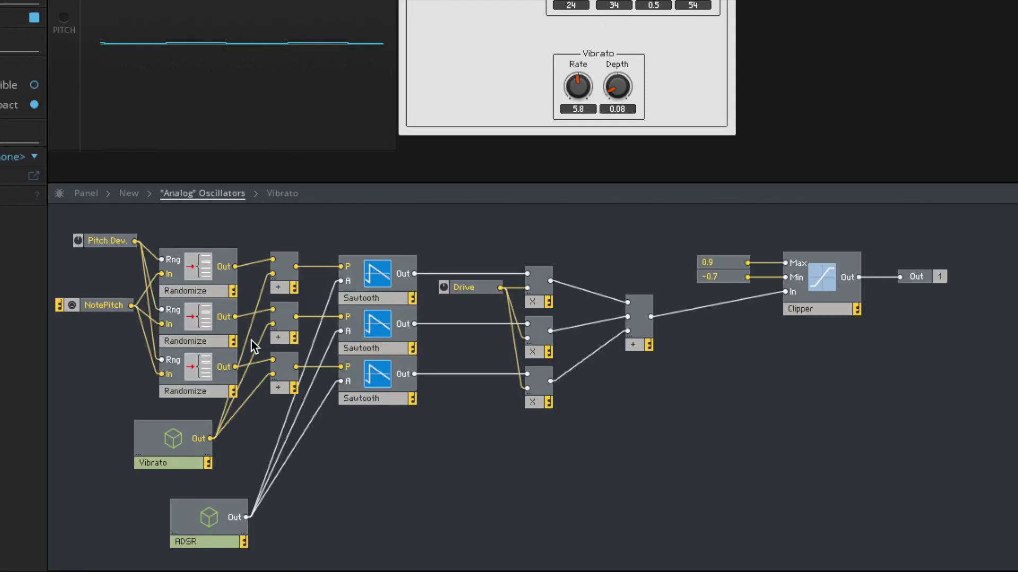
left_click_drag(393, 453, 364, 269)
key("Delete")
- Add a Triangle Oscillator in the first sawtooth's place and connect the first adder's output to its P input
double_click(783, 431)
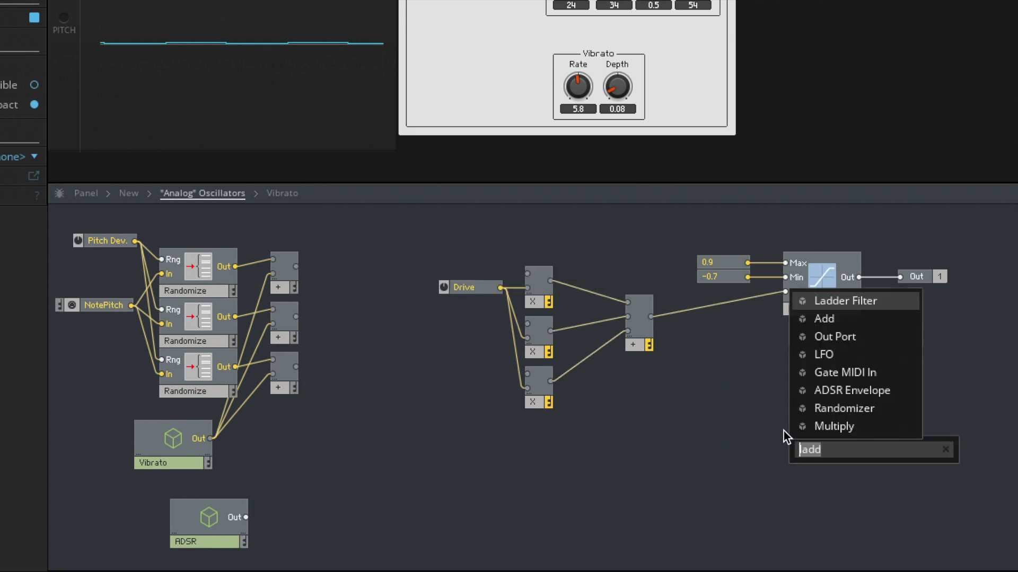
type("tri")
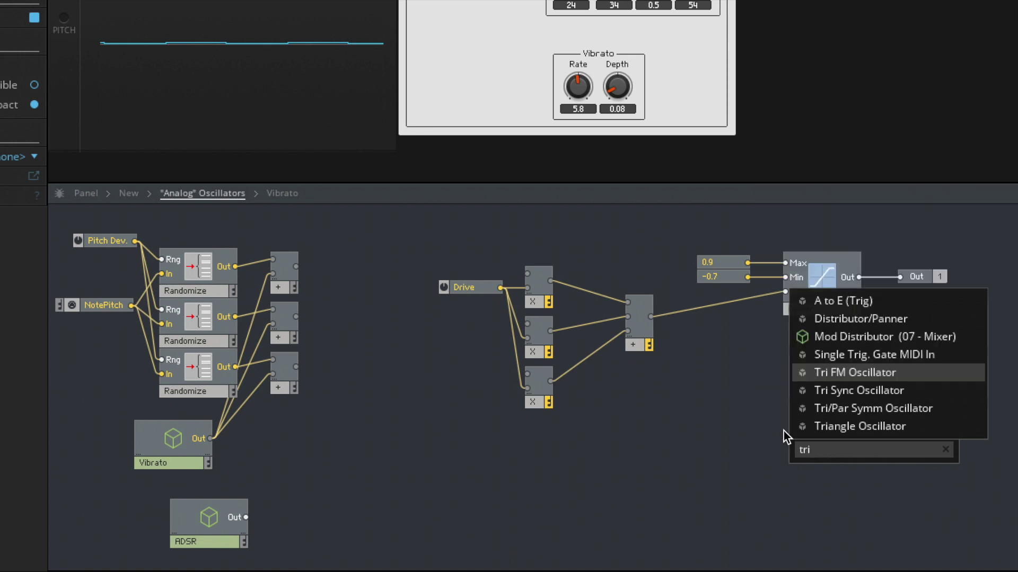
key("Down")
key("Down")
key("Down")
key("Return")
left_click(842, 467)
left_click_drag(842, 467, 383, 286)
left_click_drag(302, 262, 329, 259)
- Duplicate the Triangle oscillator to get three of them stacked in a column
left_click_drag(382, 292, 377, 420)
key("ctrl+d")
left_click(364, 413)
- Connect the ADSR output to all three Triangle A inputs and the second and third adders to their matching P inputs
left_click_drag(246, 517, 330, 403)
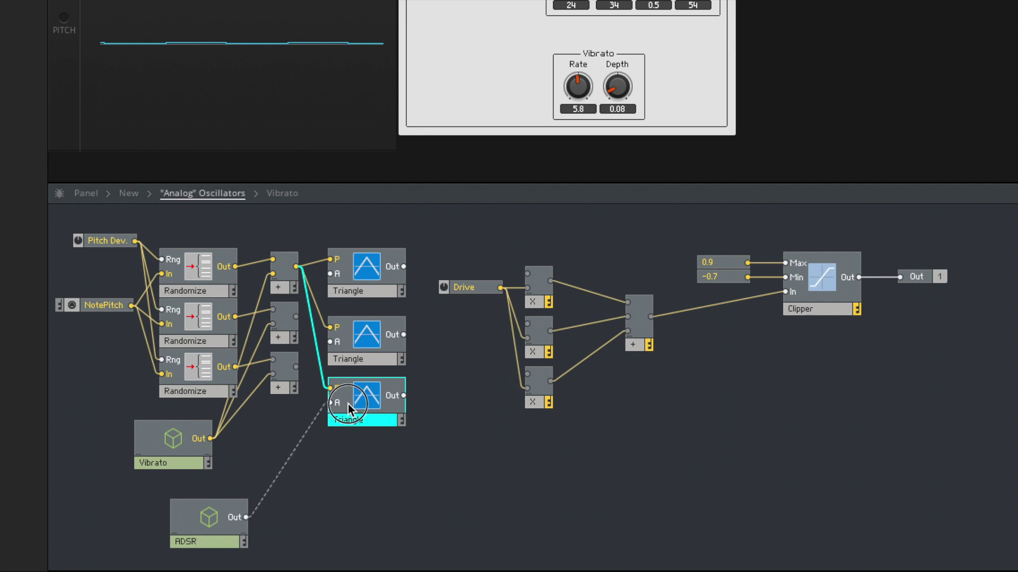
left_click_drag(330, 342, 331, 274)
left_click_drag(289, 311, 329, 327)
left_click_drag(290, 336, 330, 388)
left_click_drag(210, 521, 253, 517)
- Connect each Triangle oscillator's output to the free input of its corresponding multiplier
left_click_drag(399, 269, 526, 273)
left_click_drag(403, 334, 527, 324)
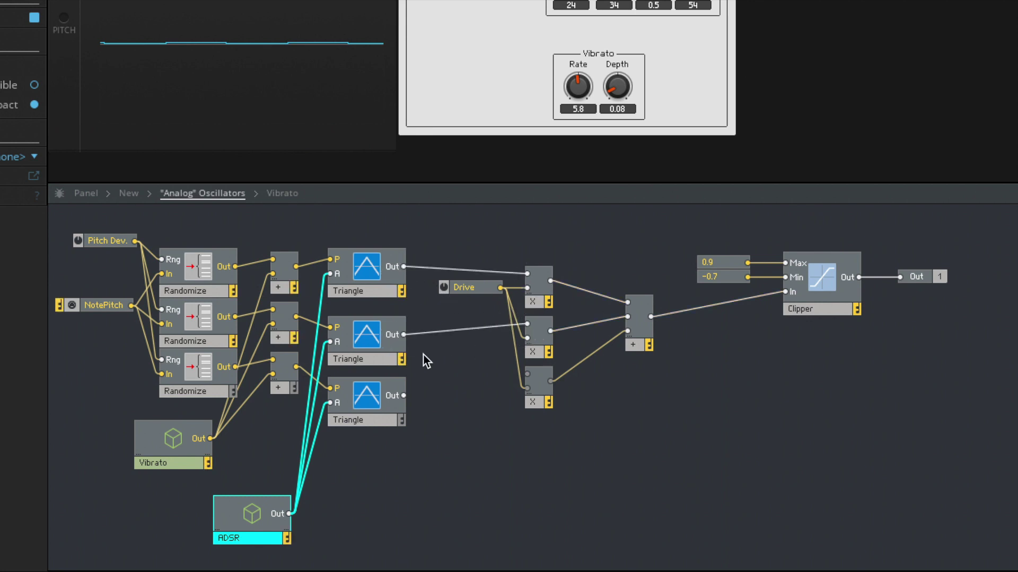
left_click_drag(513, 376, 527, 375)
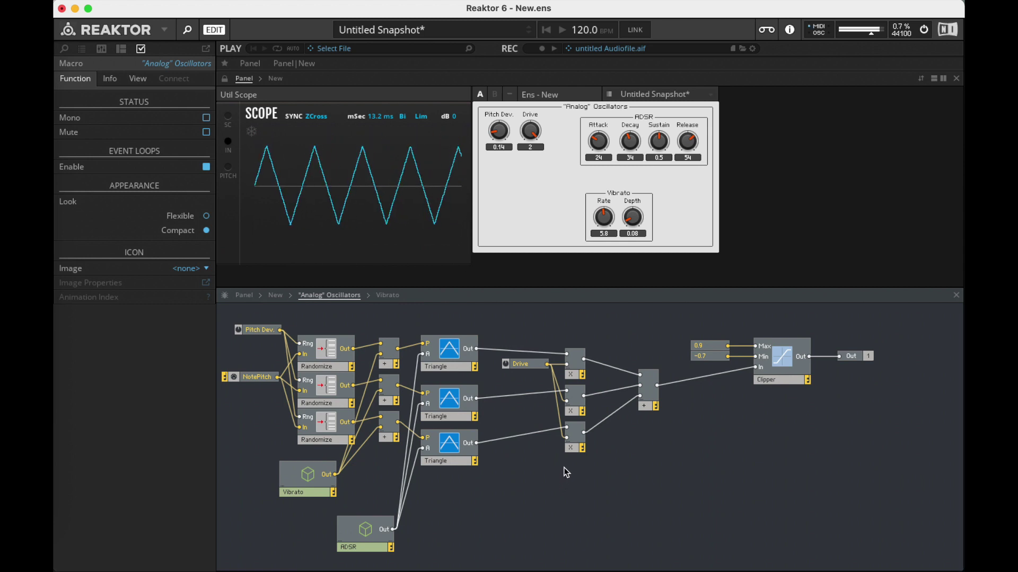
- Try Drive at its minimum of 0.33, set Pitch Dev. to 0.36, and raise Drive to 1.37
left_click_drag(530, 137, 559, 288)
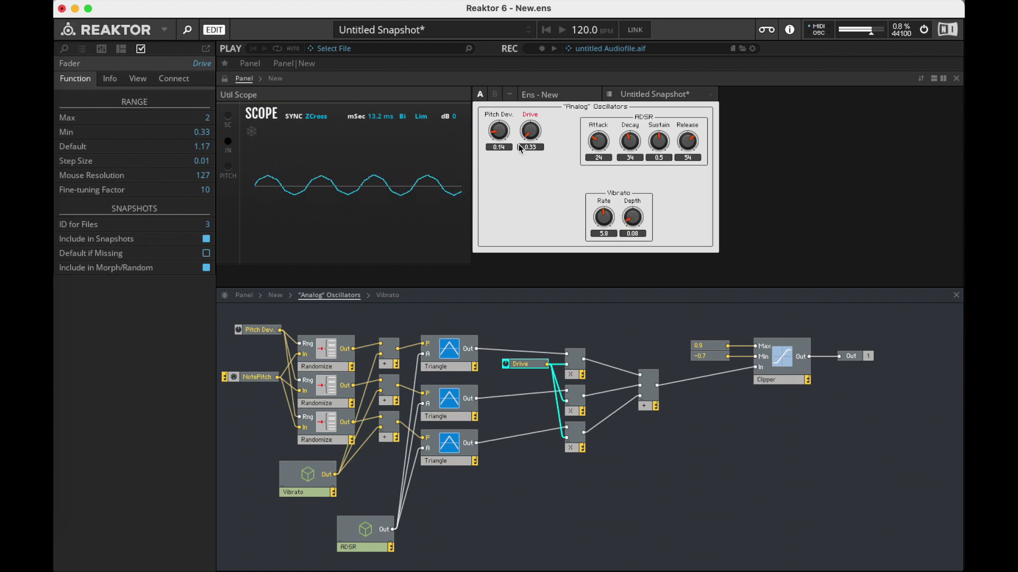
left_click_drag(498, 132, 497, 121)
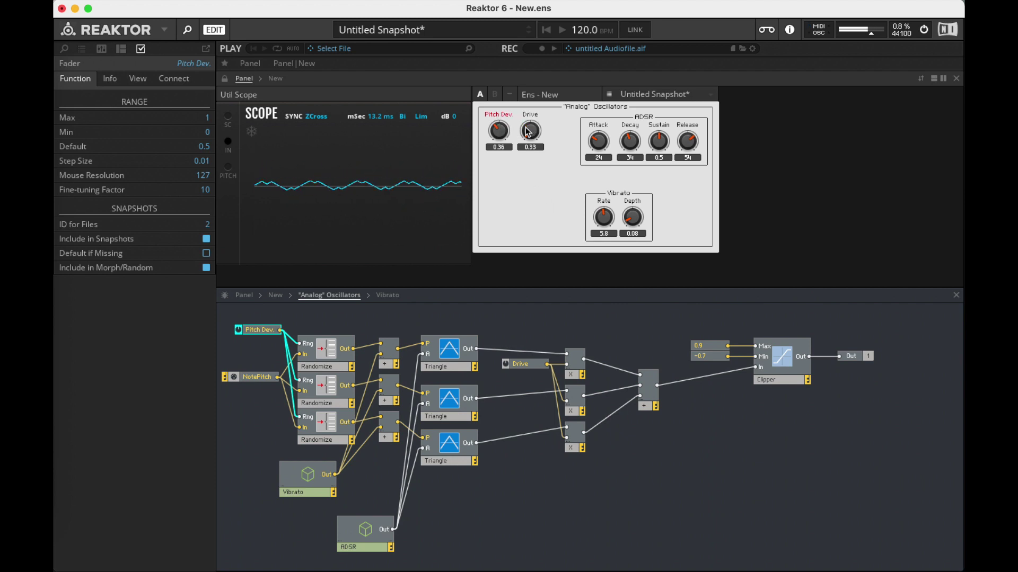
left_click_drag(530, 131, 537, 84)
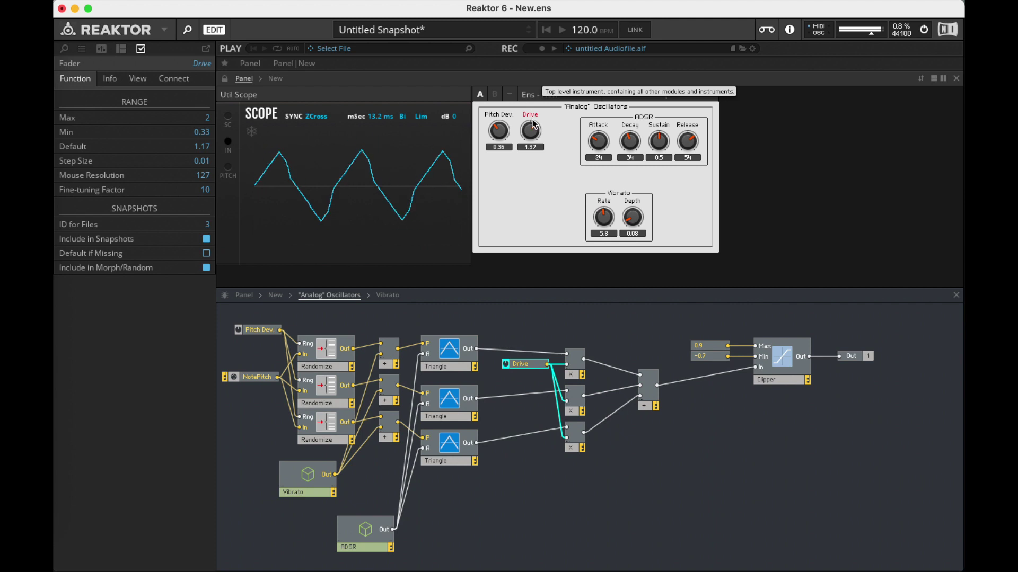
- Align the three Triangle oscillators in an evenly spaced column level with their adders and multipliers
scroll(536, 130, "up", 5)
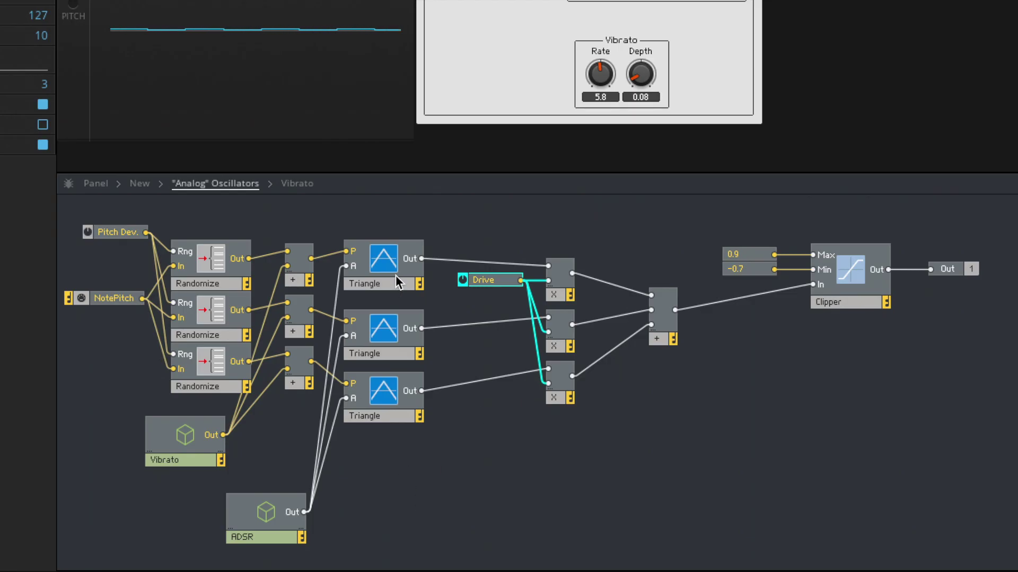
left_click_drag(396, 275, 403, 292)
left_click_drag(406, 365, 406, 353)
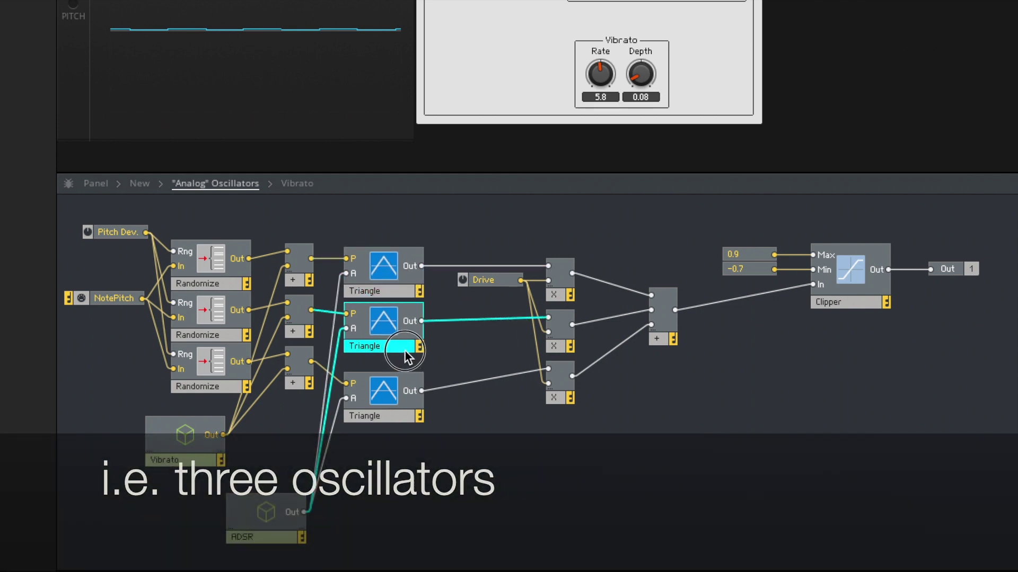
left_click_drag(401, 420, 399, 400)
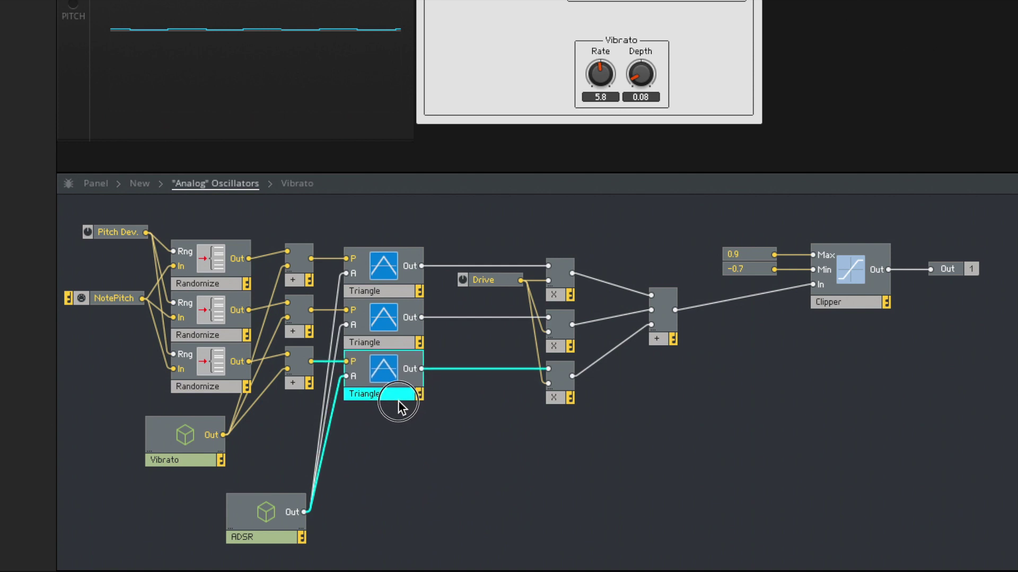
left_click(428, 415)
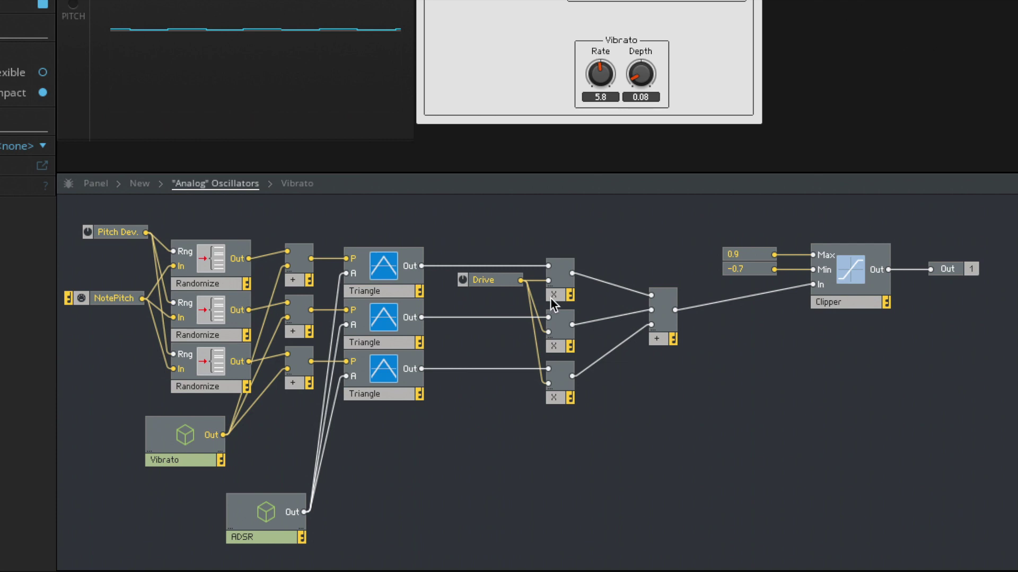
left_click(497, 284)
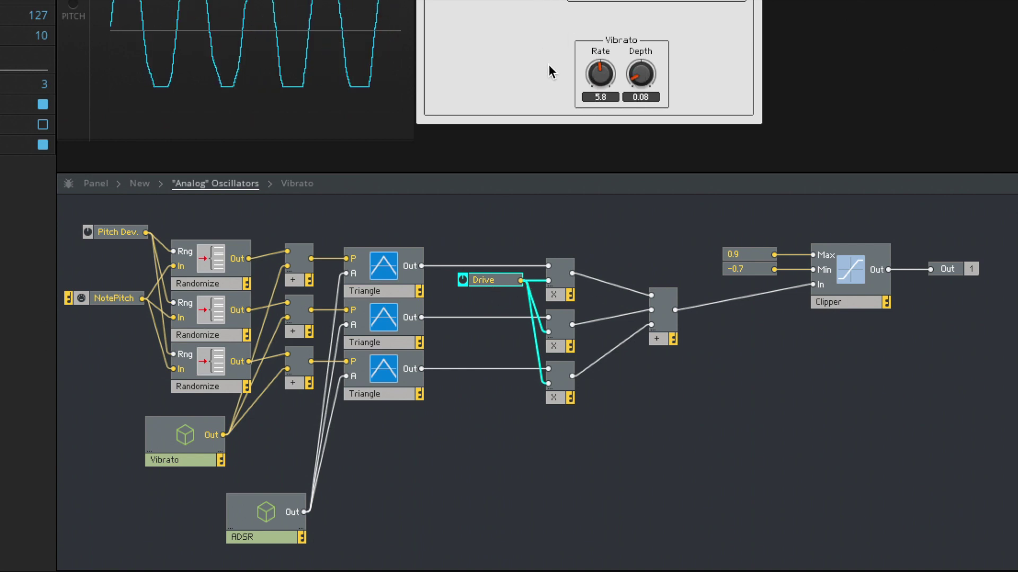
- Go back to the ensemble level, add a Ladder Filter and place it below the "Analog" Oscillators macro
double_click(812, 378)
left_click(667, 331)
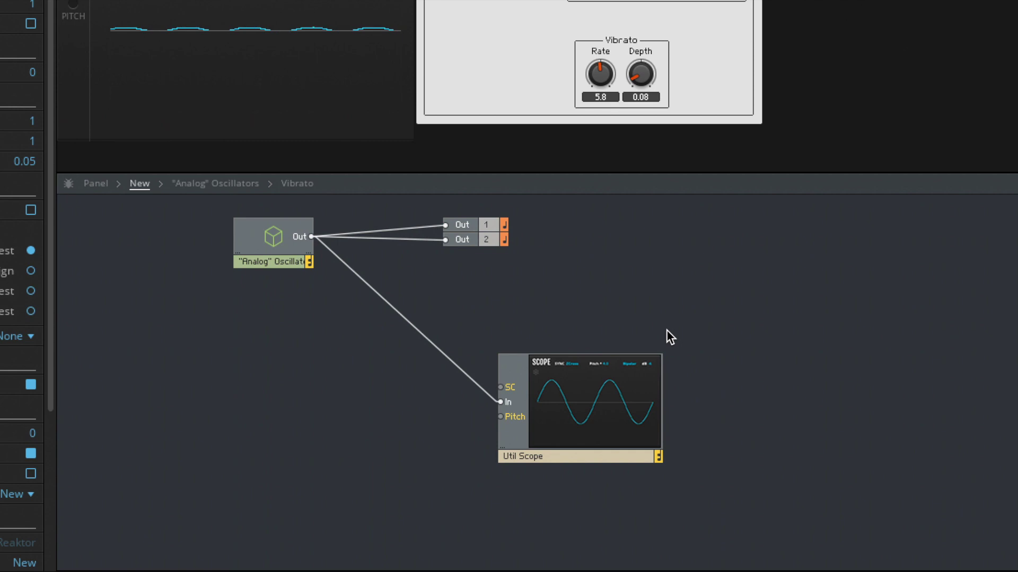
double_click(667, 331)
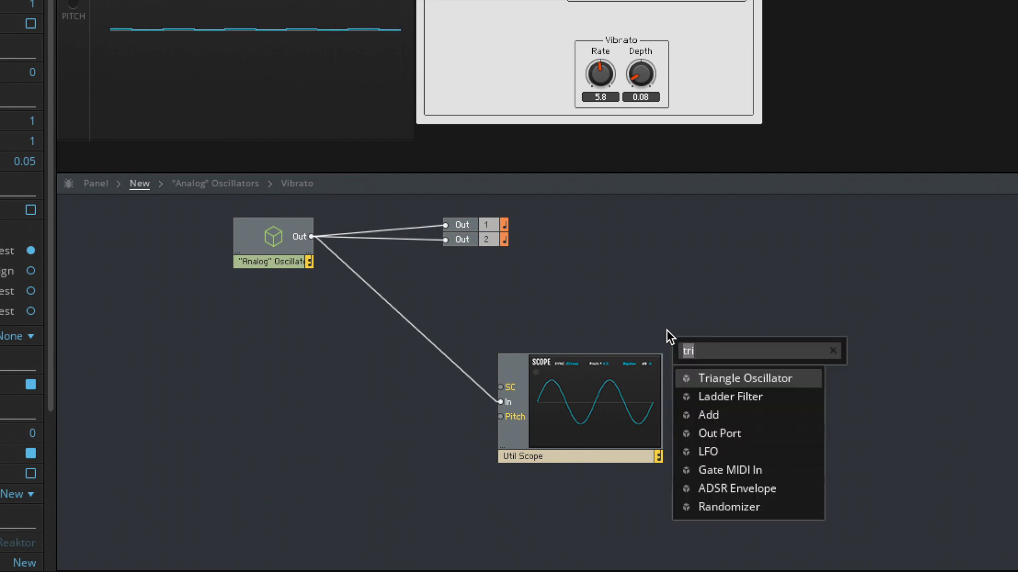
type("ladd")
key("Return")
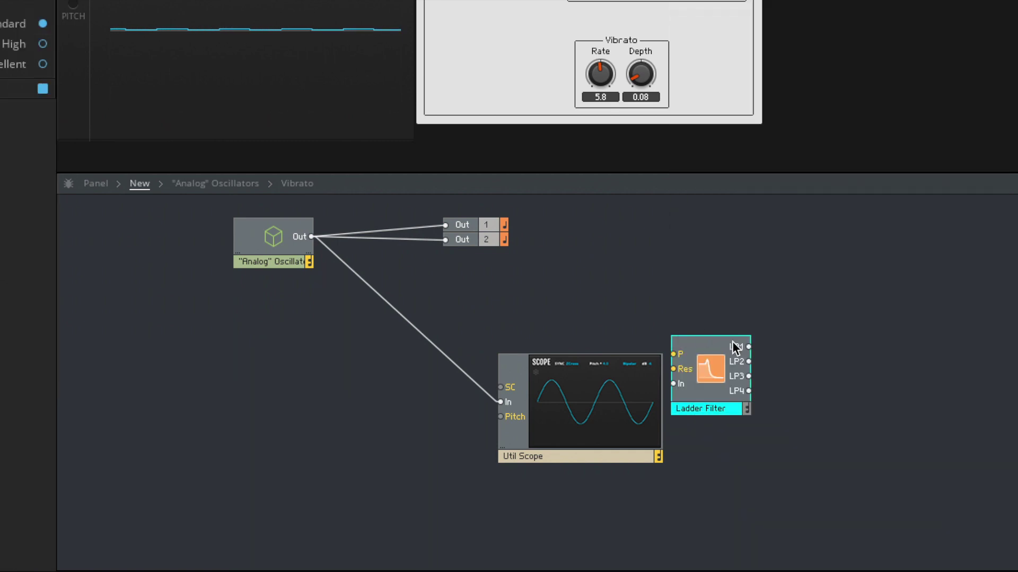
left_click_drag(711, 343, 377, 320)
- Feed the oscillator macro into the Ladder Filter's In, wire LP2 to both outputs and the scope's In, and place the filter beside the macro
left_click_drag(445, 240, 446, 300)
left_click_drag(445, 225, 497, 397)
left_click_drag(275, 246, 403, 360)
left_click_drag(403, 312, 210, 297)
left_click(245, 392)
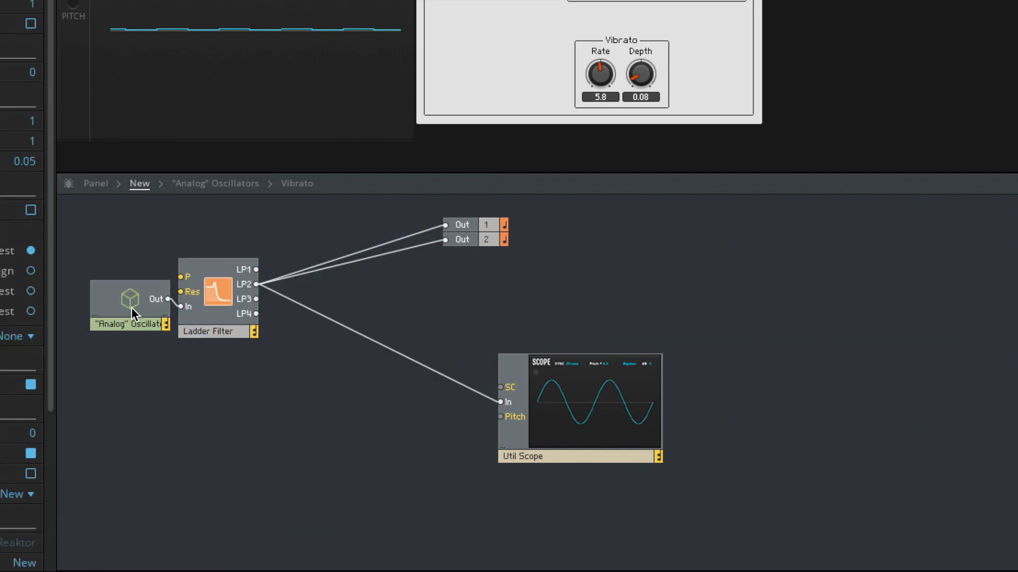
- Create P Cutoff and Res controls for the Ladder Filter and move the "Analog" Oscillators macro below them
left_click_drag(131, 307, 107, 314)
right_click(187, 277)
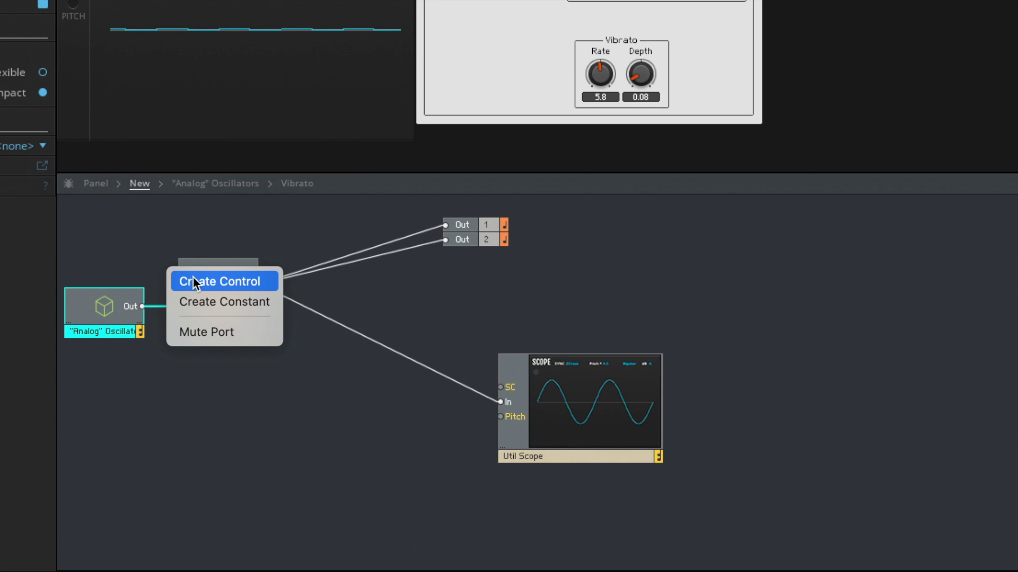
left_click(193, 281)
right_click(189, 293)
left_click(196, 296)
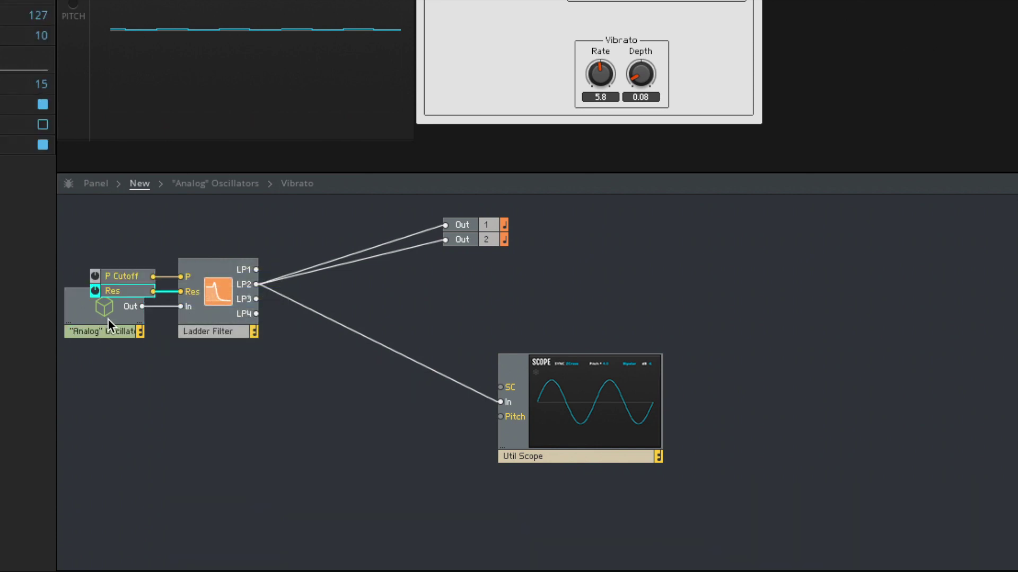
left_click_drag(107, 319, 112, 345)
left_click(157, 377)
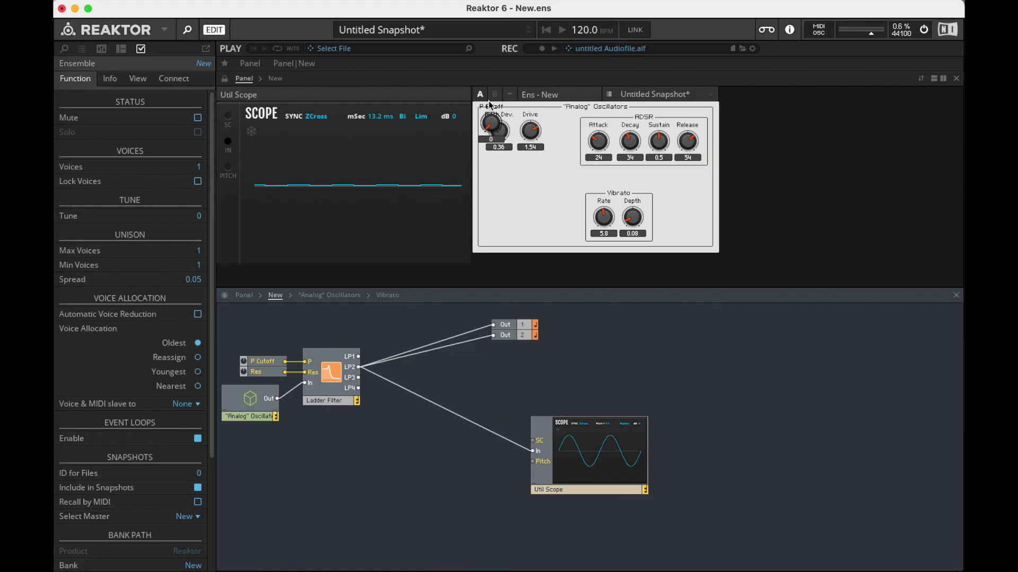
- Move the Ladder Filter and its controls into a new Filter macro and connect LP2 to an added Out port
left_click(224, 78)
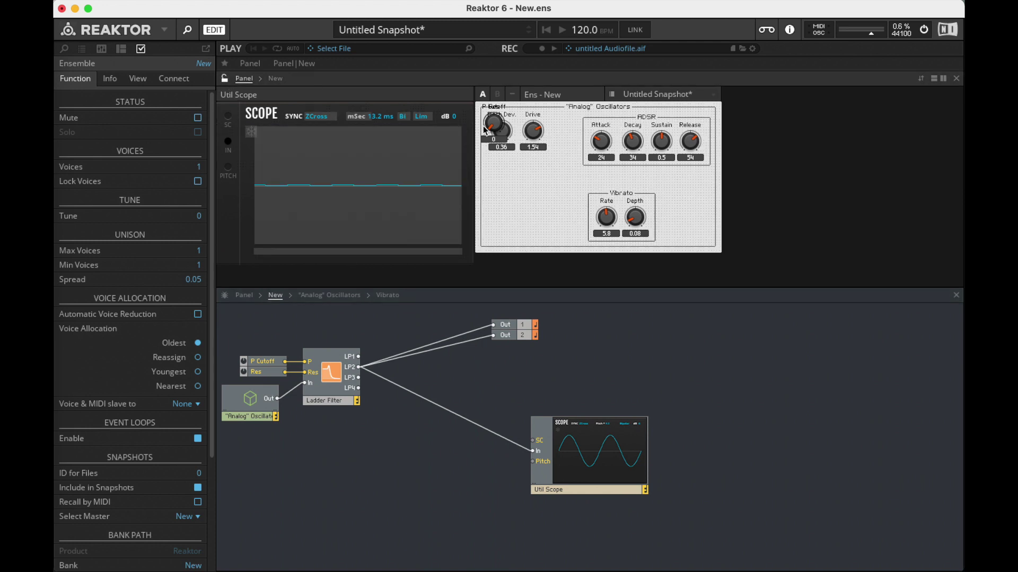
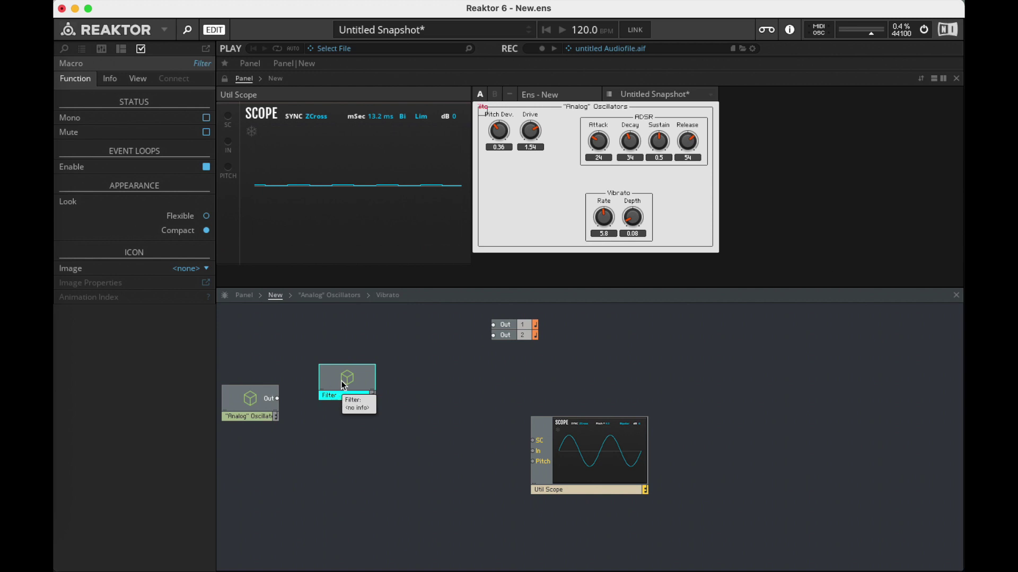
left_click_drag(332, 345, 326, 408)
left_click(500, 405)
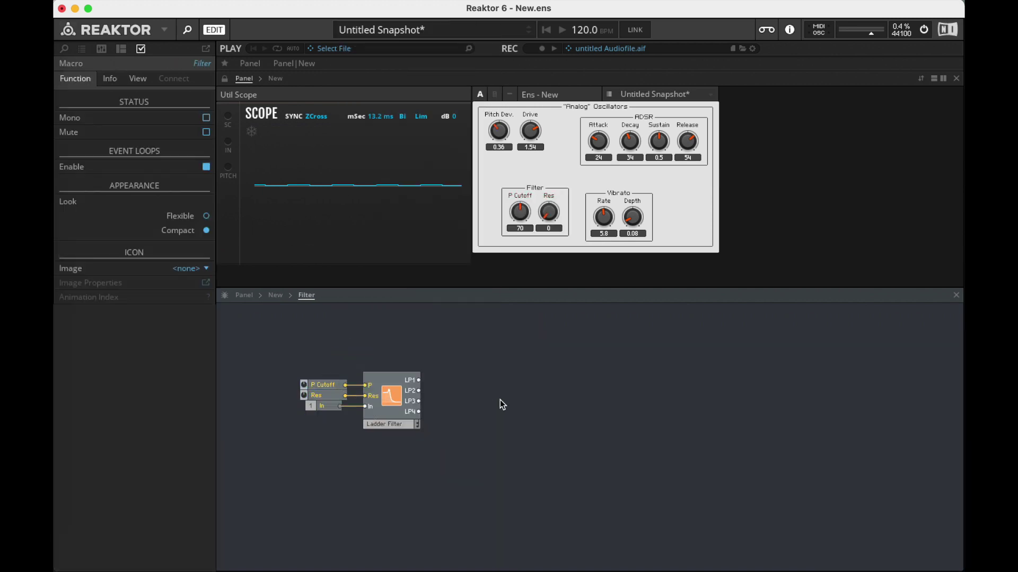
right_click(500, 400)
type("ou")
key("Return")
left_click_drag(418, 390, 454, 393)
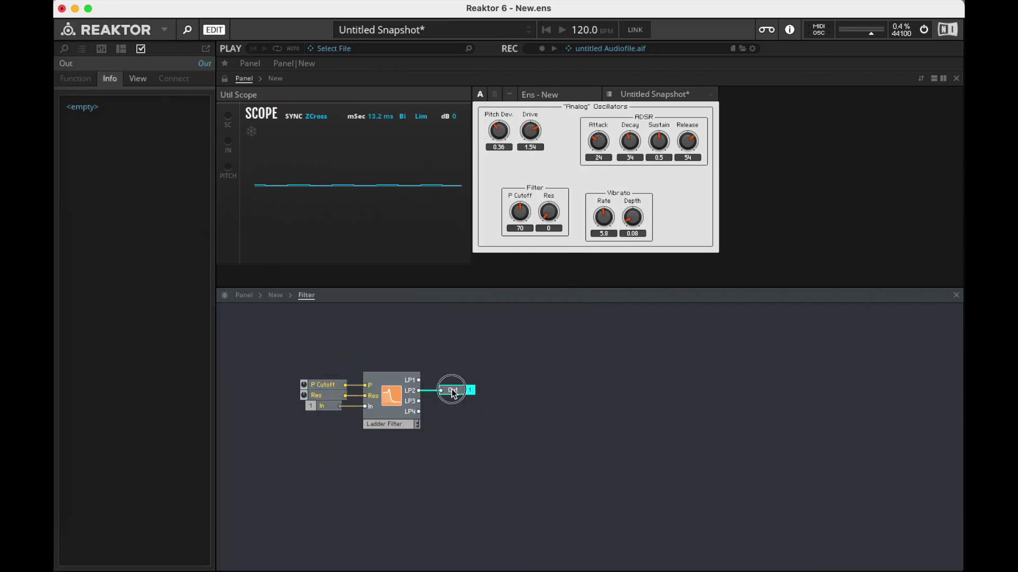
double_click(459, 418)
- Wire the oscillator macro into Filter, connect Filter to both outputs and the scope's In, and align the two macros
left_click_drag(326, 380, 323, 377)
left_click_drag(375, 377, 549, 452)
left_click_drag(251, 411, 269, 392)
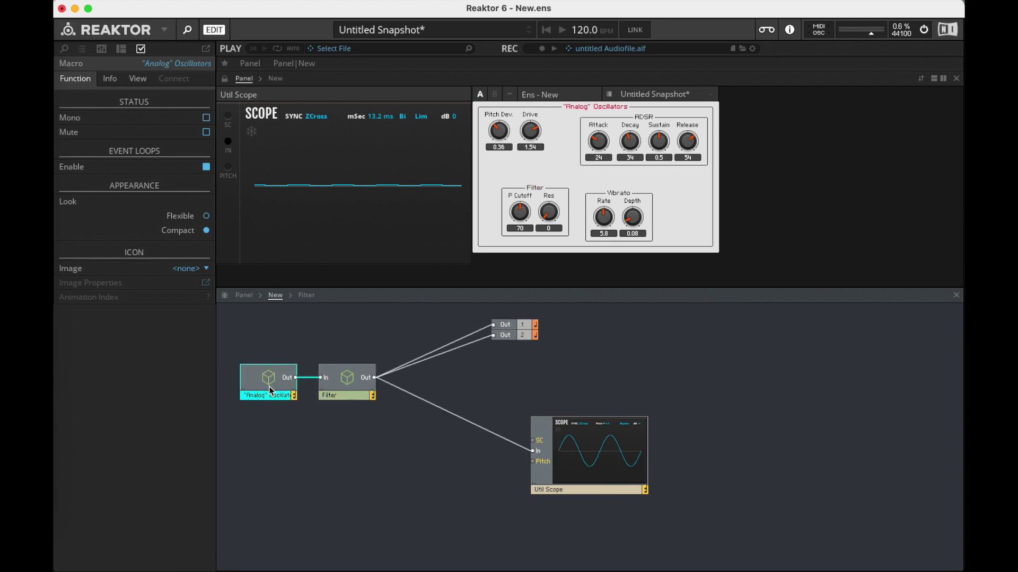
left_click(229, 78)
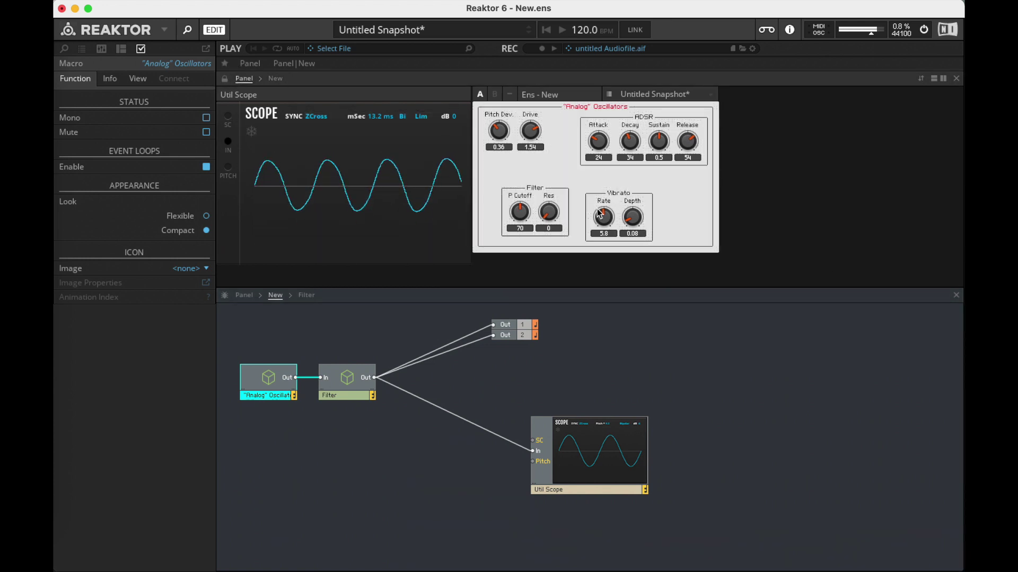
- Try the patch with P Cutoff at 106, Res at 0.3937 and Drive at 1.58
left_click_drag(544, 217, 523, 191)
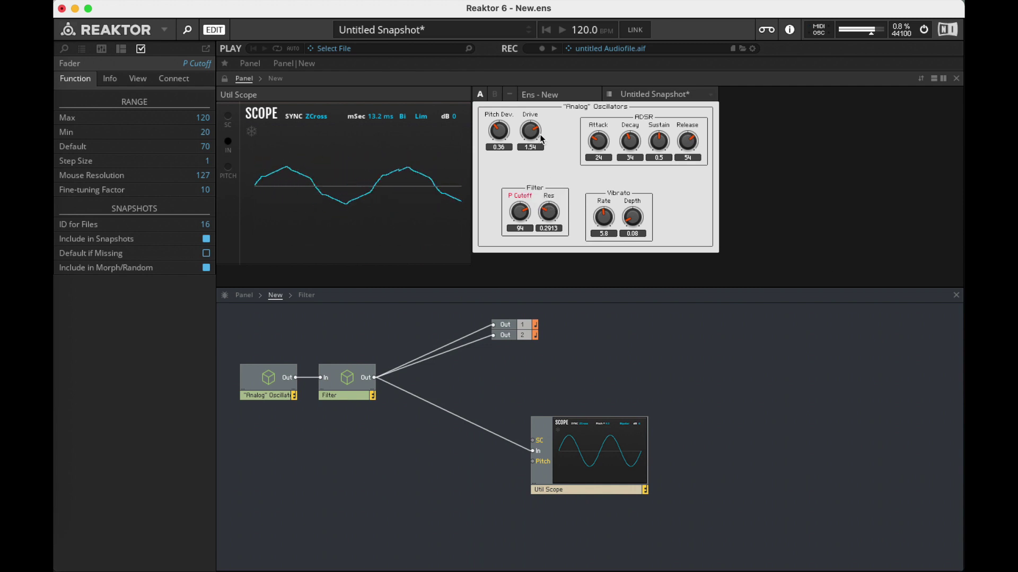
left_click_drag(537, 135, 548, 211)
left_click(526, 213)
left_click_drag(535, 139, 528, 93)
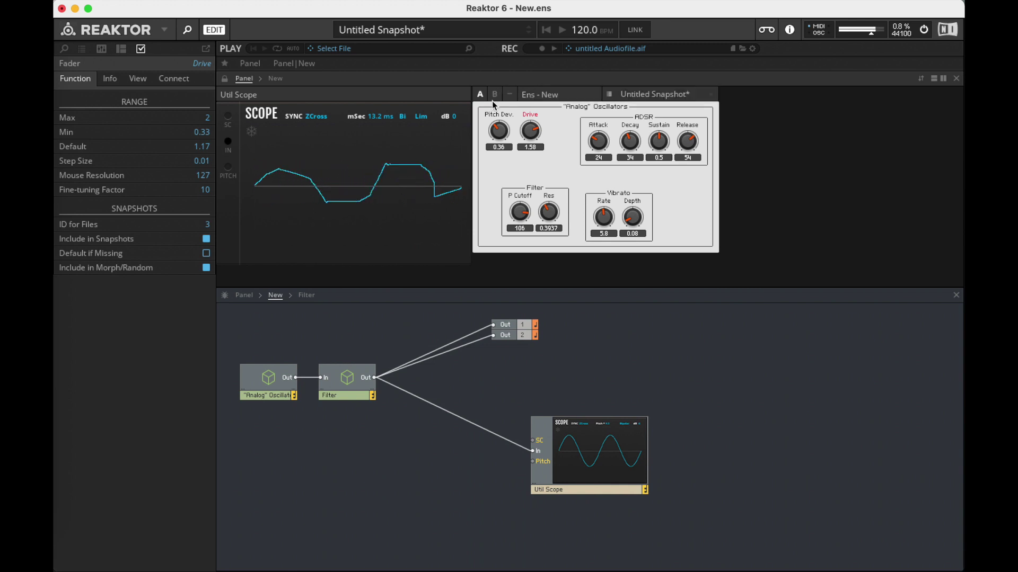
- Try Pitch Dev. at 0.01 and Drive at its minimum of 0.33 with P Cutoff at 110
left_click_drag(506, 138, 513, 177)
left_click_drag(505, 131, 537, 278)
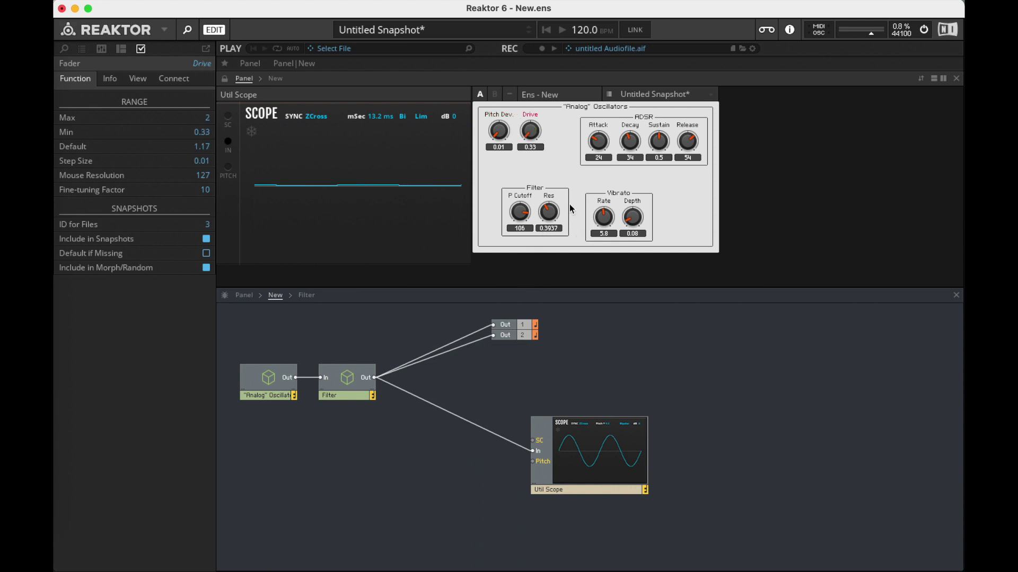
left_click(525, 217)
left_click_drag(524, 212, 524, 211)
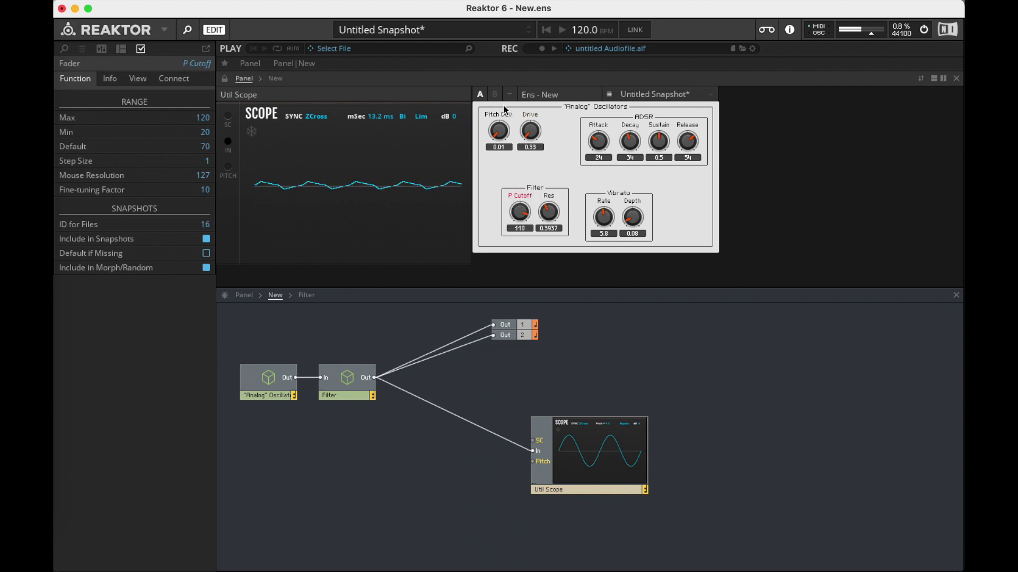
- Try Pitch Dev. at 0.36 and Sustain at 0.81, lowering Drive from 1.32 in stages to 0.67
left_click_drag(498, 134, 529, 86)
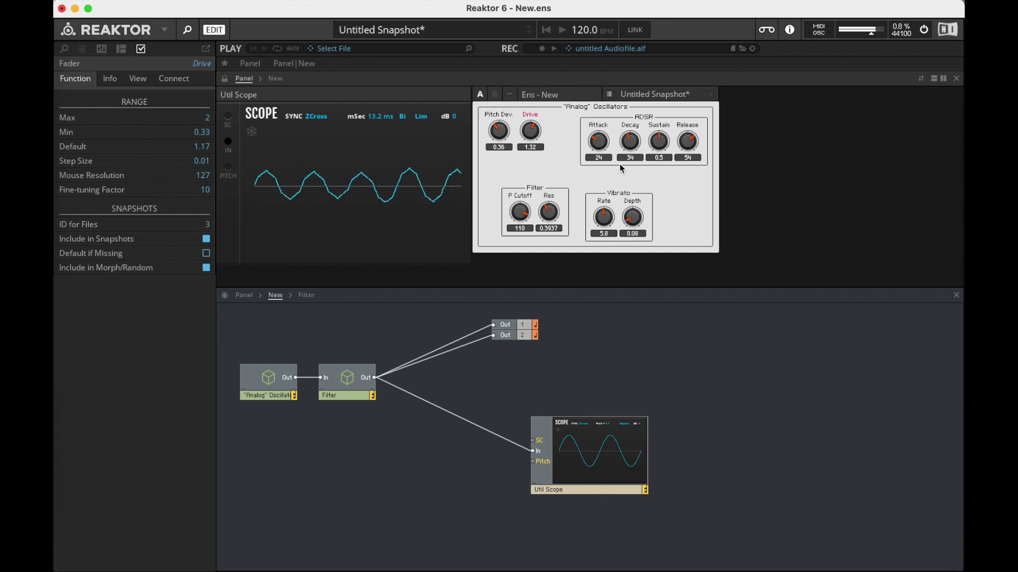
left_click_drag(659, 142, 646, 133)
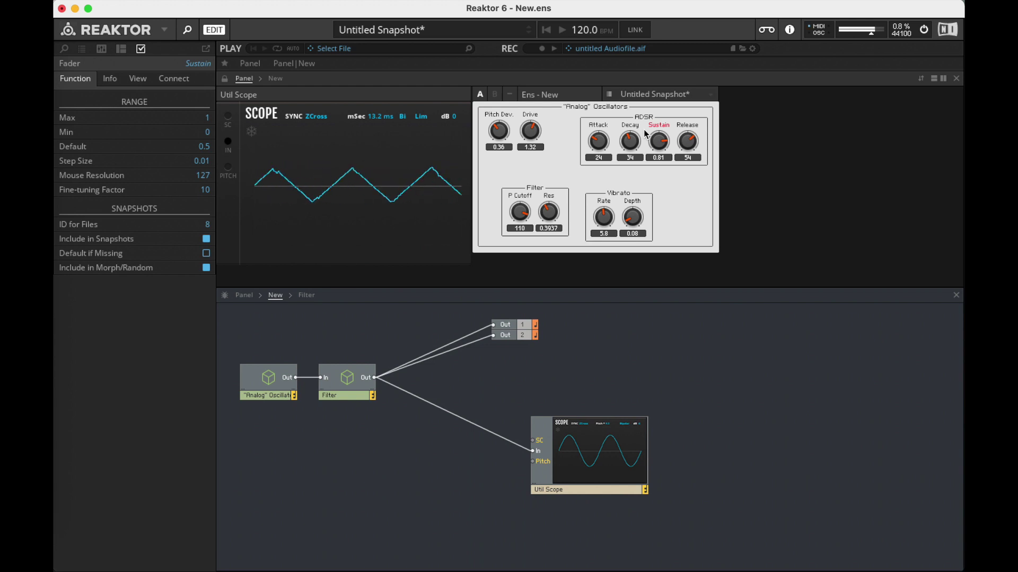
left_click_drag(531, 132, 532, 149)
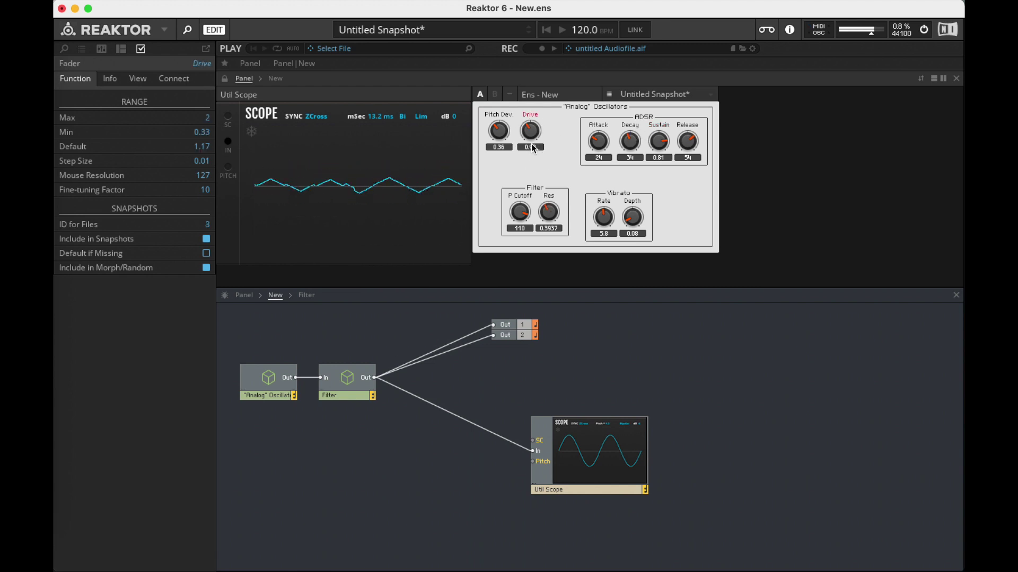
left_click_drag(531, 143, 534, 143)
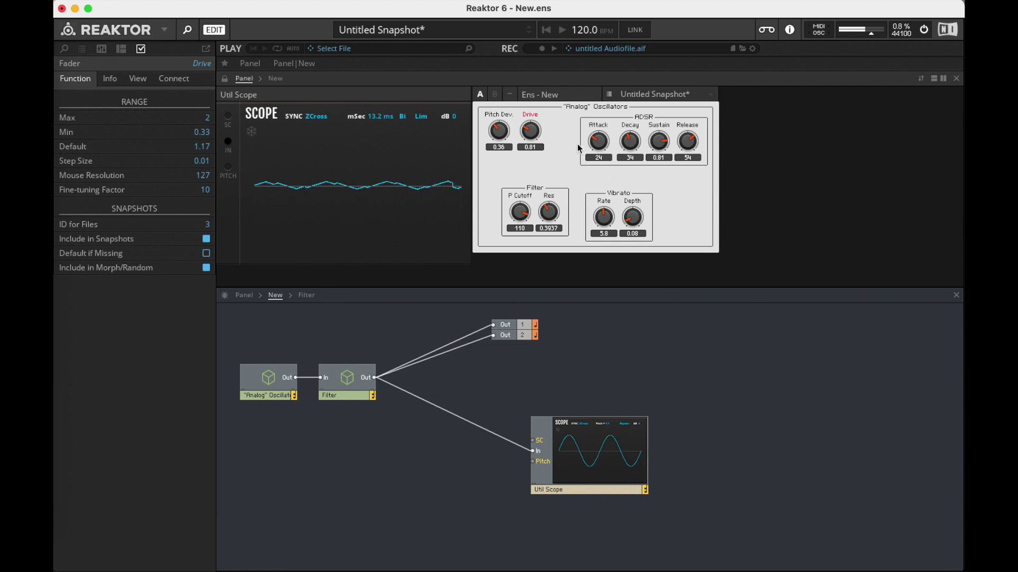
left_click_drag(532, 134, 534, 141)
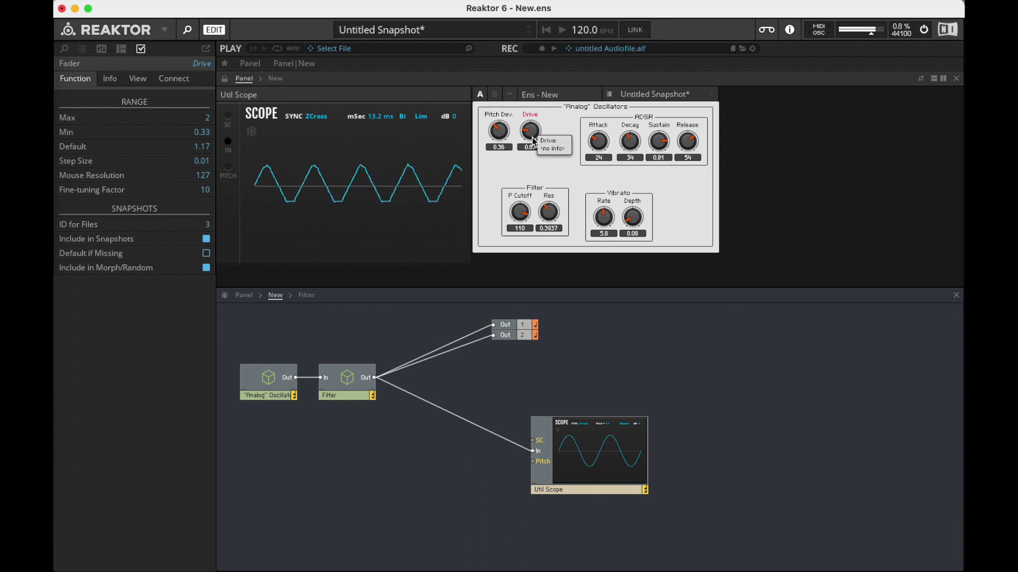
- Set the envelope's Release to 62, Attack to 28 and Sustain to 1, and reduce Pitch Dev. to 0.14
left_click_drag(687, 143, 687, 137)
left_click_drag(601, 142, 659, 128)
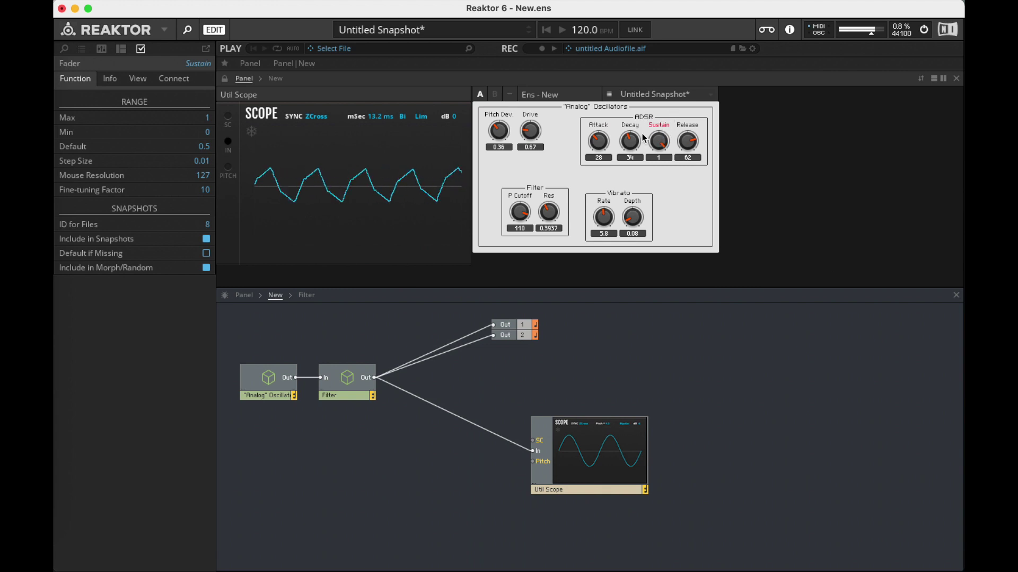
mouse_move(501, 133)
left_mouse_down()
mouse_move(498, 157)
mouse_move(507, 133)
left_mouse_up()
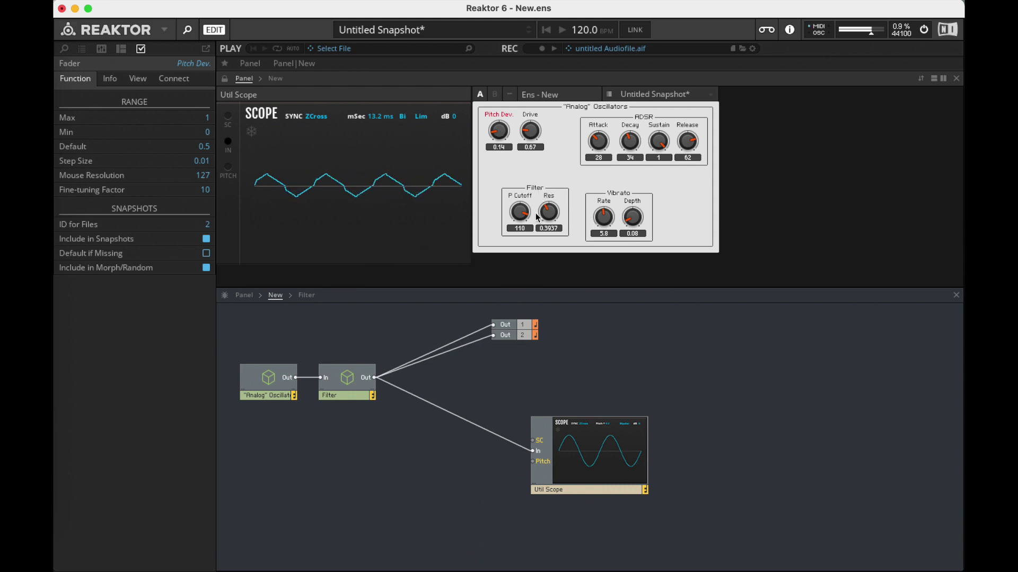
- Set the filter's P Cutoff to 83 and Res to 0.4961, and raise Drive to 1.59
left_click_drag(525, 213, 522, 247)
left_click(554, 215)
left_click_drag(555, 214, 556, 206)
left_click_drag(530, 129, 536, 108)
left_click(528, 132)
mouse_move(528, 132)
left_mouse_down()
mouse_move(531, 116)
mouse_move(533, 126)
left_mouse_up()
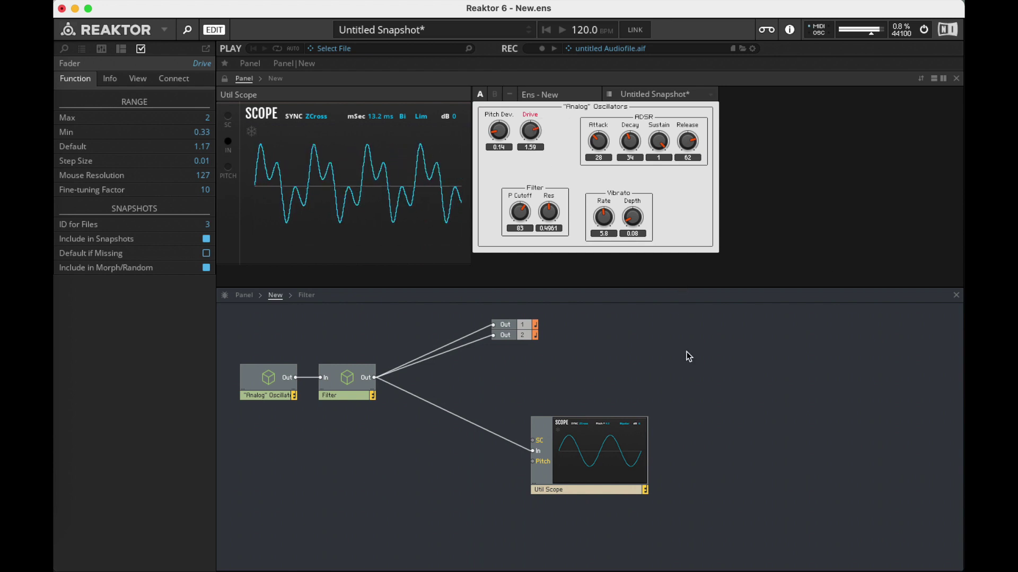
left_click(685, 378)
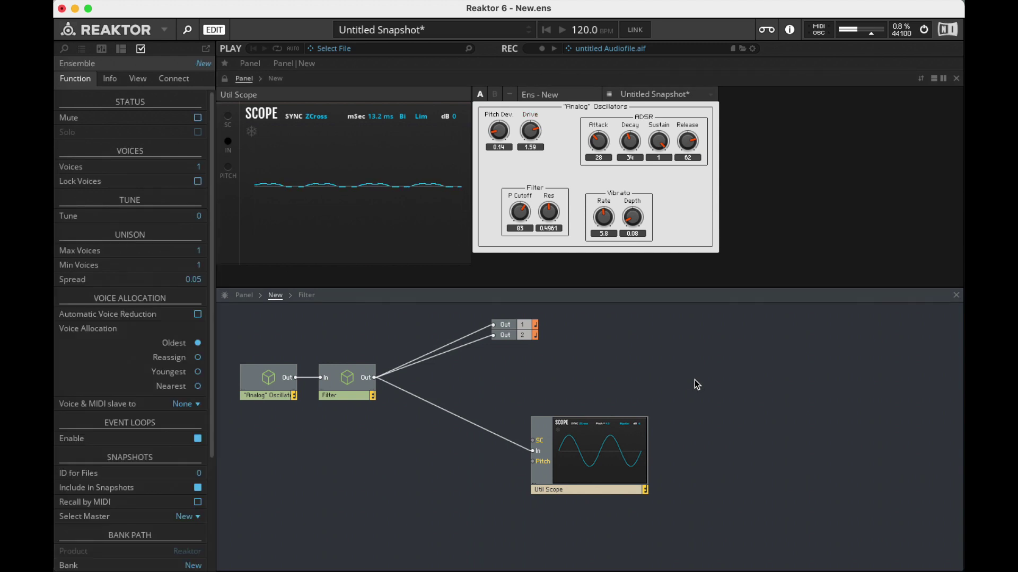
- Open the "Analog" Oscillators macro and move the Clipper, its two constants, the Out port and the three-input adder closer together
double_click(265, 381)
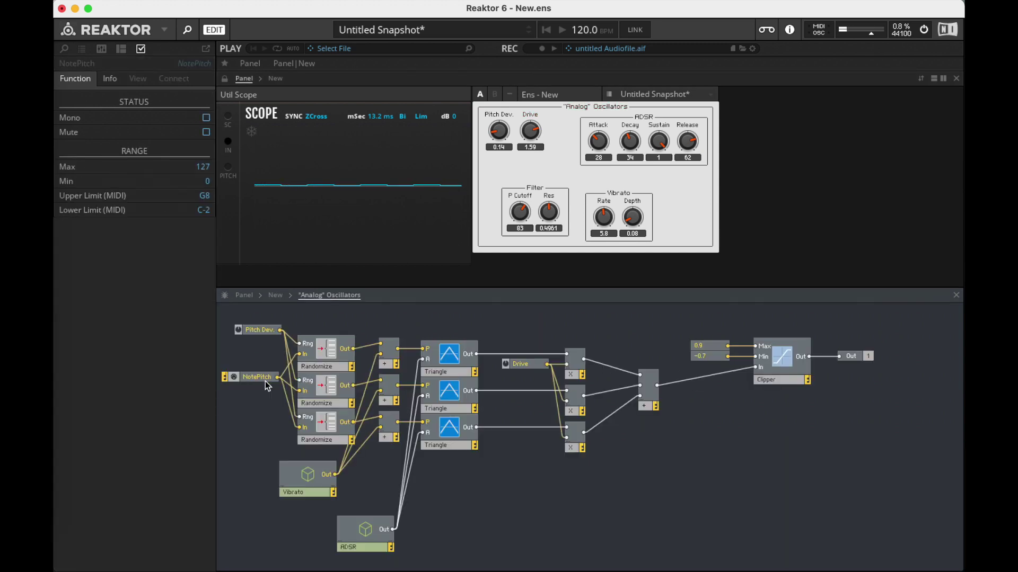
left_click(779, 496)
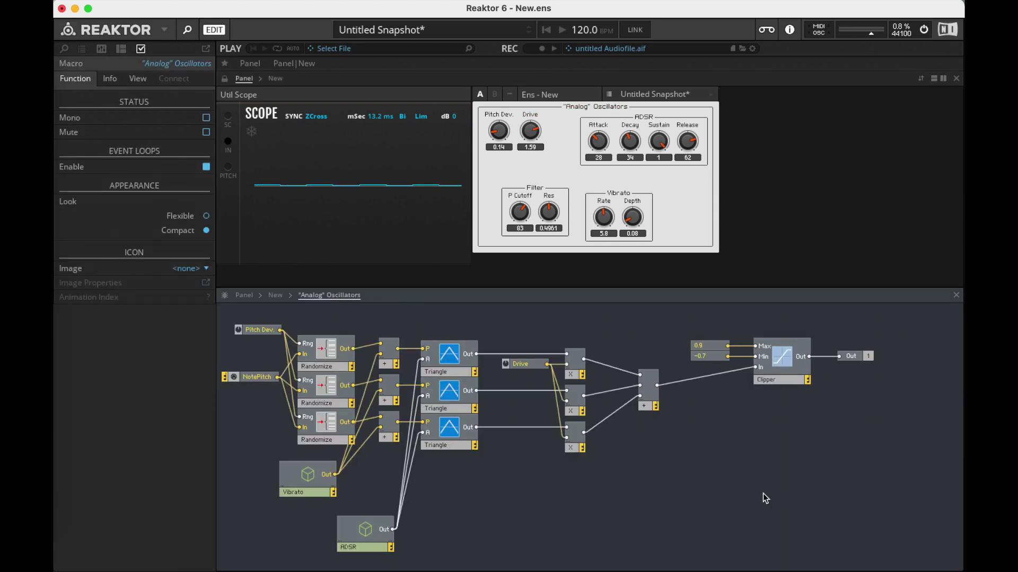
left_click_drag(789, 355, 804, 378)
left_click(788, 382)
left_click(830, 377)
left_click_drag(692, 364, 761, 401)
left_click(810, 436)
left_click_drag(646, 408, 636, 413)
left_click(285, 448)
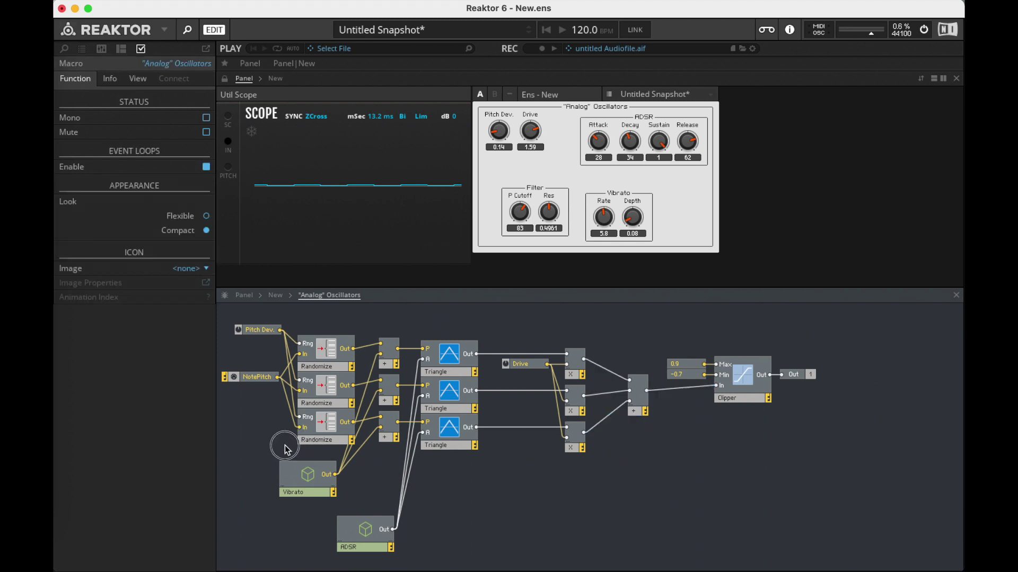
- Line up Pitch Dev. and NotePitch with the three Randomize modules, raise those modules slightly and move Vibrato beneath them
left_click_drag(261, 329, 261, 343)
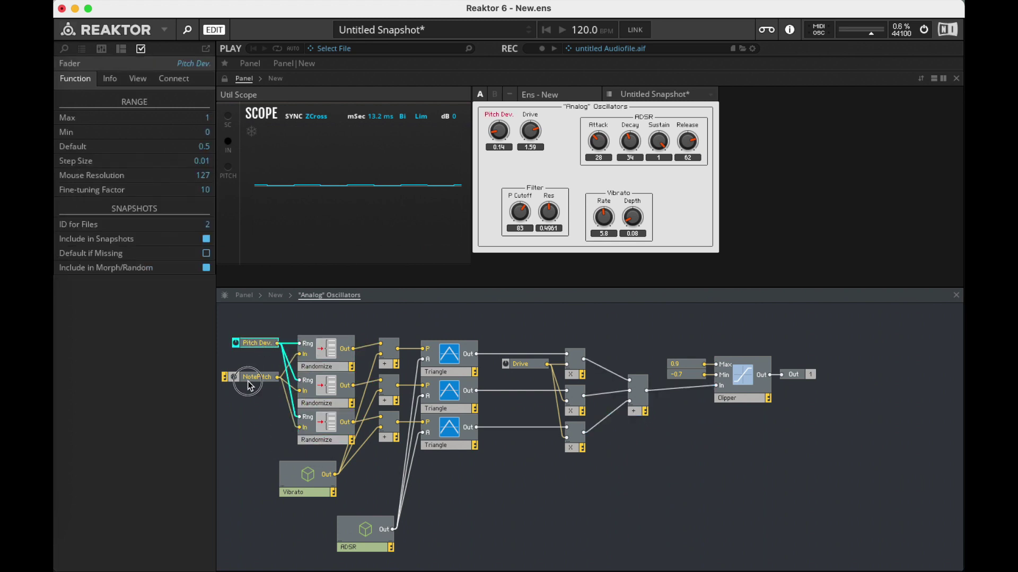
left_click_drag(249, 386, 249, 391)
left_click_drag(297, 329, 262, 417)
left_click_drag(325, 408, 327, 403)
left_click_drag(307, 477, 323, 477)
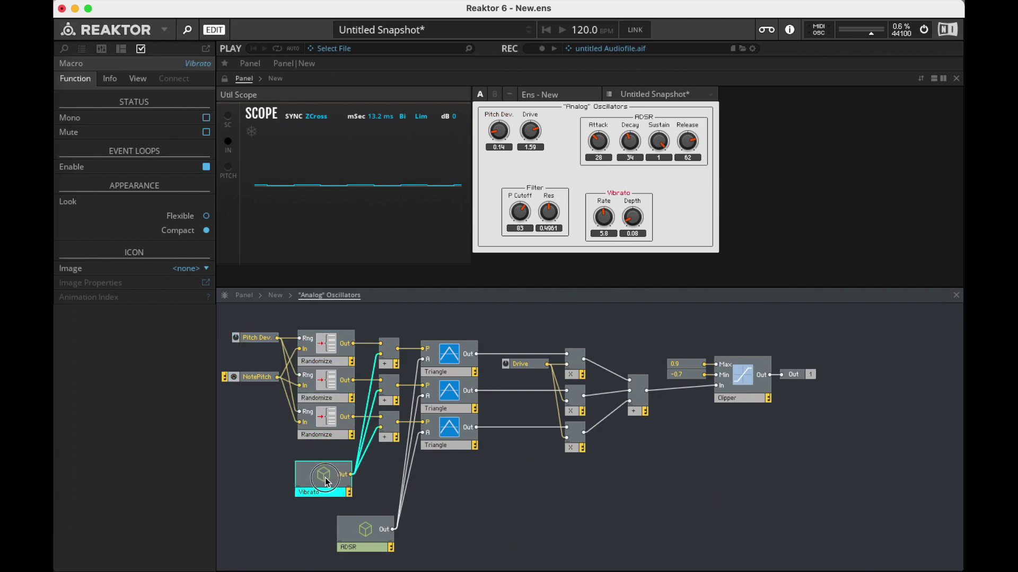
left_click(716, 444)
- Shift Drive, the multipliers, the adder and the clipper section closer to the Triangle oscillators and straighten the adder-to-Clipper wire
left_click_drag(822, 474, 543, 344)
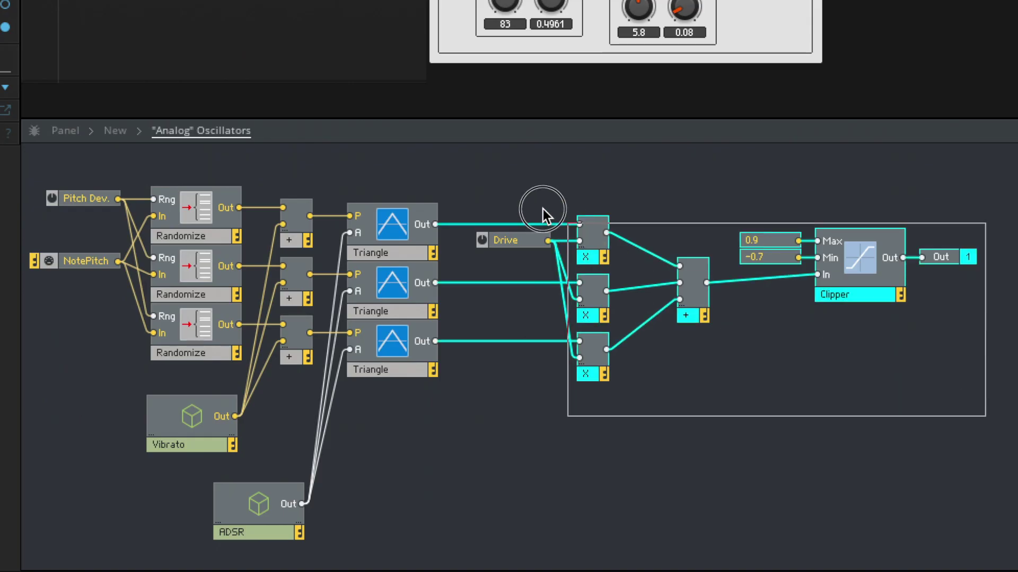
left_click_drag(543, 209, 535, 236)
left_click(891, 490)
left_click_drag(904, 364, 686, 253)
left_click_drag(830, 305, 813, 313)
left_click(879, 392)
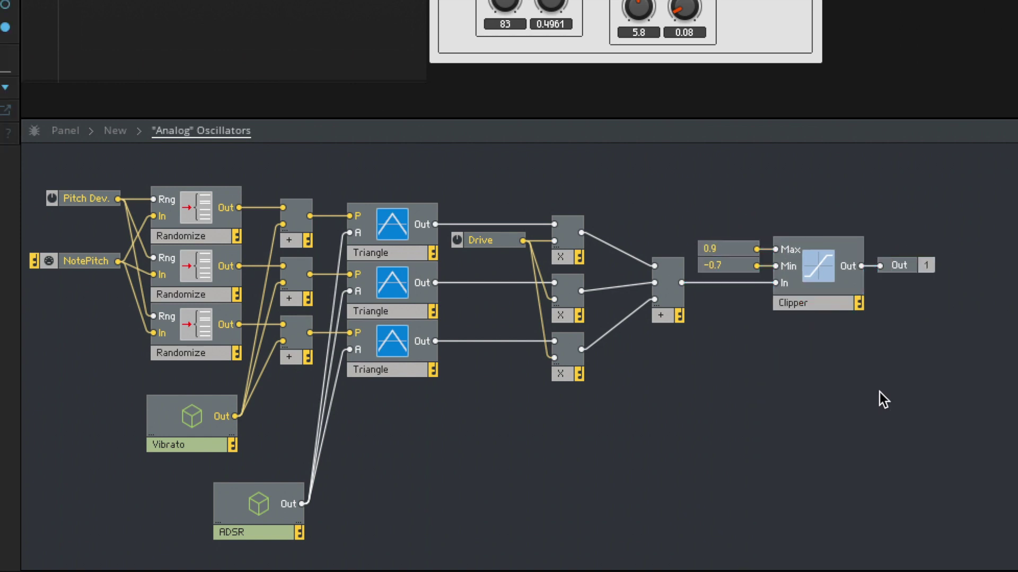